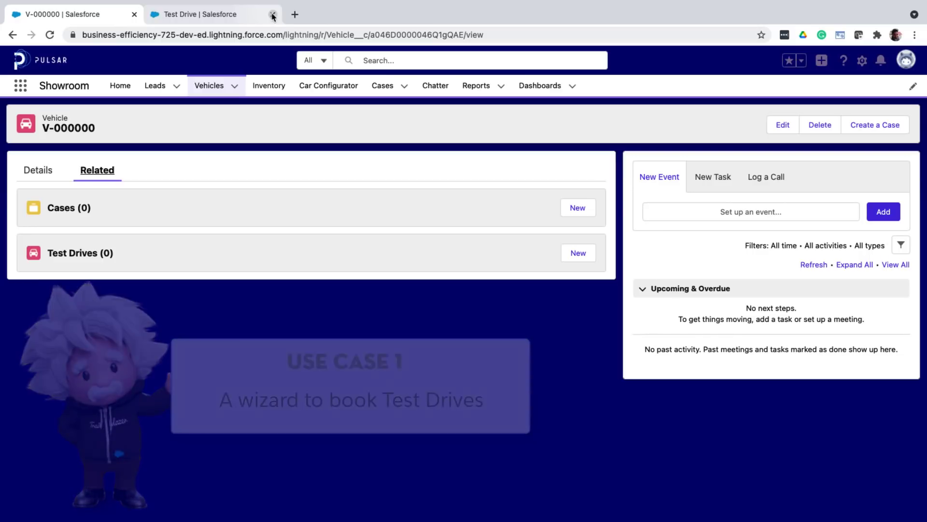
Step: Find Flows through Quick Find in Setup and create a new Screen Flow
left_click(251, 15)
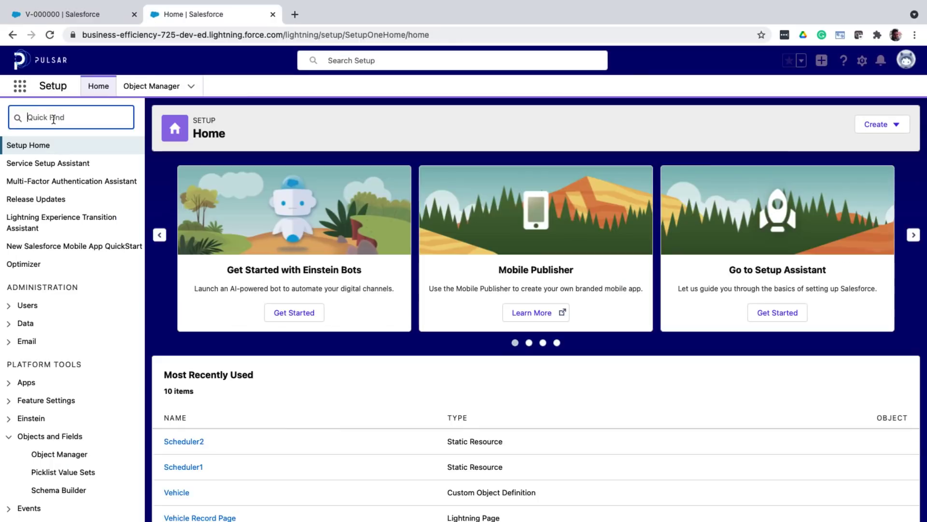
type("flow")
left_click(38, 238)
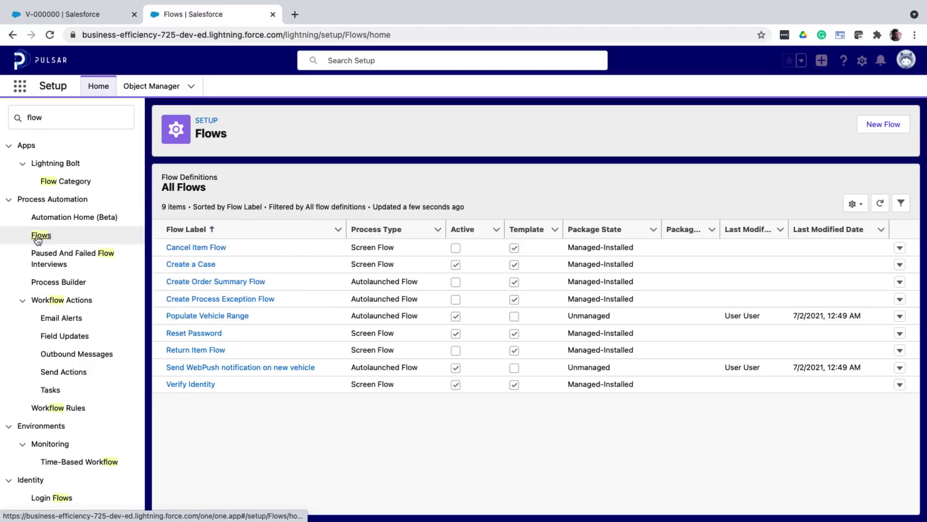
left_click(883, 125)
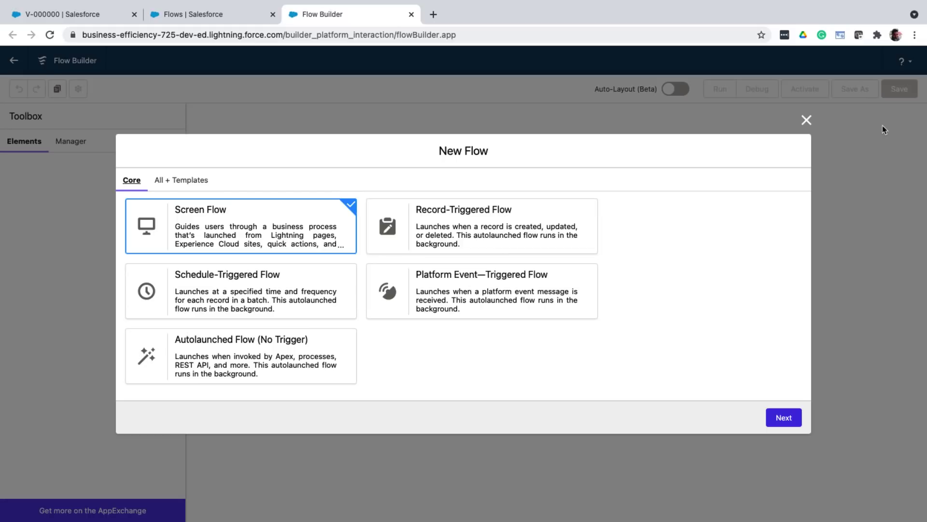
left_click(780, 416)
Step: Choose Auto-Layout and browse the Add Element list below Start to find Screen
left_click(588, 368)
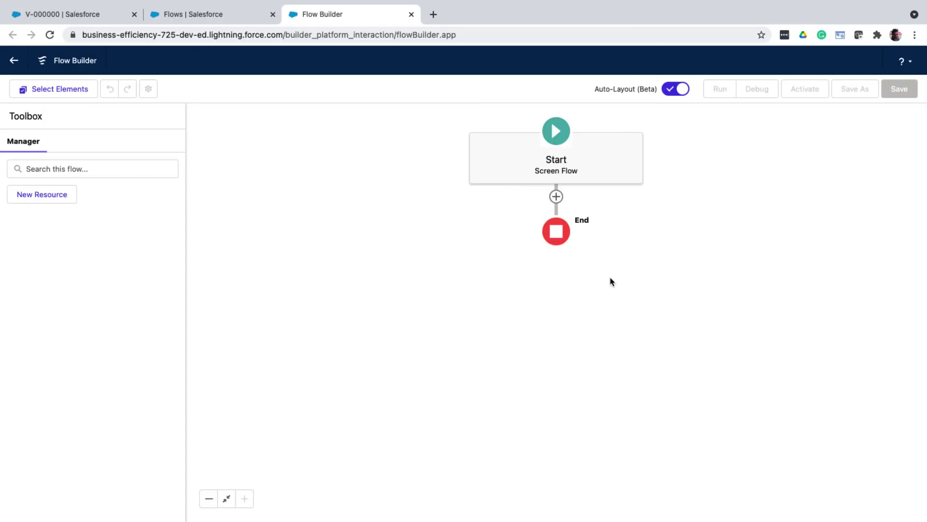
left_click(557, 197)
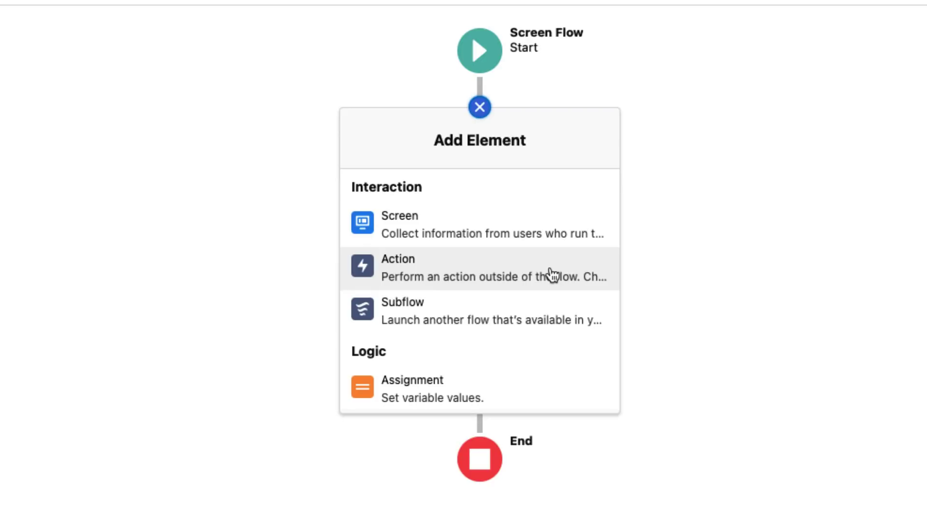
scroll(552, 275, "down", 3)
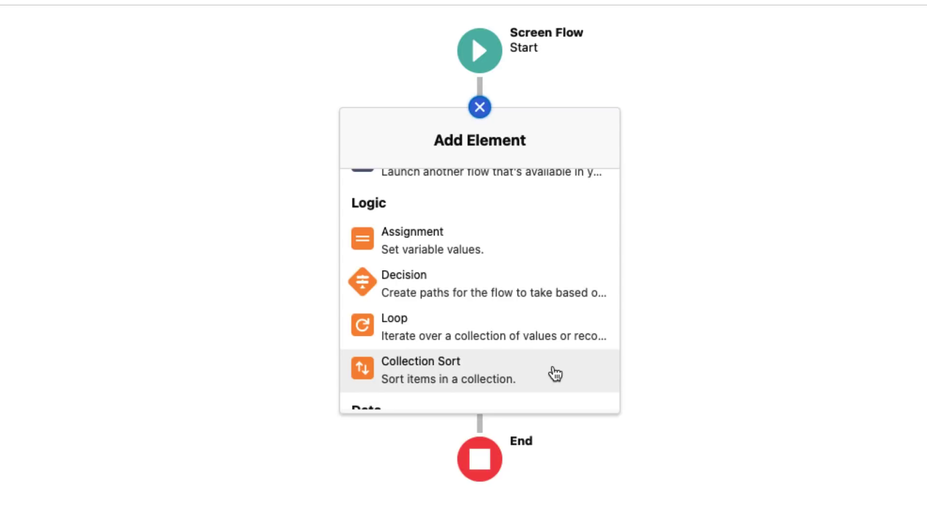
scroll(556, 373, "down", 5)
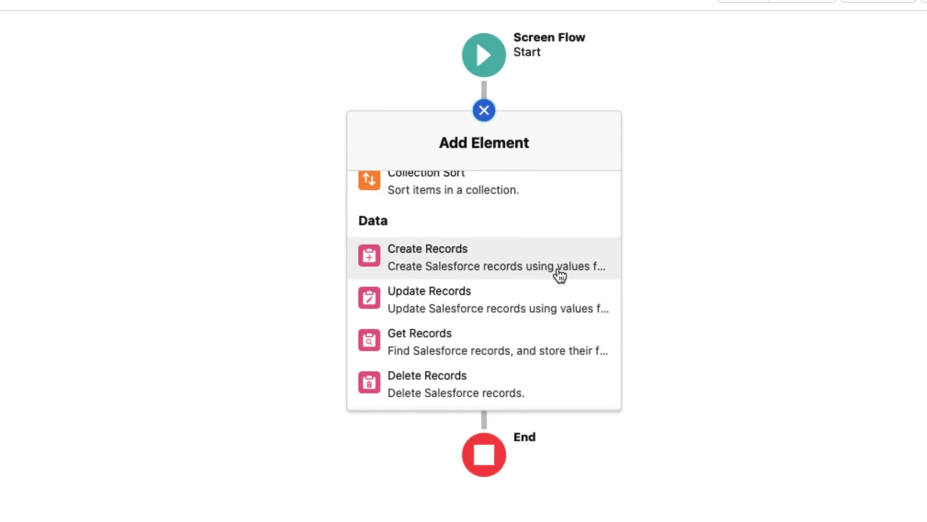
scroll(557, 275, "up", 5)
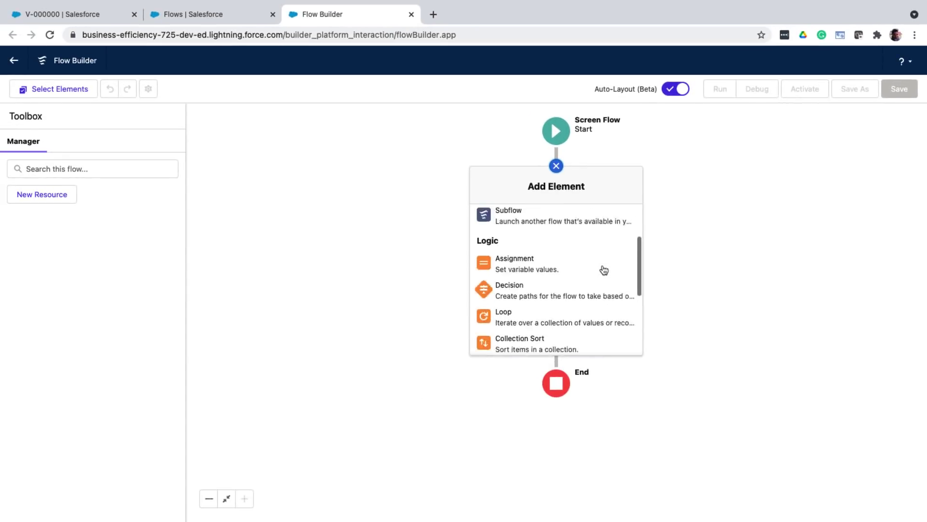
scroll(604, 269, "up", 2)
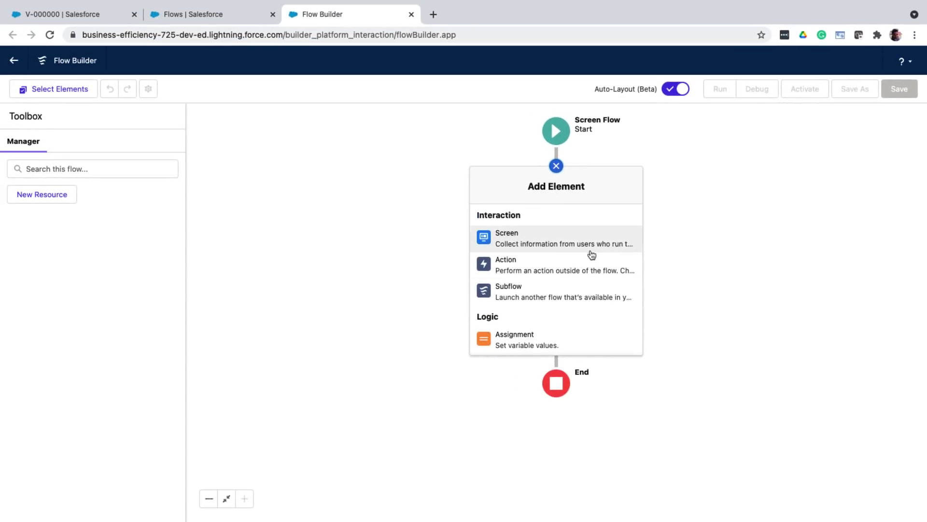
Step: Add a screen labelled Customer Information without Pause or Previous buttons
left_click(551, 244)
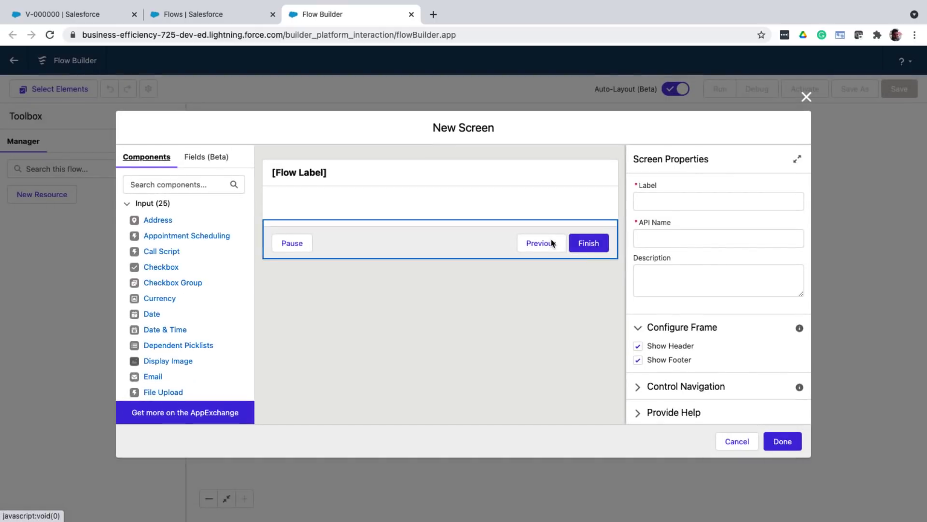
left_click(684, 200)
type("Customer Information")
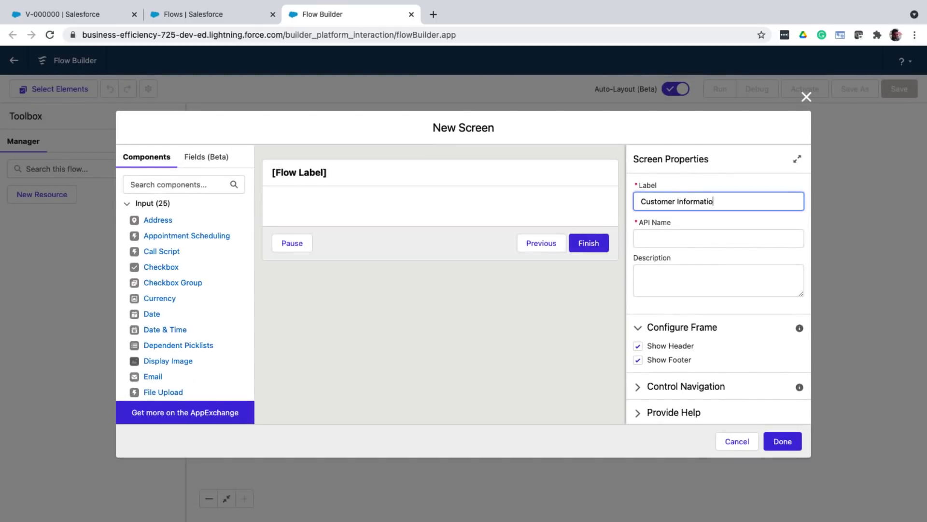
key("Tab")
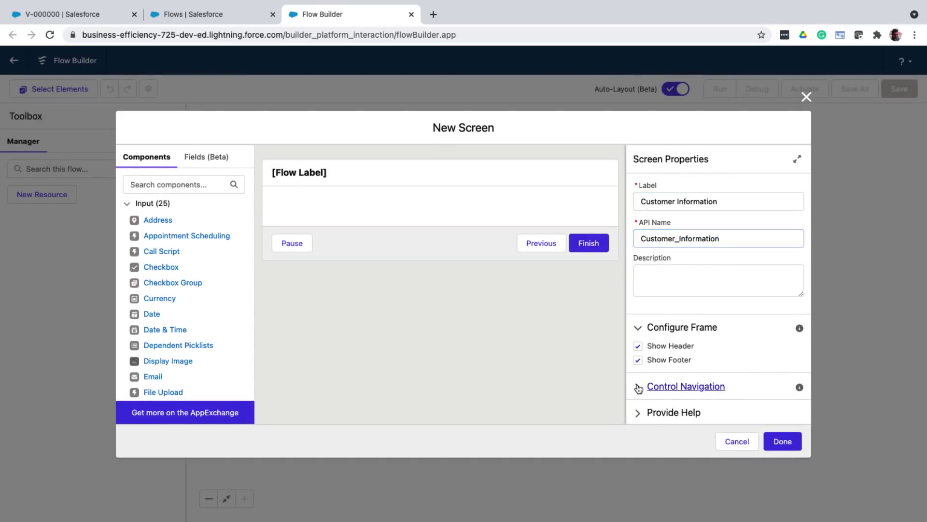
left_click(637, 387)
scroll(639, 389, "down", 1)
scroll(639, 389, "down", 2)
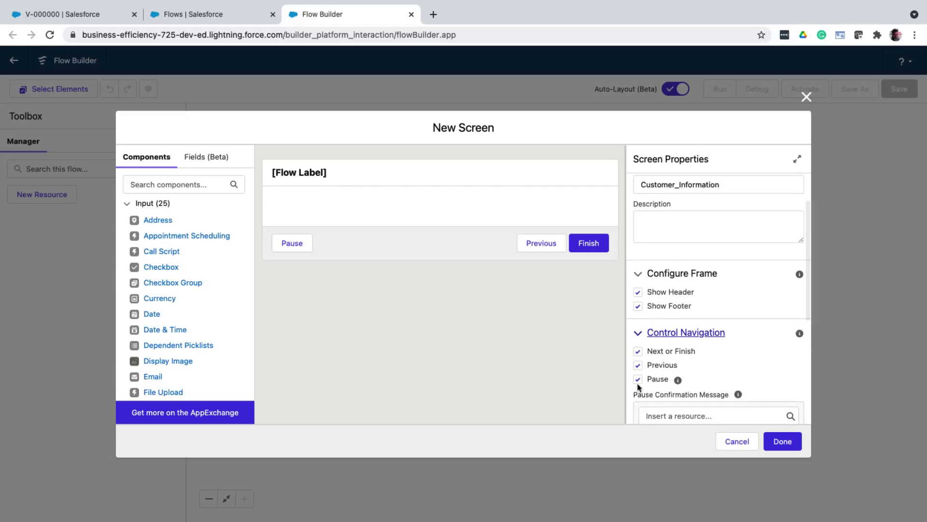
left_click(637, 381)
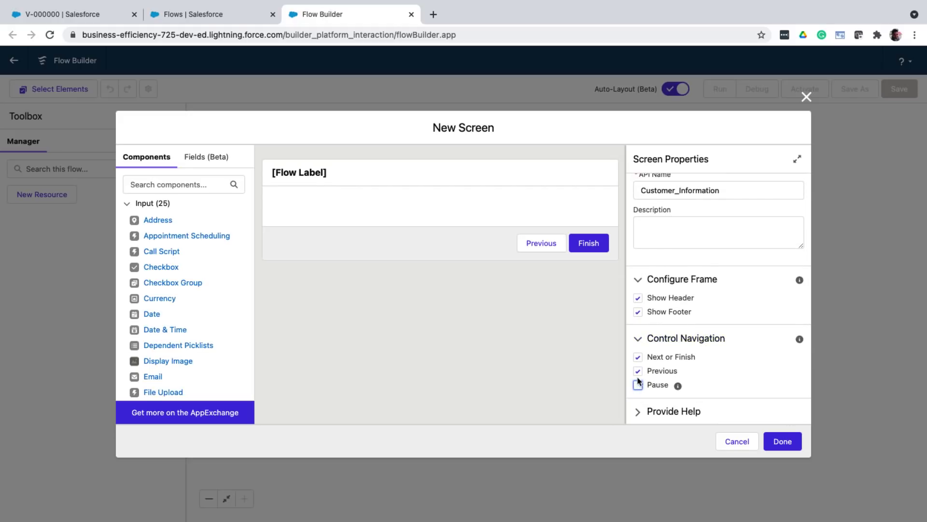
left_click(637, 373)
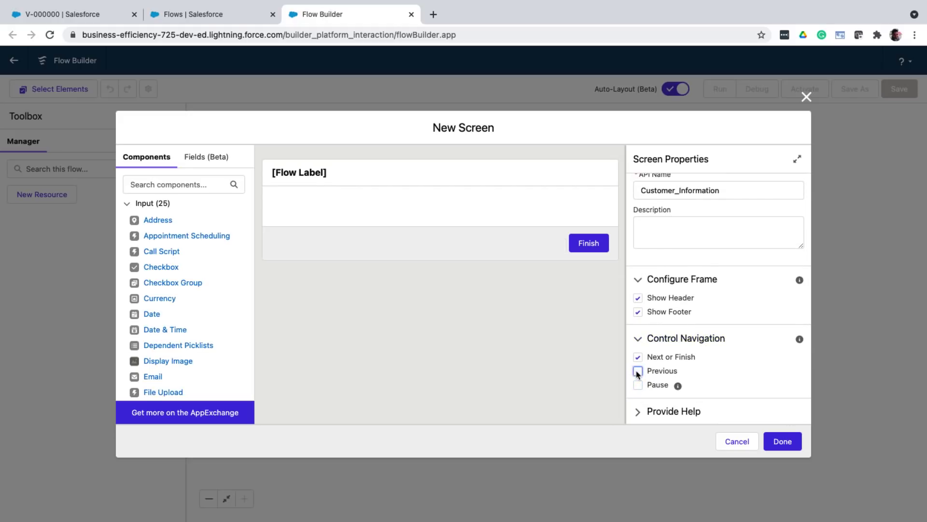
left_click(638, 338)
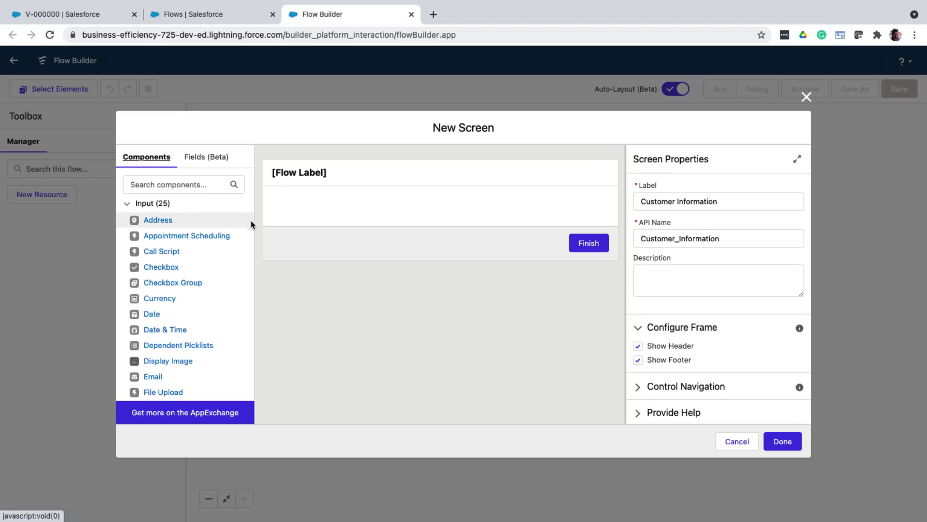
Step: Add a Display Text block reading 'Please enter your information'
scroll(236, 287, "down", 2)
scroll(236, 288, "down", 5)
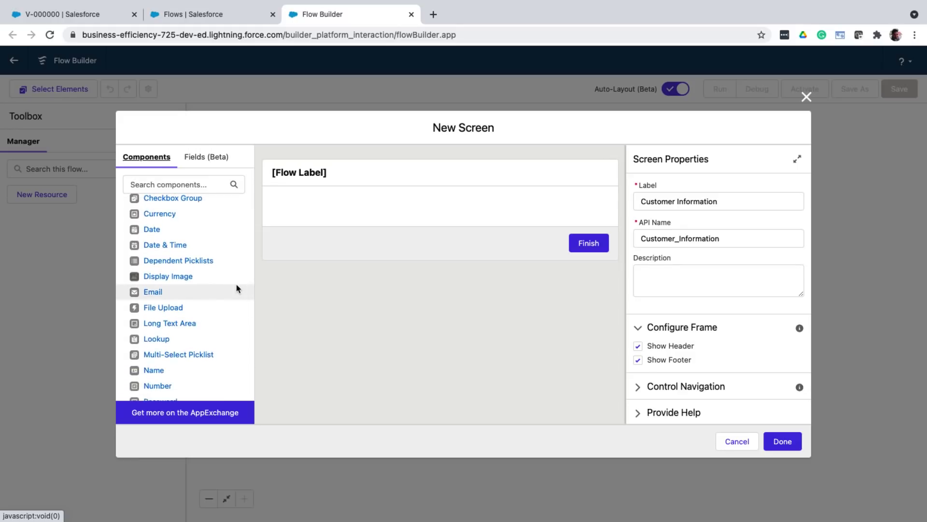
scroll(236, 288, "down", 9)
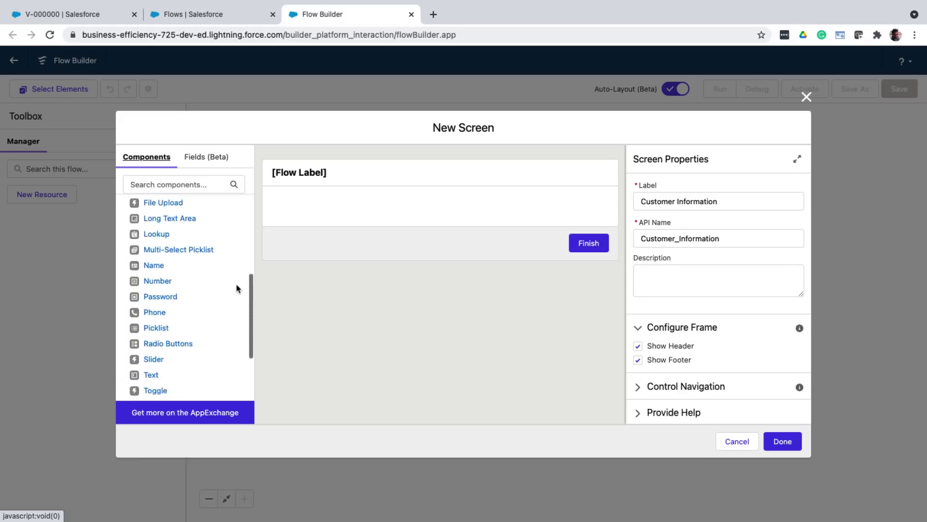
scroll(236, 289, "down", 8)
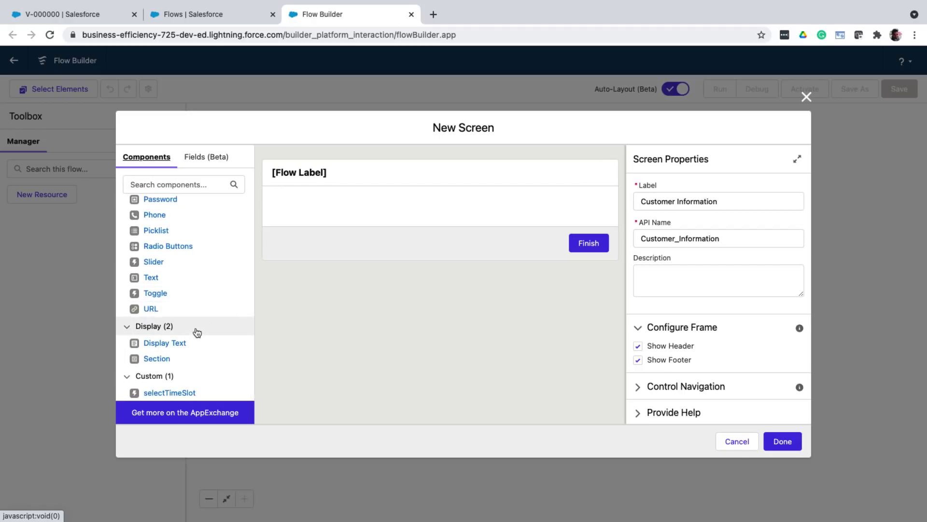
left_click_drag(169, 343, 388, 208)
left_click(672, 206)
left_click(690, 275)
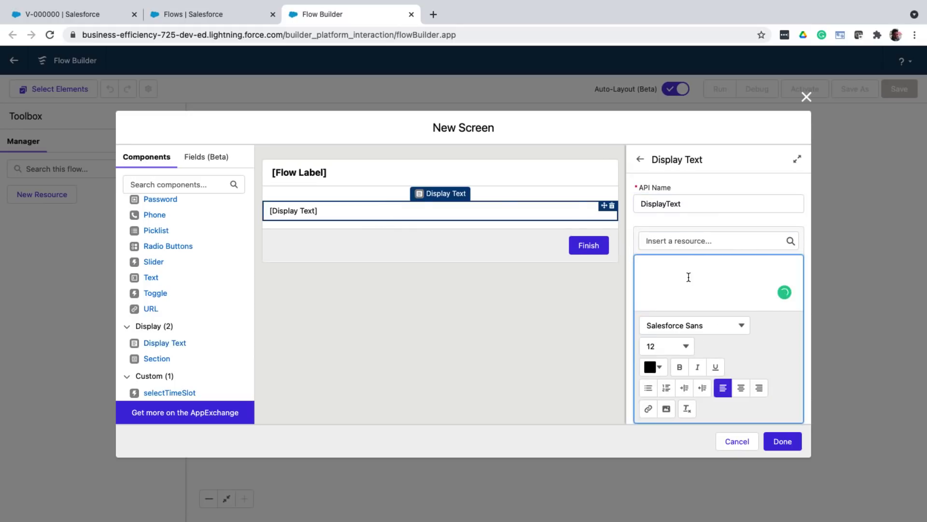
type("Please enter your information")
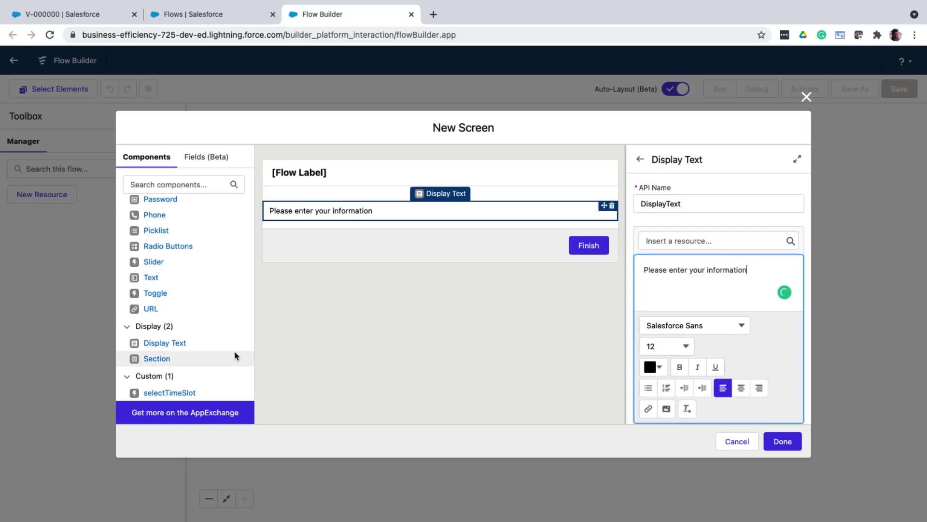
Step: Add two text inputs labelled Name and Phone Number below the message
left_click_drag(149, 278, 328, 222)
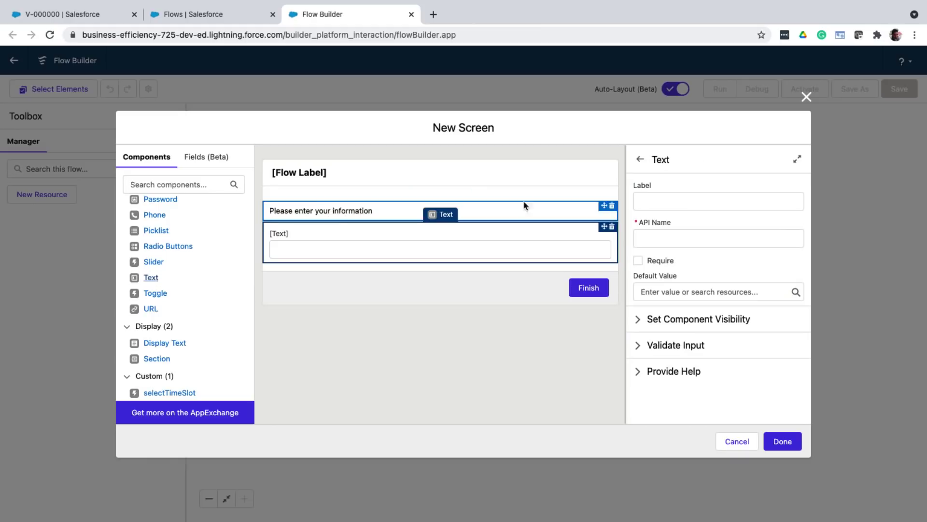
left_click(658, 198)
type("Name")
key("Tab")
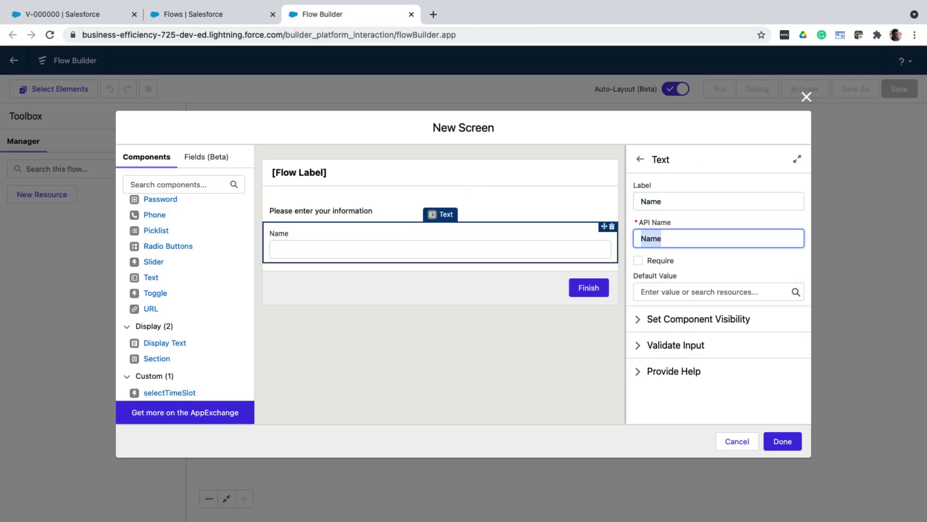
left_click_drag(150, 278, 304, 267)
left_click(647, 205)
type("Phone Number")
key("Tab")
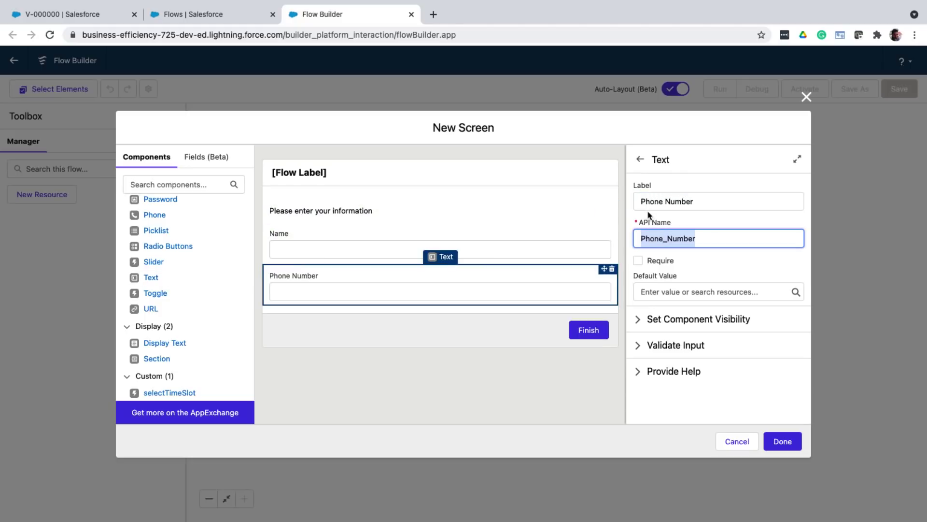
Step: Make both Name and Phone Number required and finish the screen
left_click(638, 260)
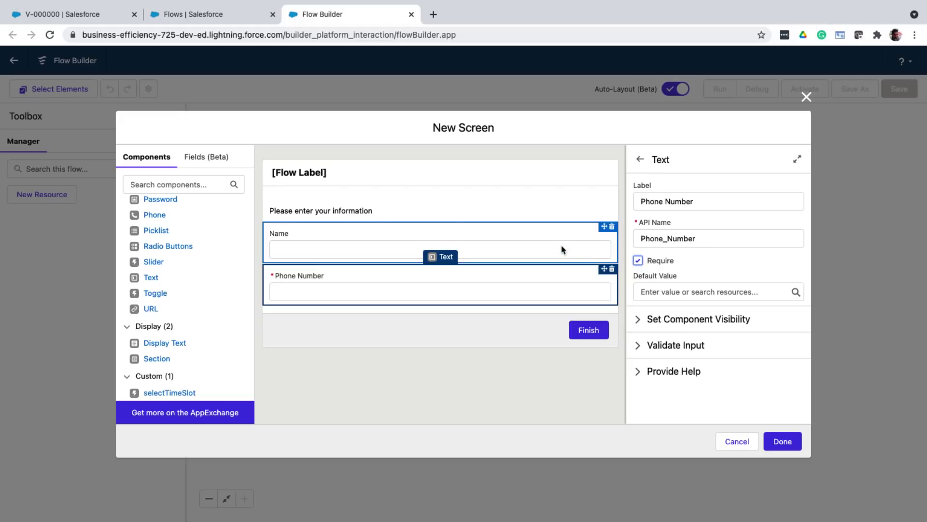
left_click(569, 248)
left_click(637, 260)
left_click(582, 287)
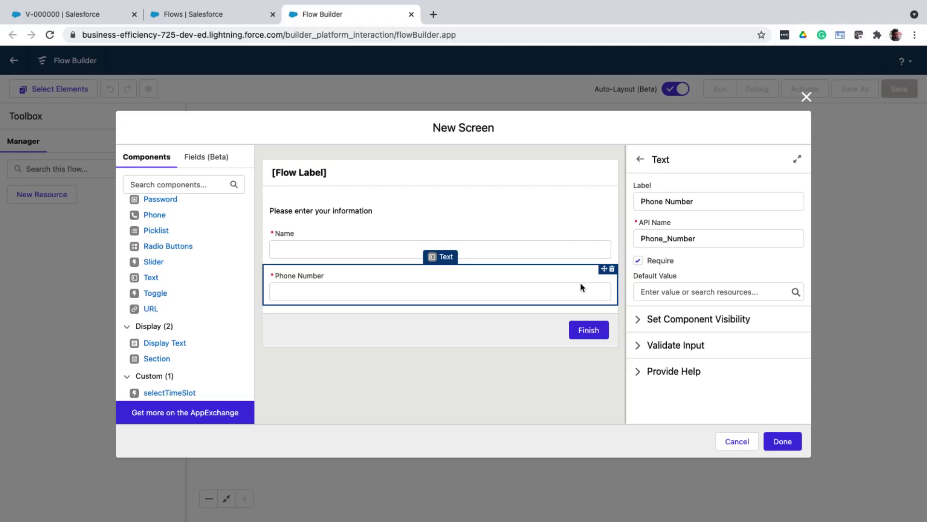
left_click(777, 444)
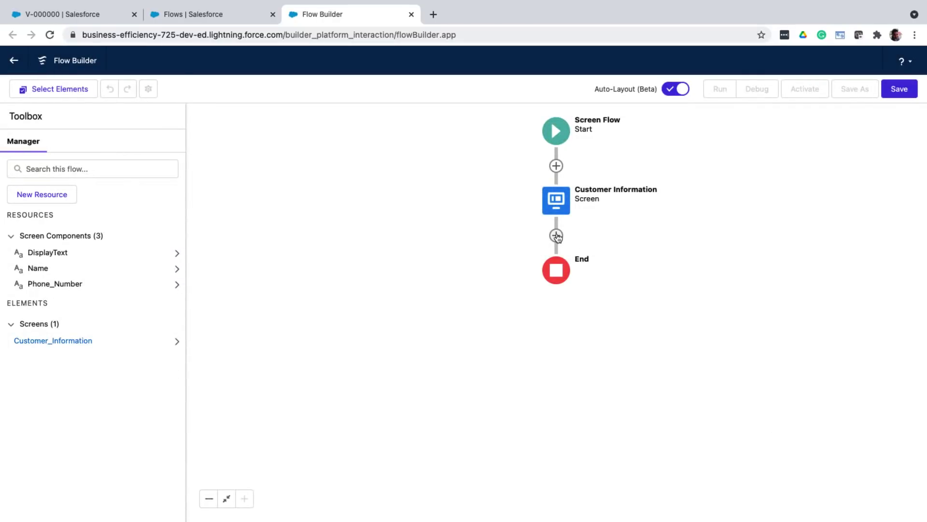
Step: Add a Select Car screen after Customer Information without a Pause button
left_click(556, 236)
left_click(525, 314)
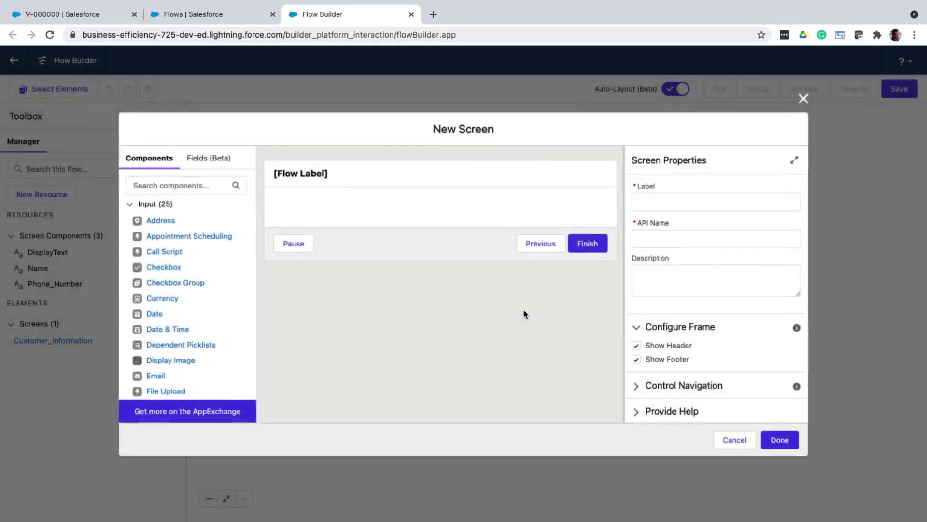
left_click(639, 202)
type("Select ")
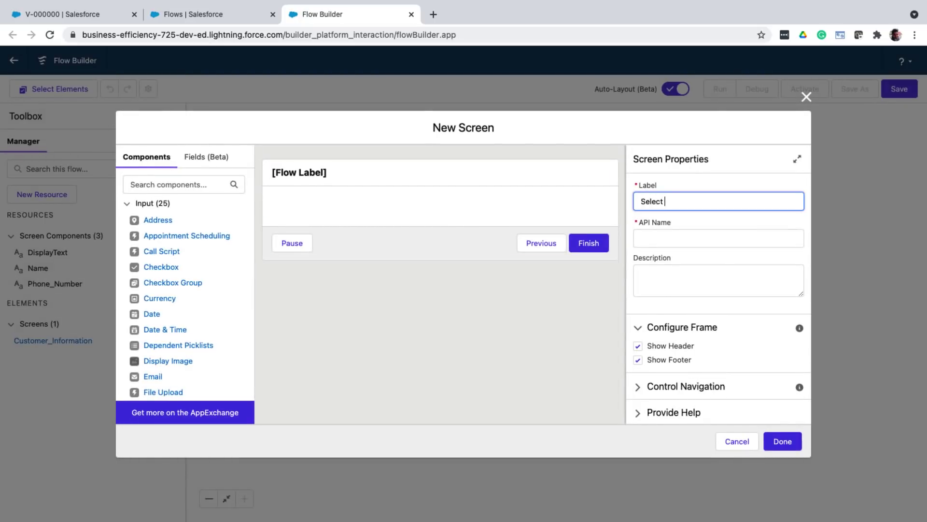
type("Car")
key("Tab")
left_click(637, 386)
scroll(637, 391, "down", 2)
left_click(638, 386)
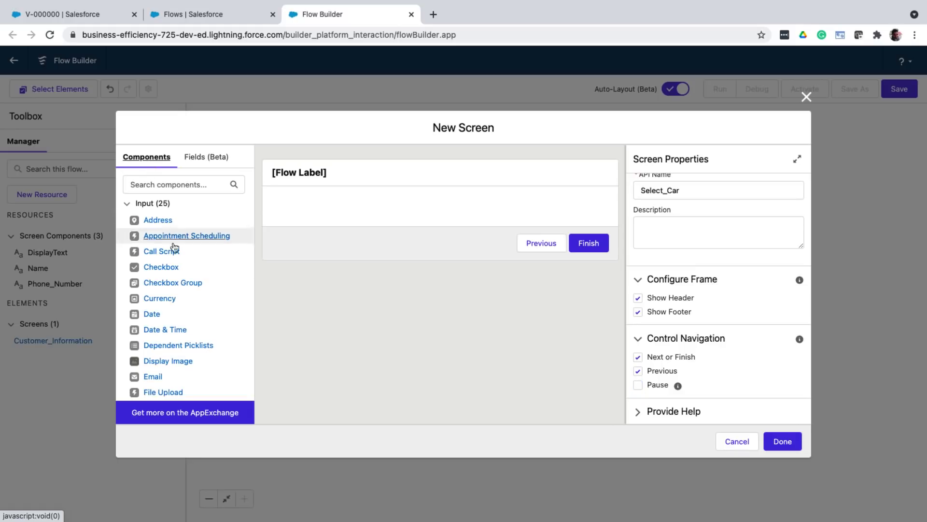
Step: Add a required Select Model picklist and begin configuring its choices
scroll(188, 343, "down", 4)
scroll(189, 344, "down", 2)
left_click_drag(158, 311, 342, 215)
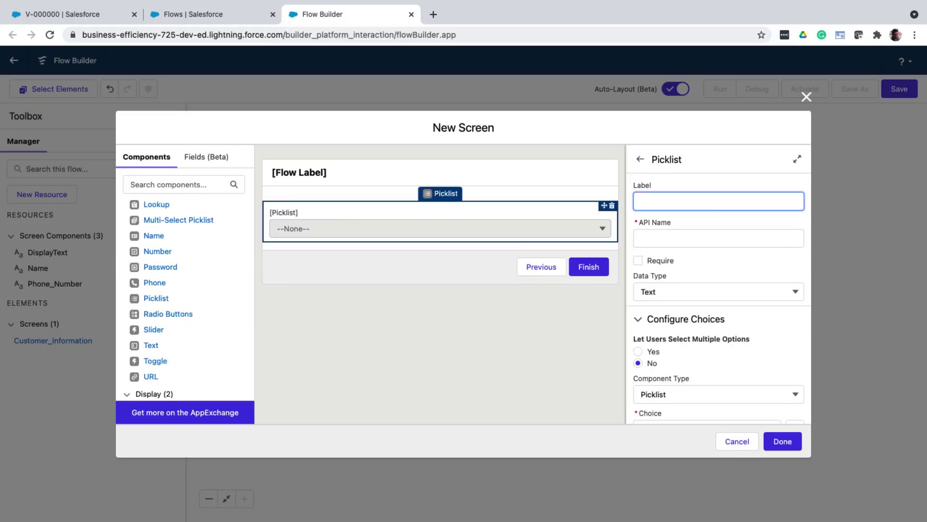
type("Select Model")
key("Tab")
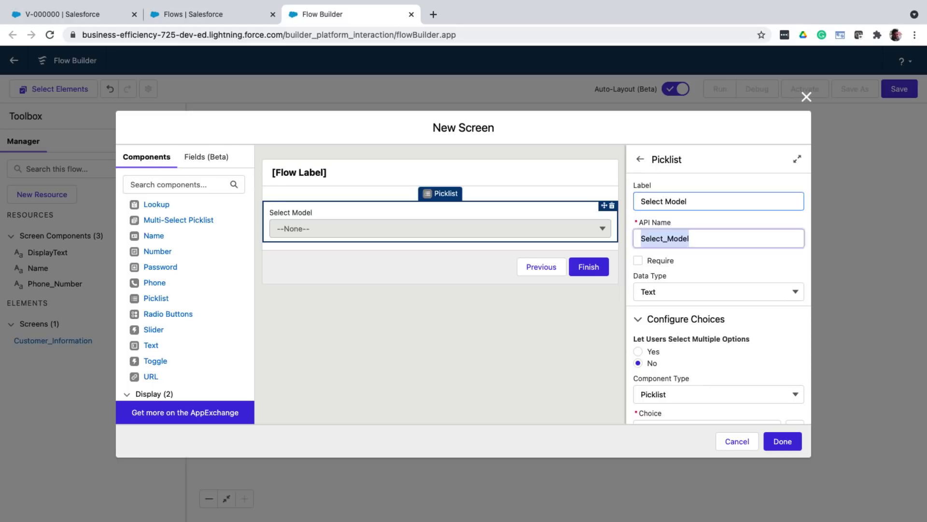
left_click(638, 261)
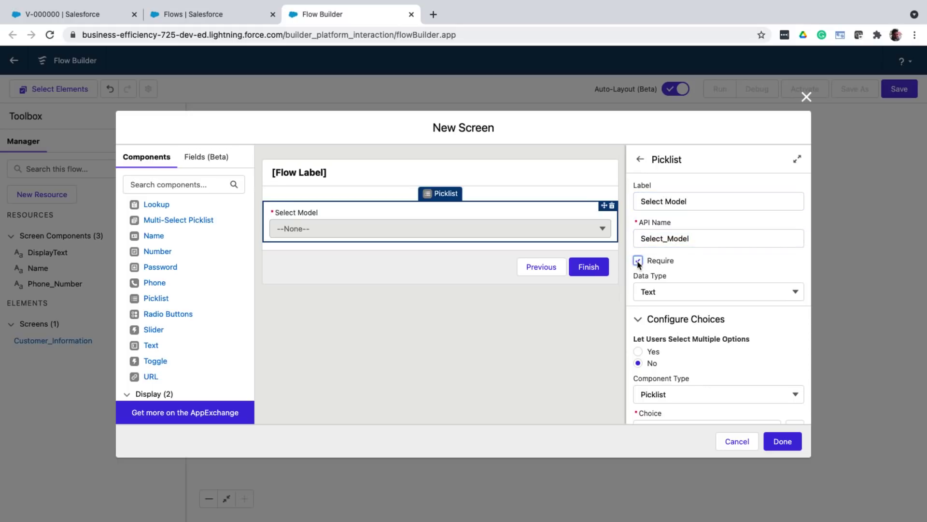
scroll(674, 336, "down", 3)
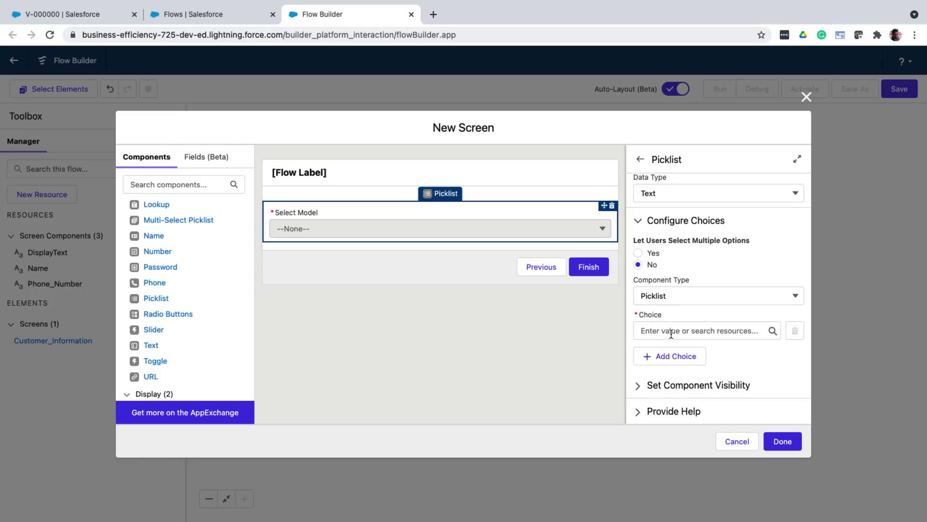
left_click(671, 333)
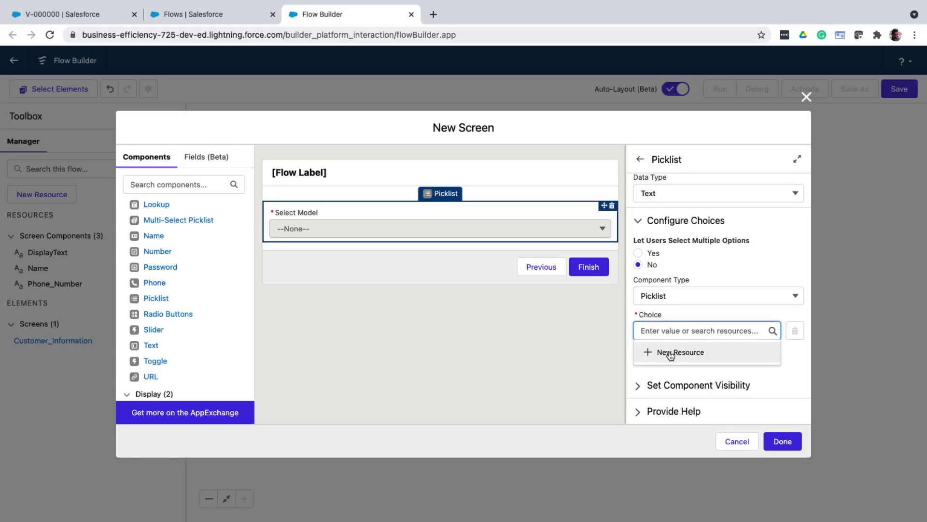
Step: Create a Record Choice Set named CarModelList drawing from Vehicle records
left_click(671, 352)
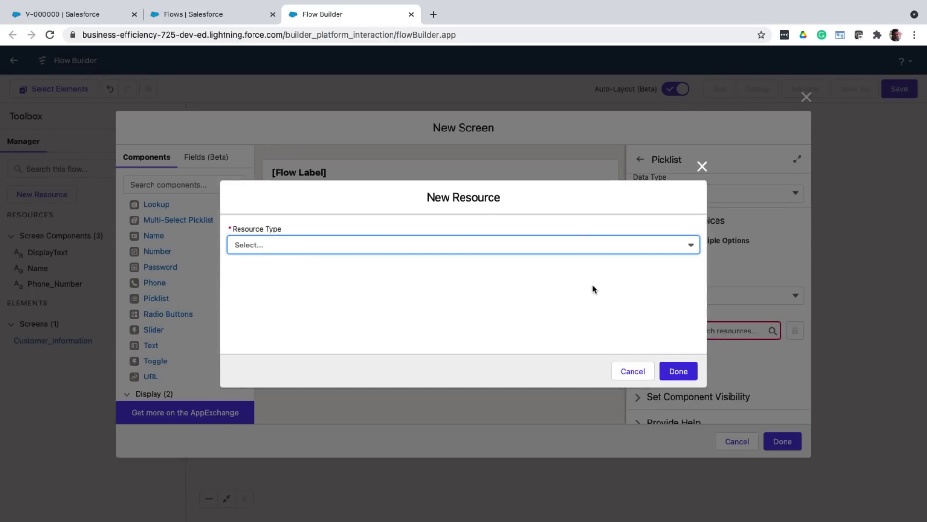
left_click(571, 244)
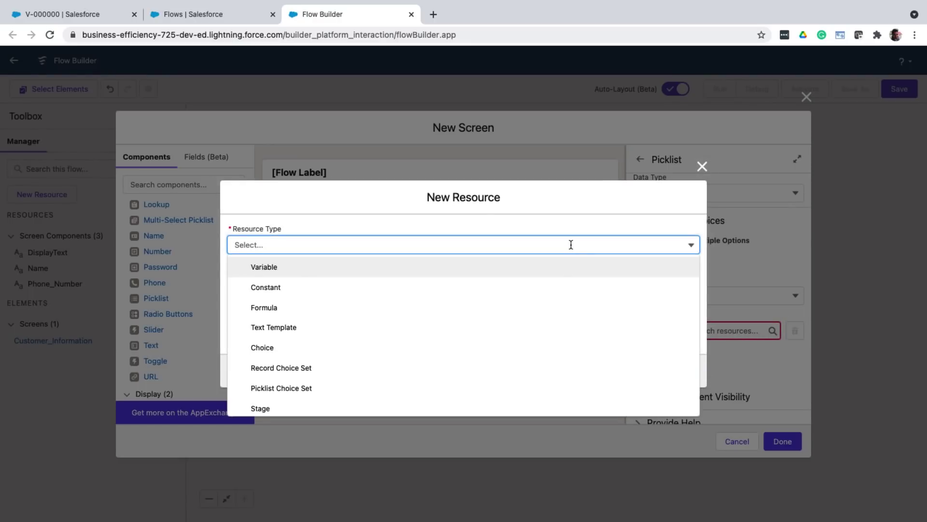
left_click(519, 369)
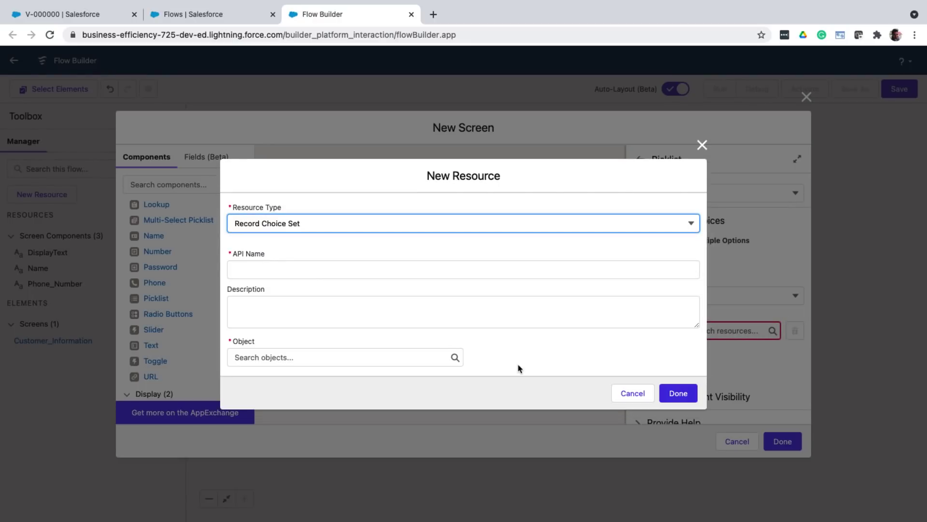
left_click(478, 274)
type("CarModelList")
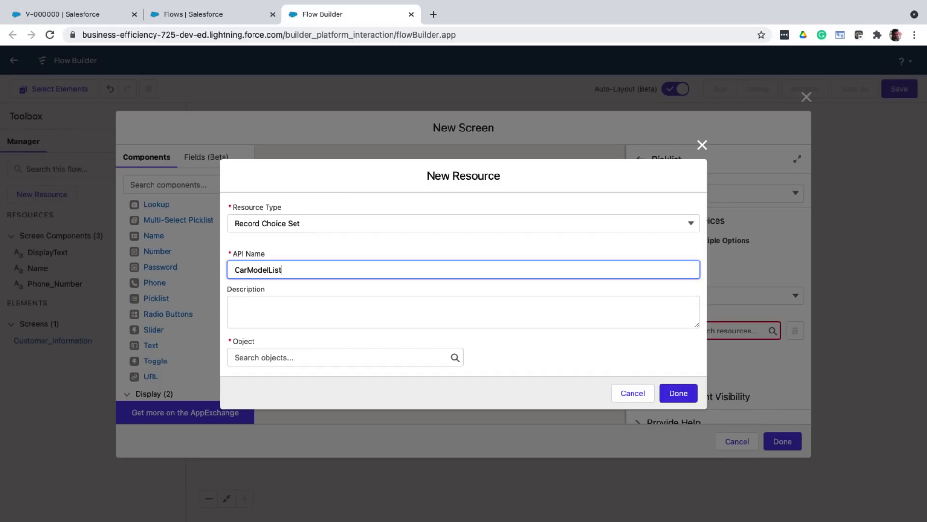
left_click(409, 358)
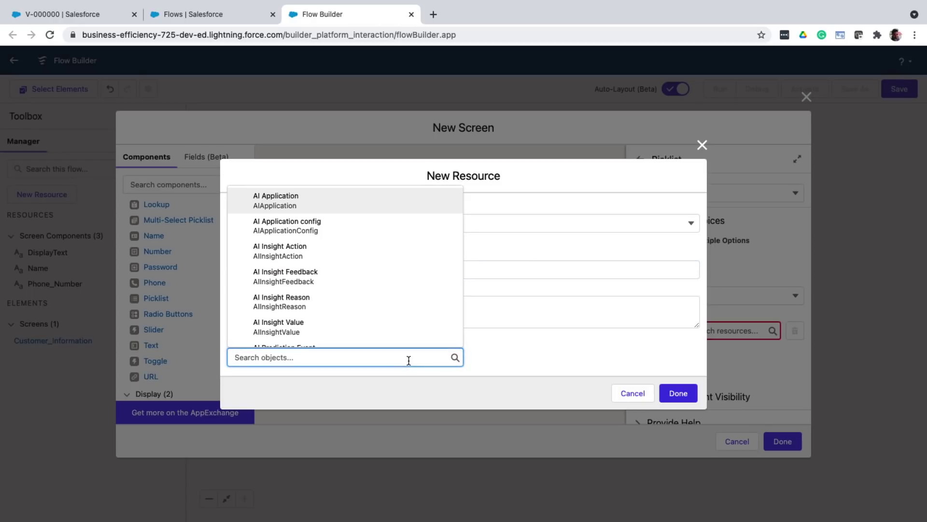
type("vehicle")
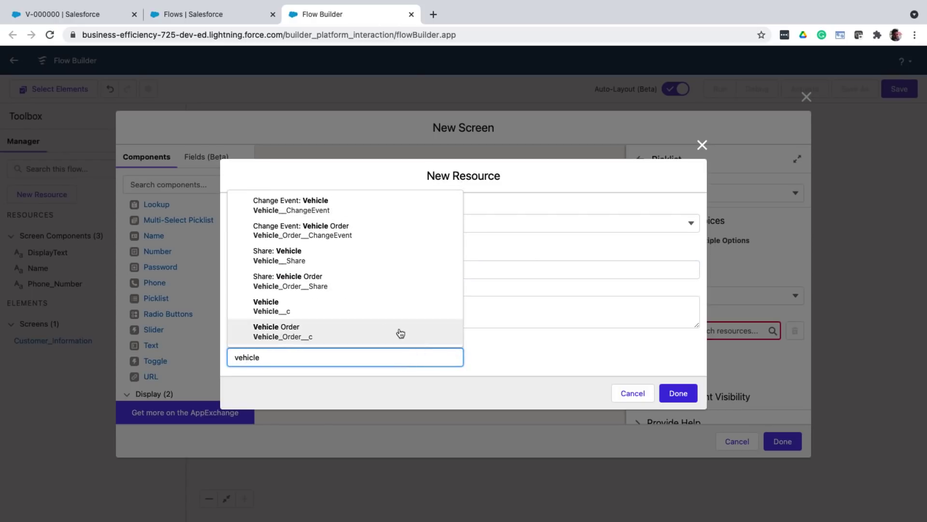
left_click(372, 309)
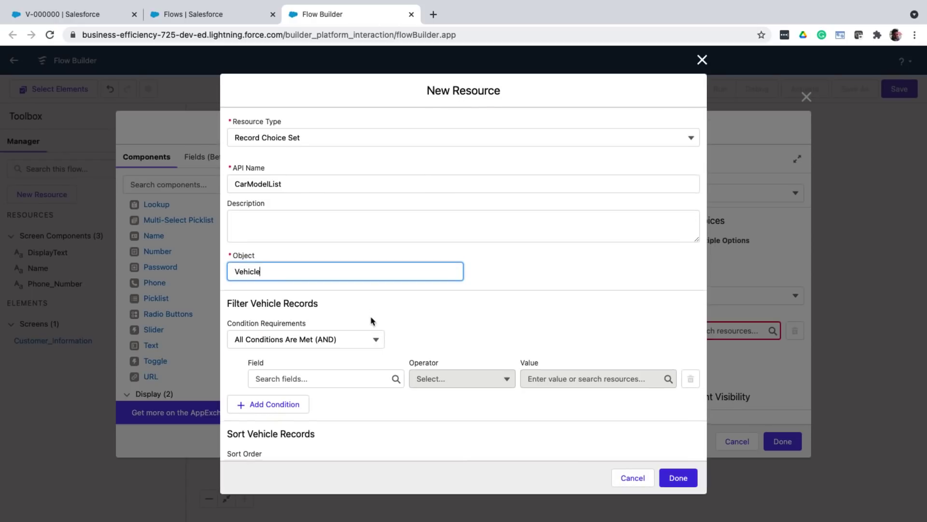
Step: Filter the choice set to vehicles whose Status__c equals Available
scroll(372, 320, "down", 2)
left_click(364, 299)
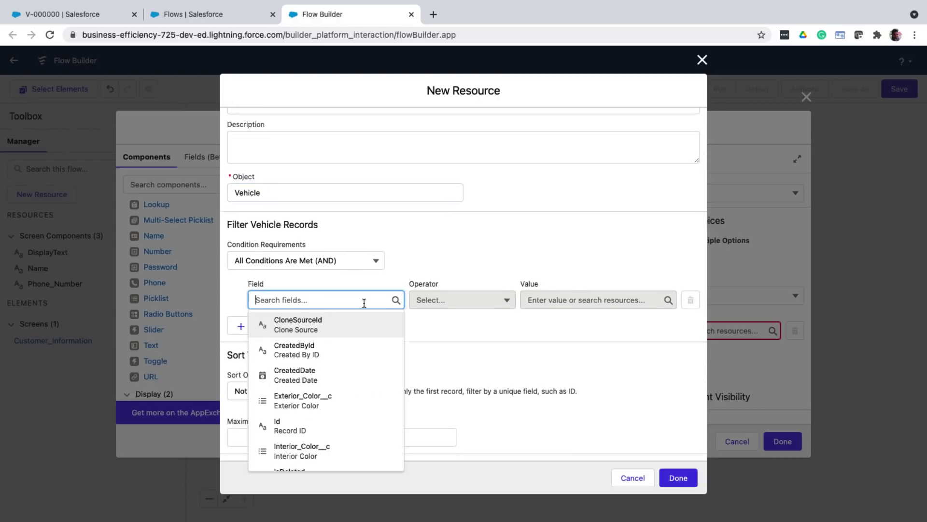
scroll(355, 451, "down", 3)
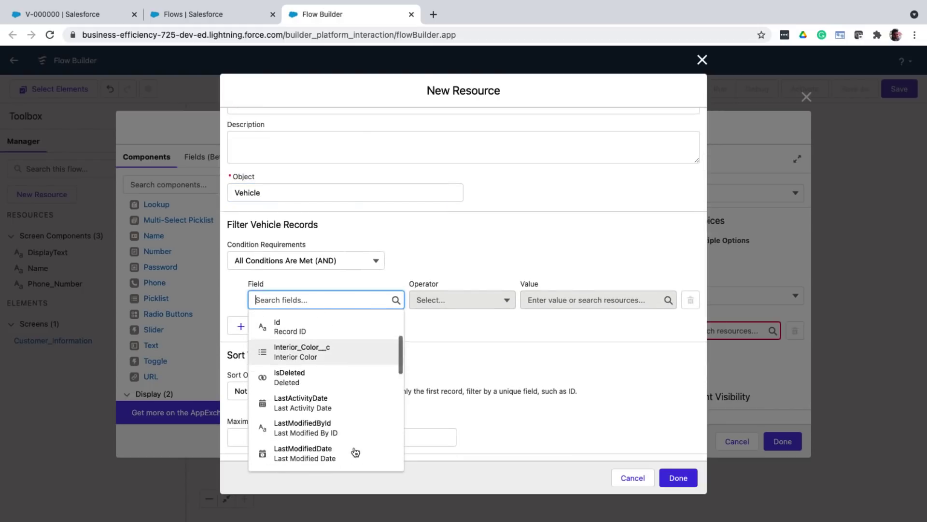
type("stat")
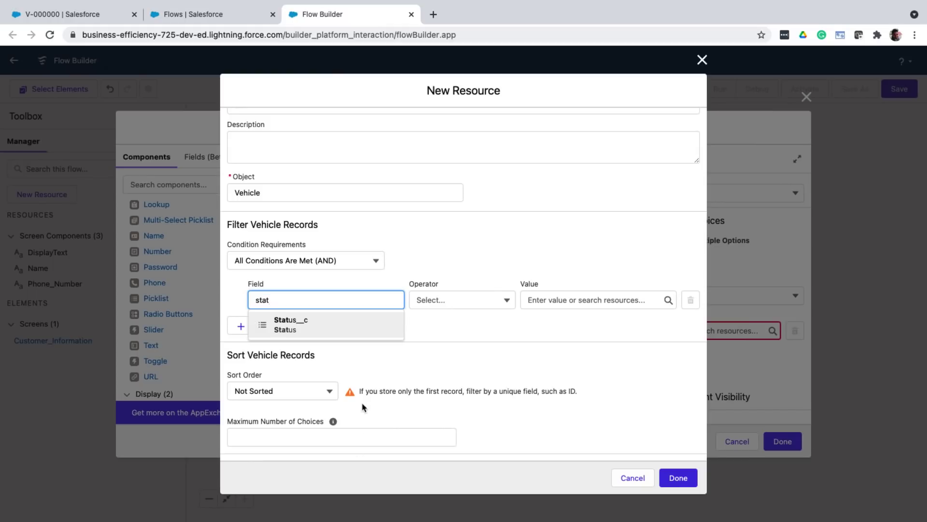
left_click(341, 321)
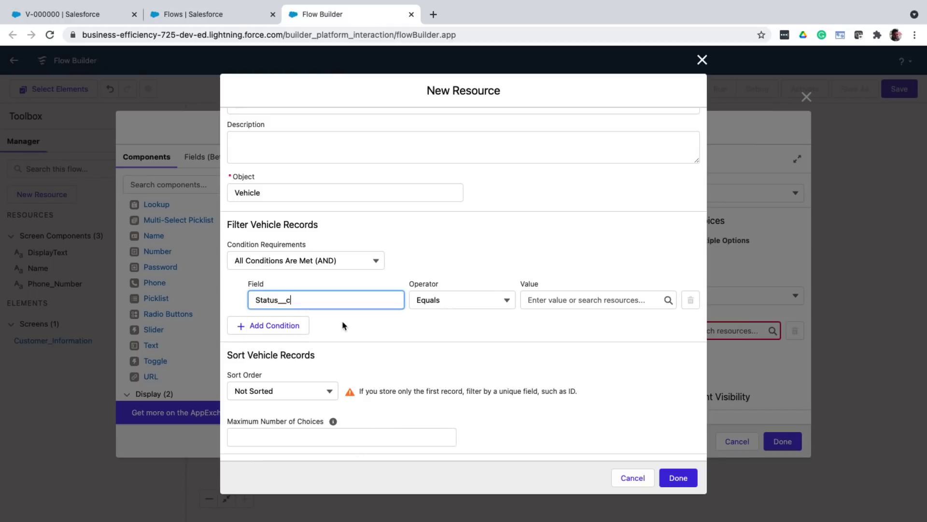
left_click(556, 304)
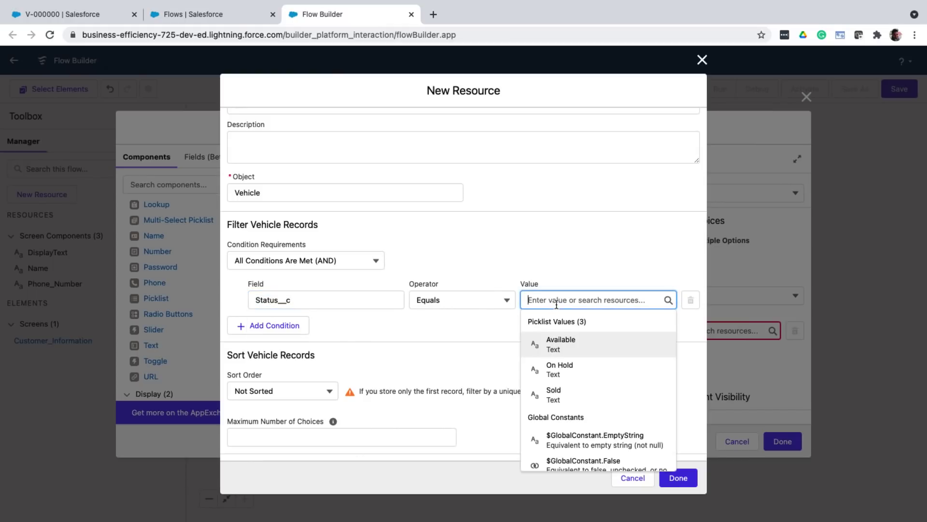
left_click(571, 348)
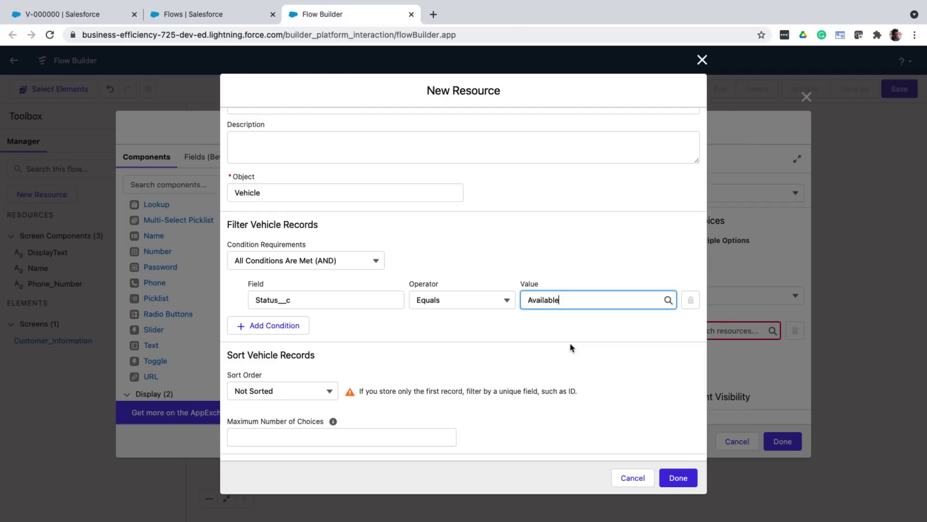
Step: Use Model__c as the choice label and Id as the value, then save
scroll(429, 328, "down", 5)
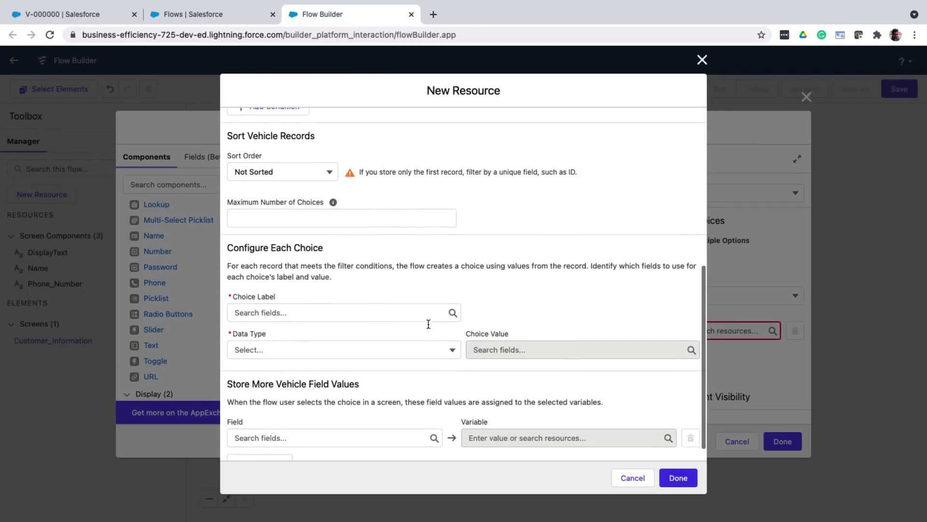
scroll(429, 328, "down", 1)
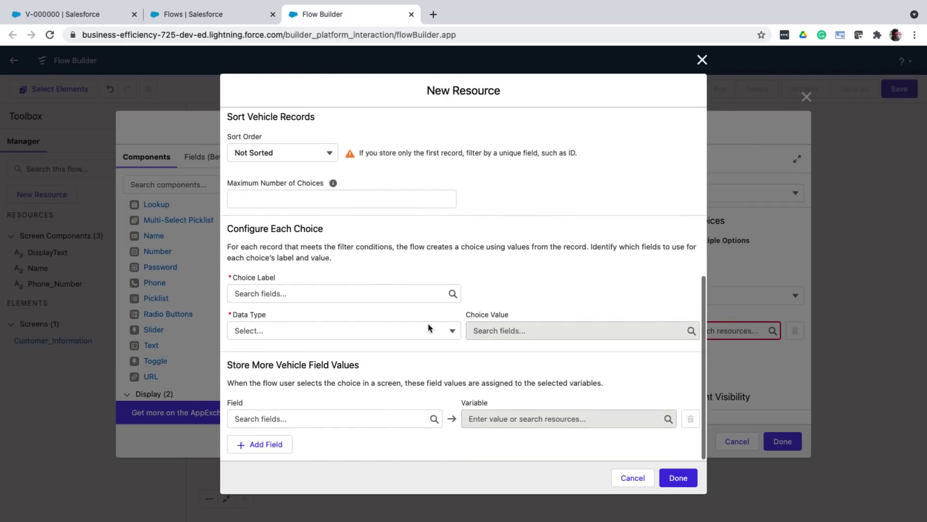
left_click(402, 293)
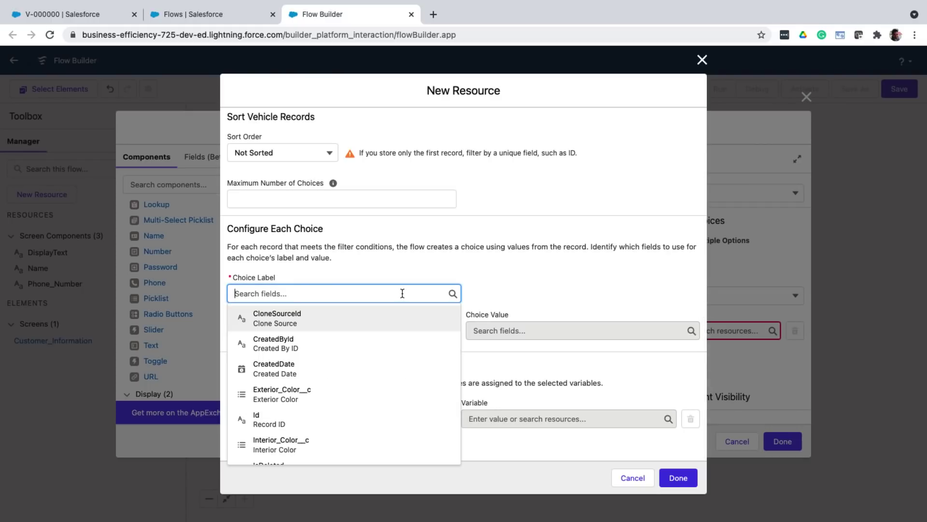
scroll(386, 375, "down", 5)
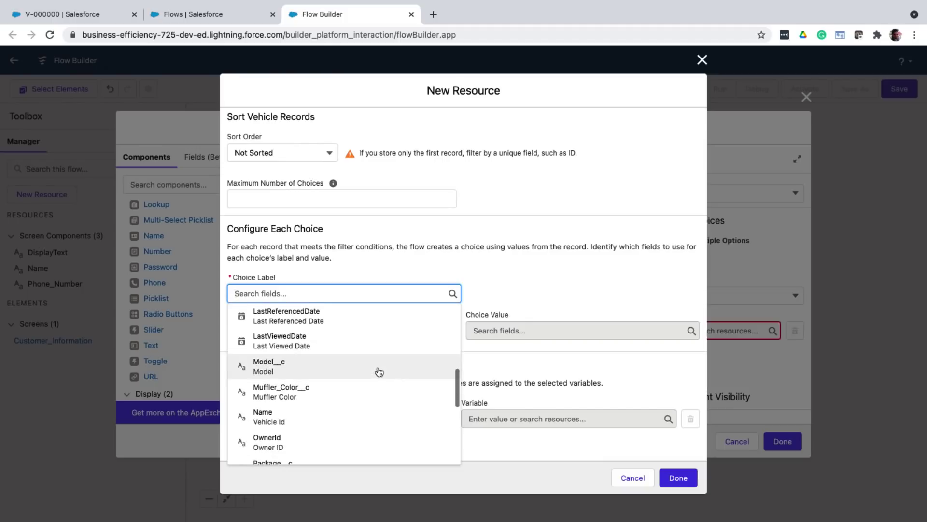
left_click(379, 367)
left_click(482, 330)
left_click(492, 401)
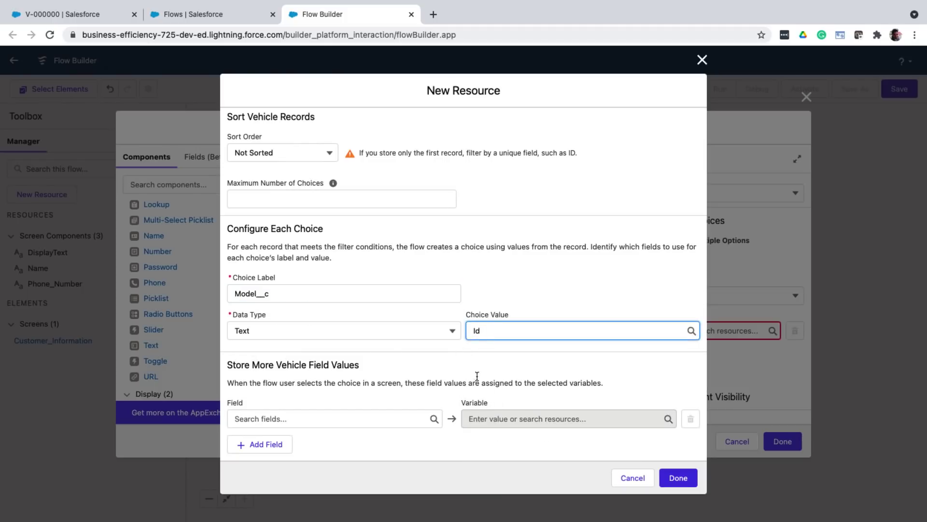
left_click(677, 477)
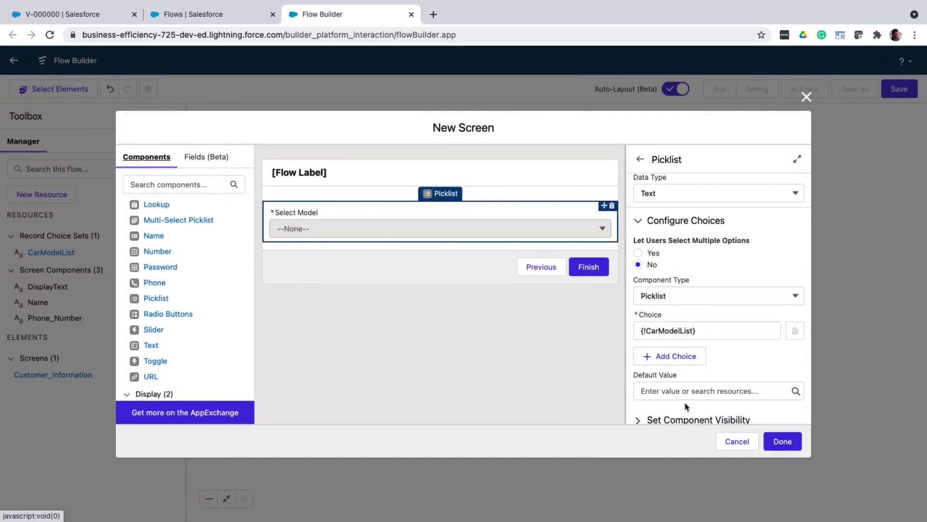
Step: Save the Select Car screen and open the element list below it
scroll(685, 399, "up", 1)
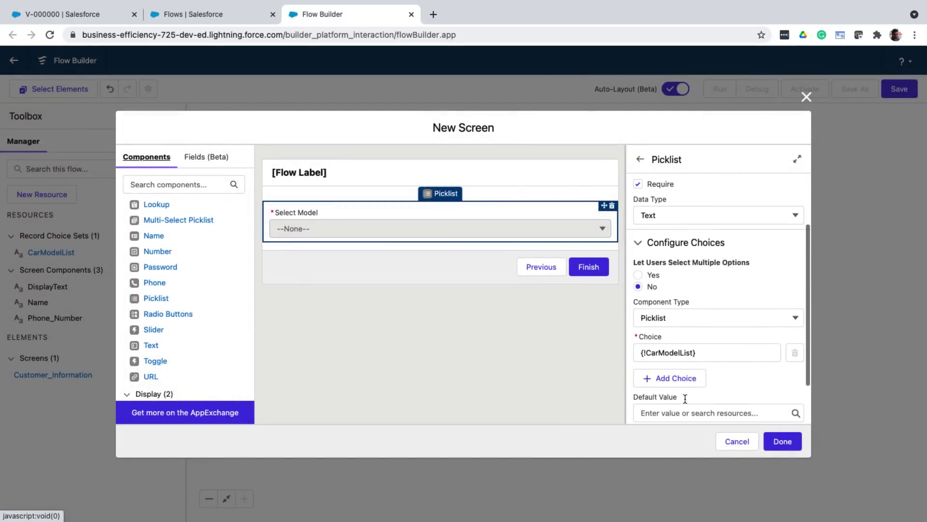
left_click(777, 442)
left_click(557, 305)
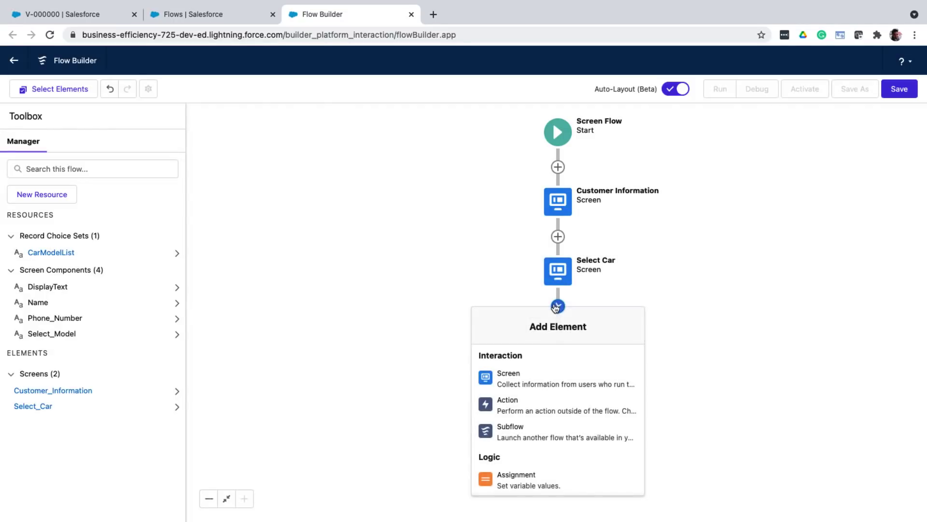
Step: Add a screen labelled Book Time with the Pause option removed
left_click(523, 382)
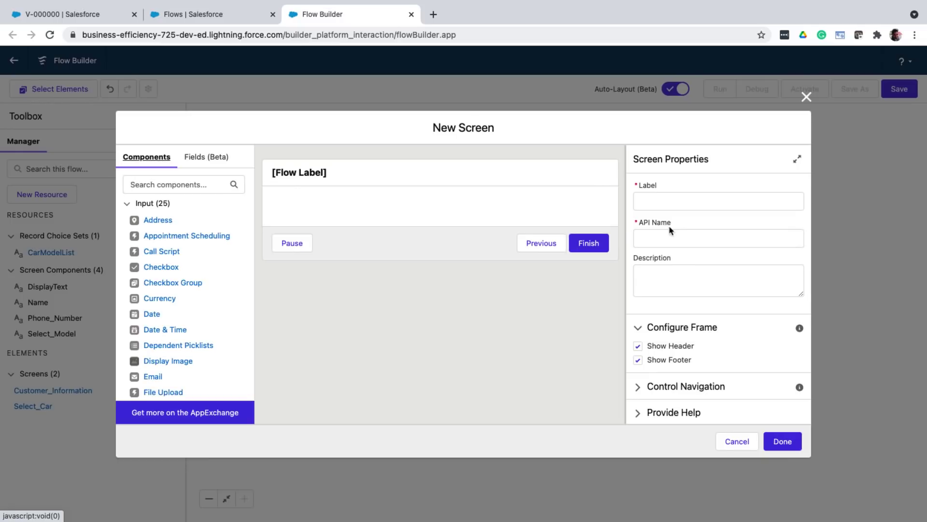
left_click(671, 201)
type("Book Time")
double_click(674, 238)
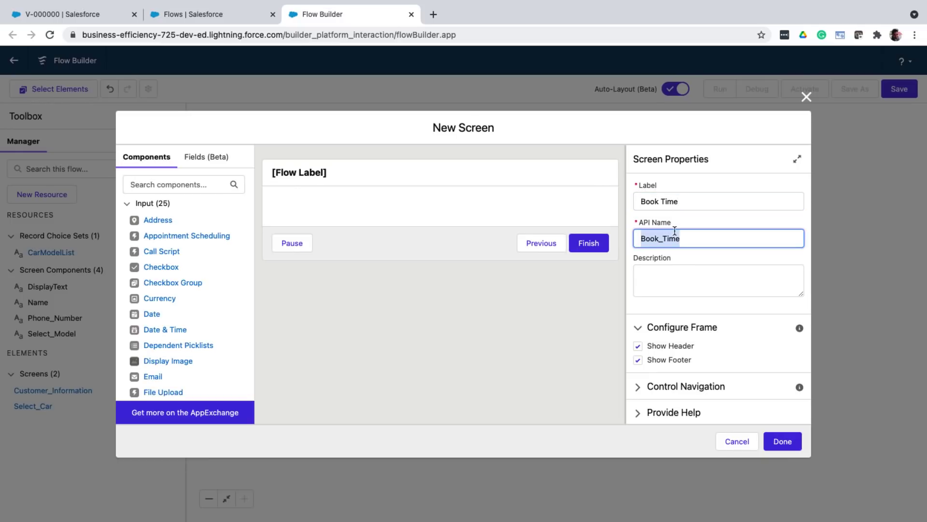
left_click(637, 386)
left_click(638, 388)
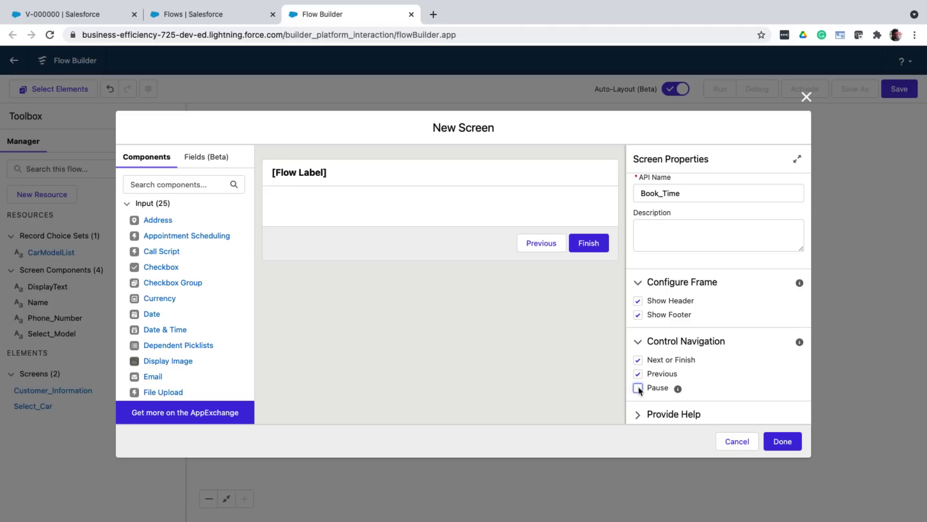
scroll(220, 370, "down", 1)
scroll(220, 369, "down", 10)
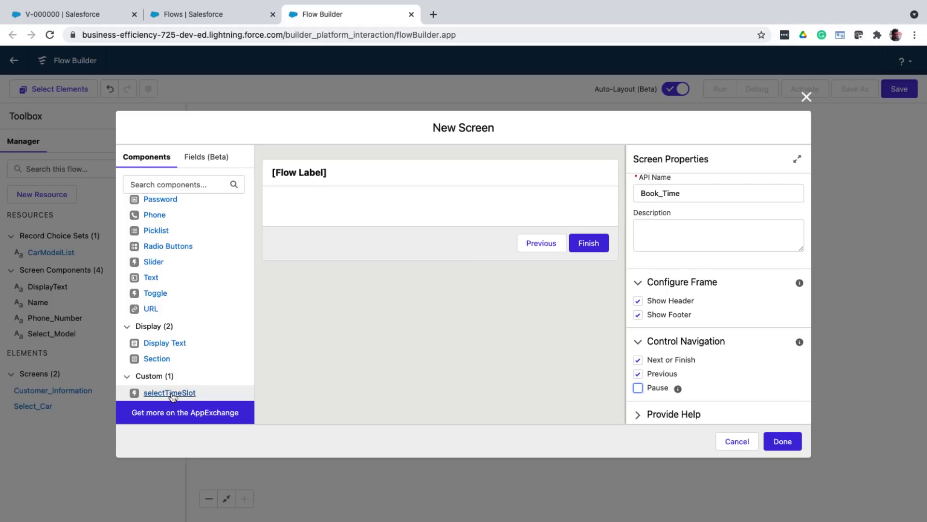
Step: Place a selectTimeSlot component named BookTimeComponent on it and save the screen
left_click_drag(173, 395, 387, 208)
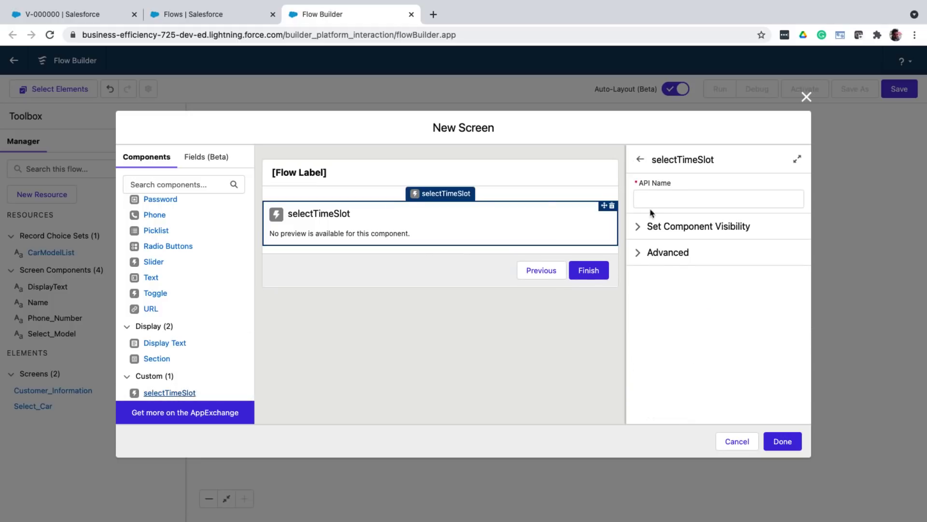
left_click(659, 202)
type("BookTimeComponent")
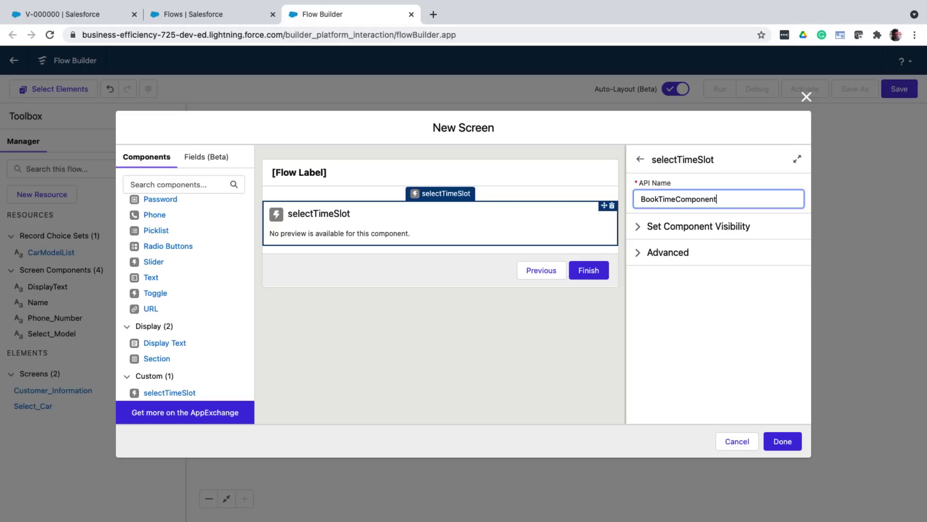
left_click(774, 438)
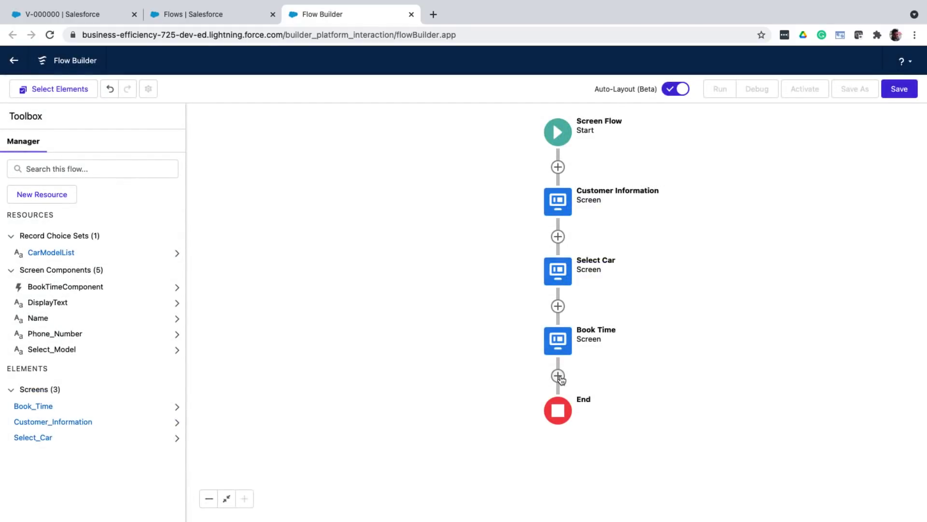
Step: Add a Create Test Drive Record step creating a Test Drive record from separate values
left_click(558, 376)
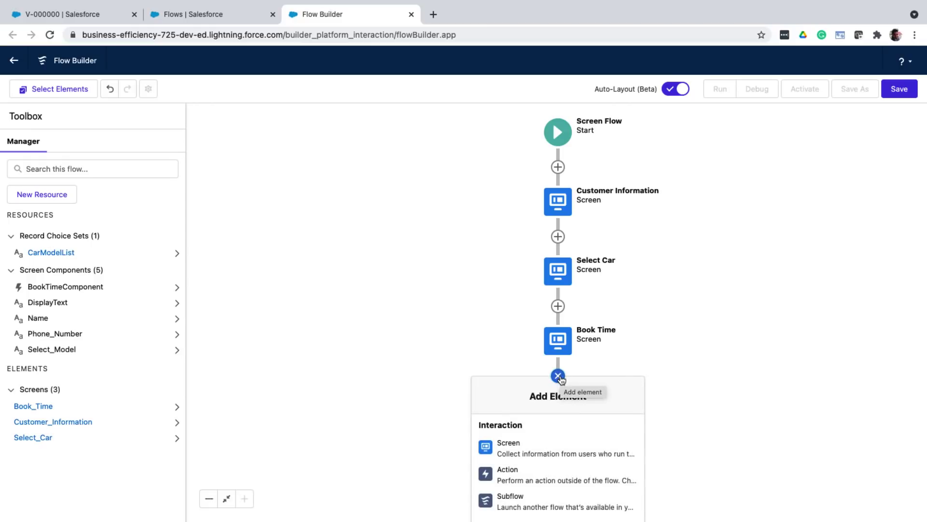
scroll(555, 470, "down", 5)
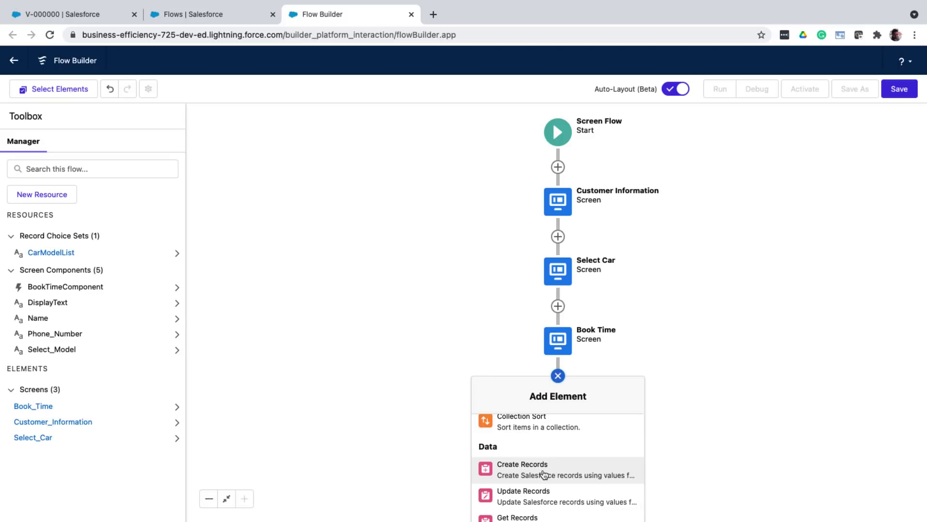
left_click(542, 470)
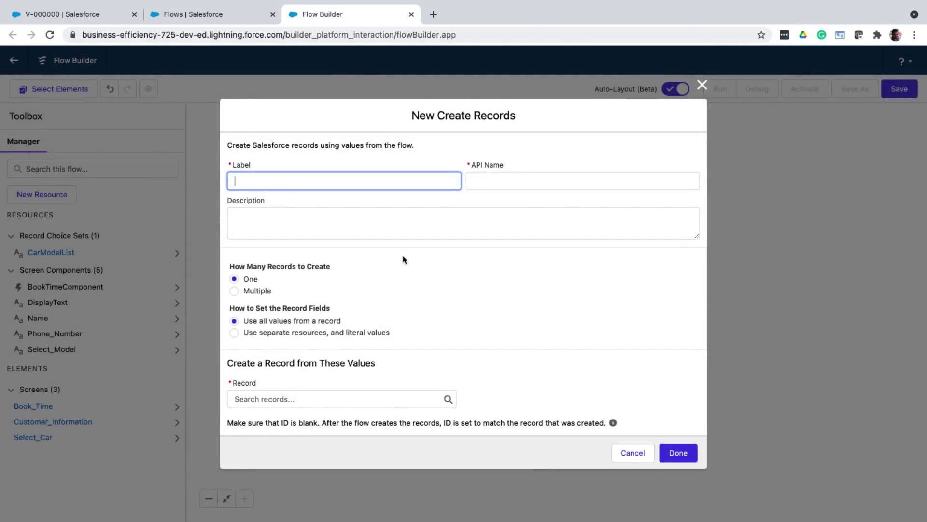
type("Create Test Drive Record")
key("Tab")
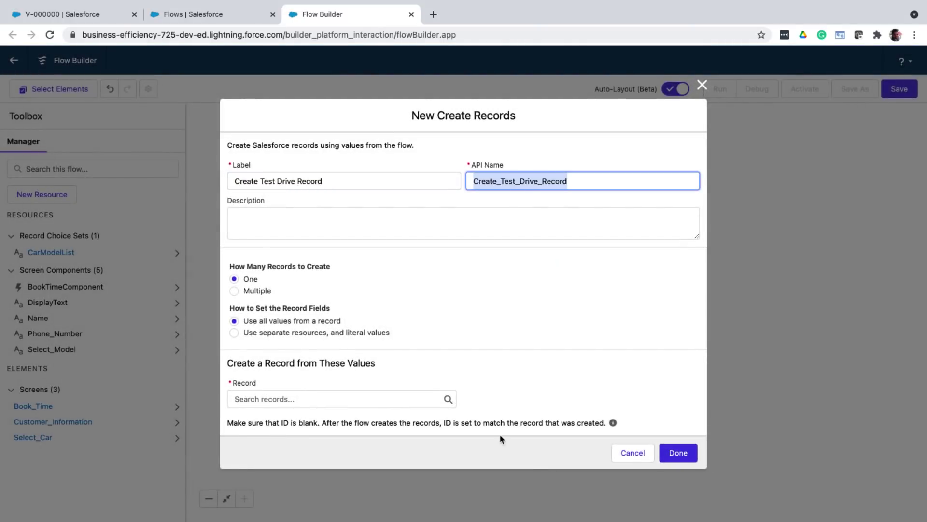
left_click(348, 333)
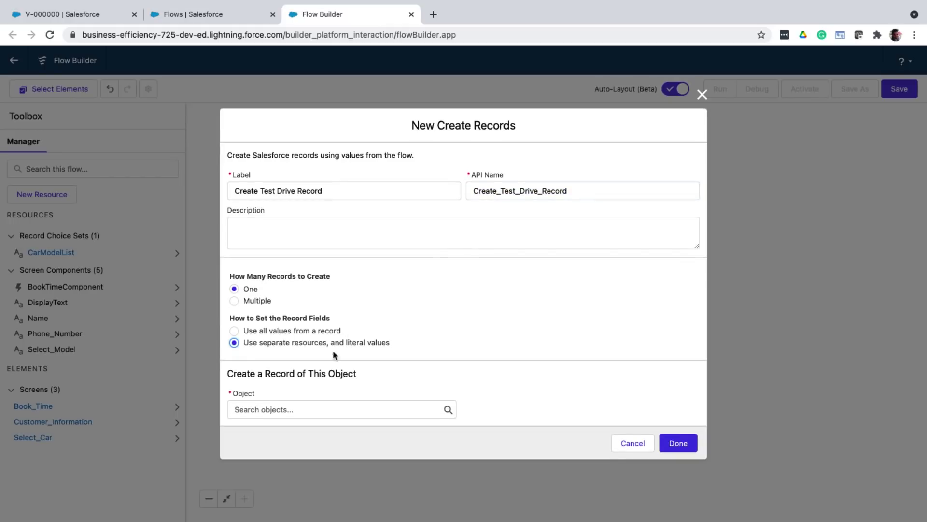
left_click(307, 405)
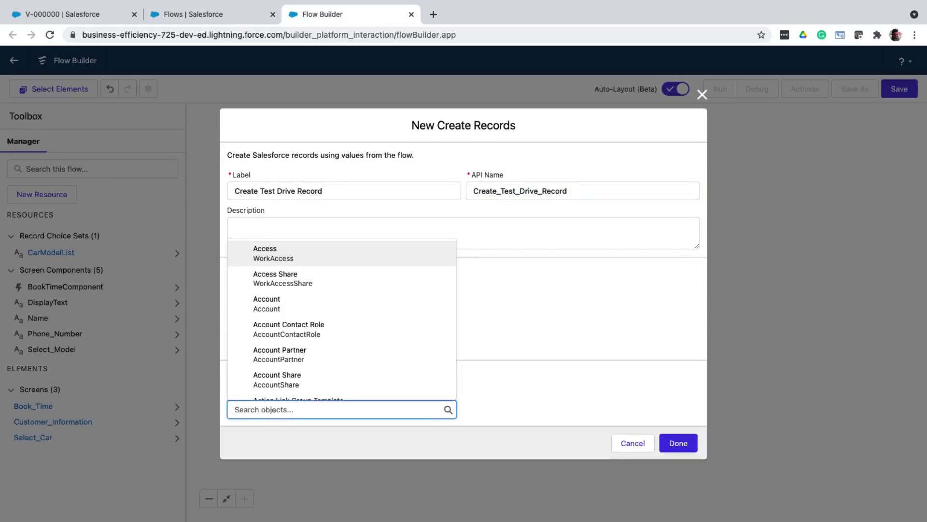
type("test")
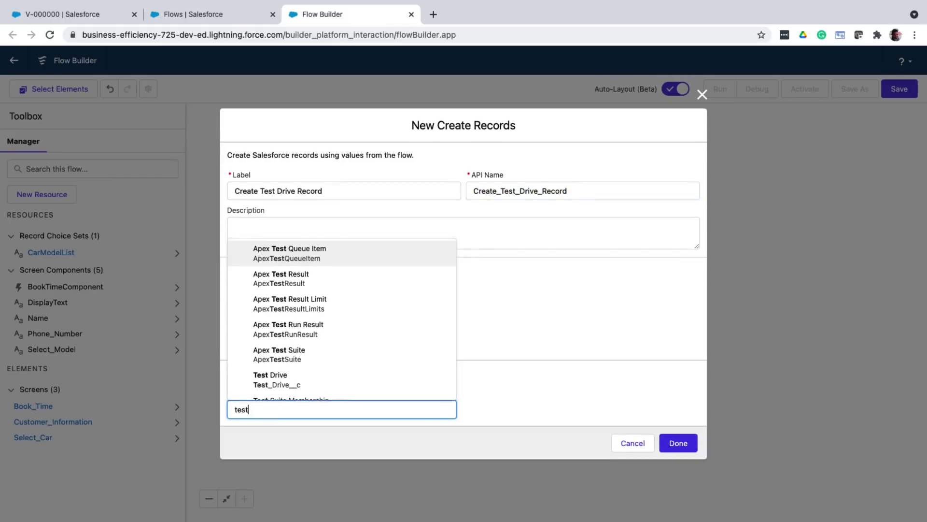
left_click(317, 382)
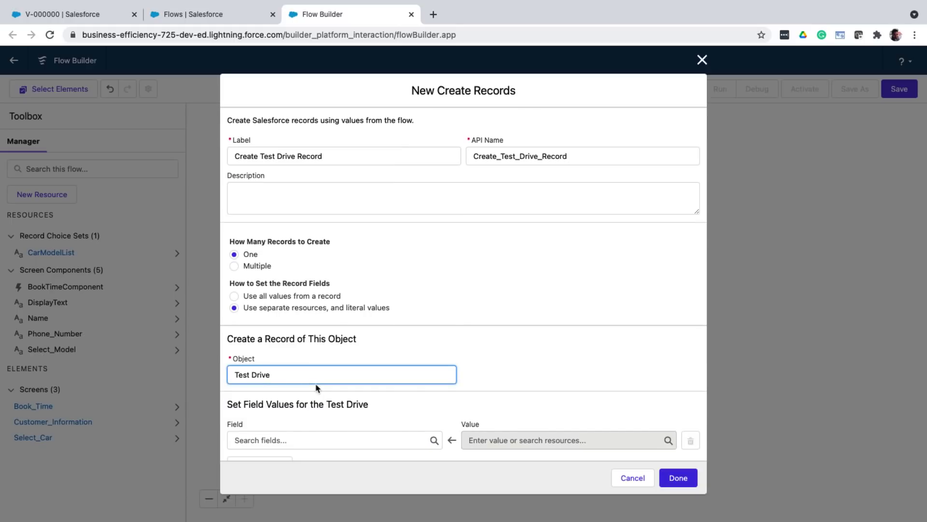
Step: Set Customer_Name__c to {!Name} and Vehicle__c to {!Select_Model}, then save the step
left_click(275, 438)
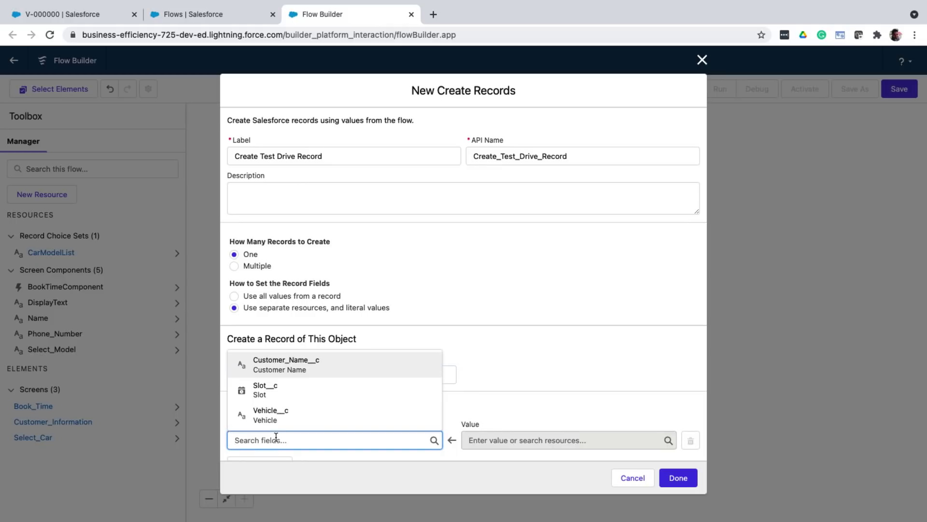
left_click(292, 371)
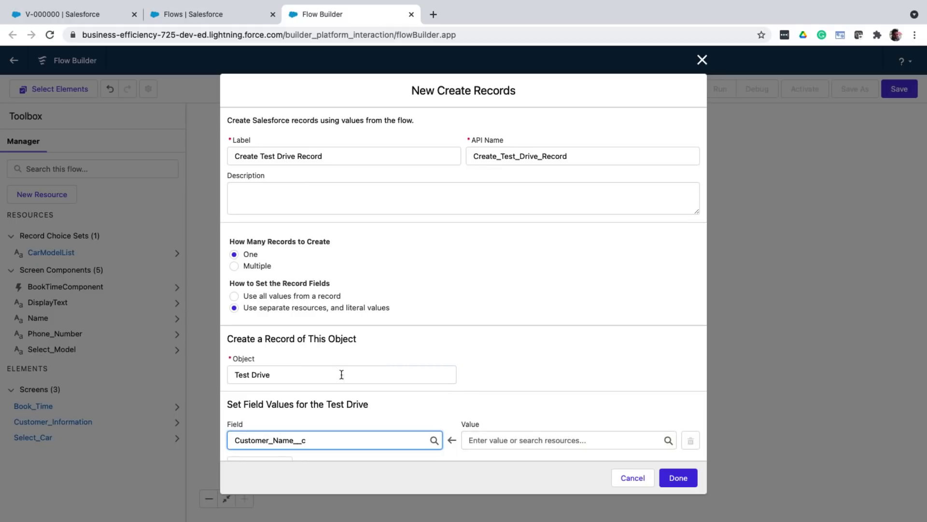
left_click(481, 441)
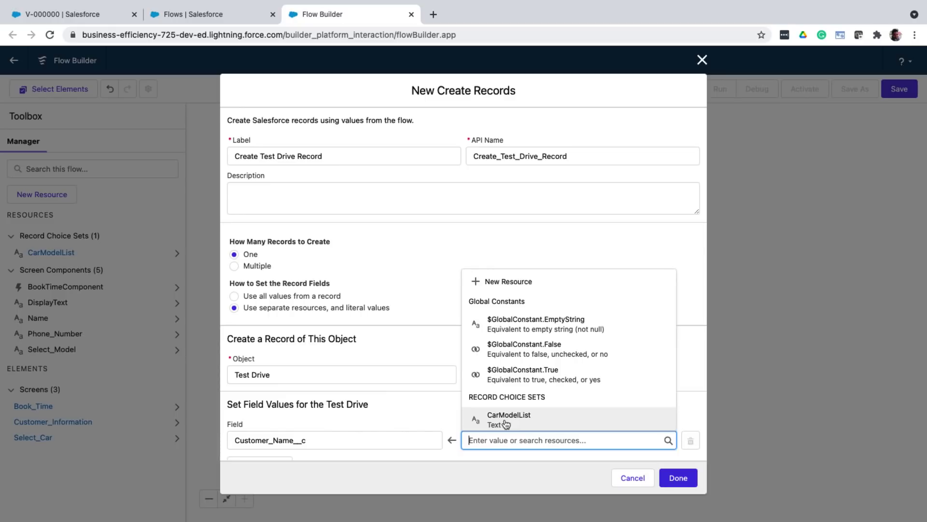
scroll(507, 420, "down", 5)
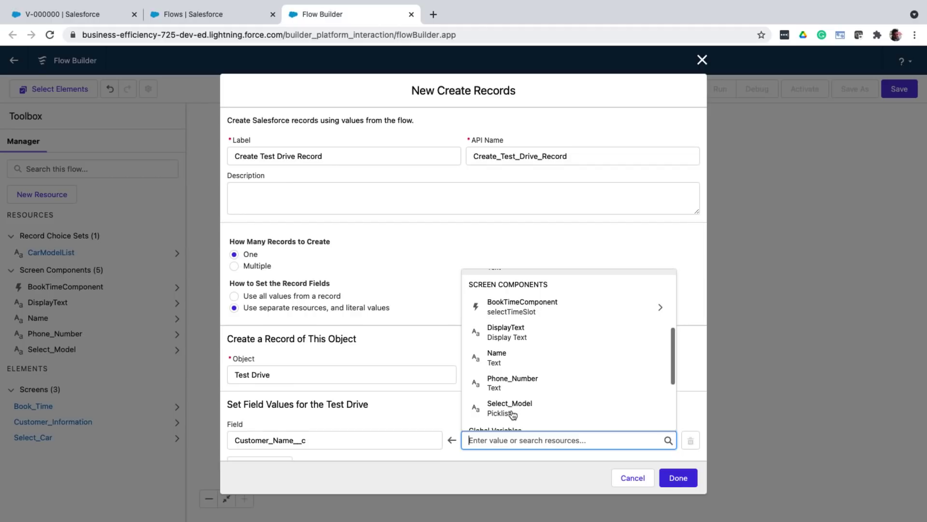
left_click(544, 360)
scroll(476, 385, "down", 2)
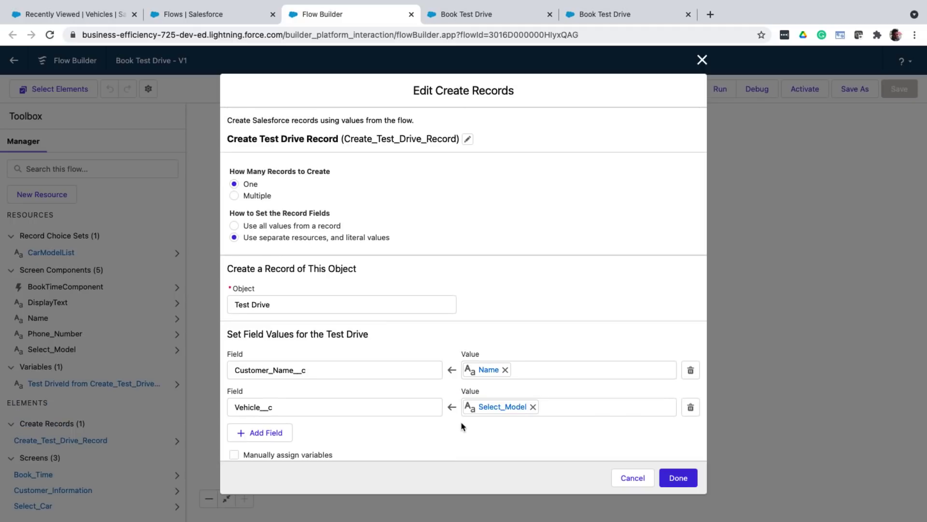
left_click(677, 477)
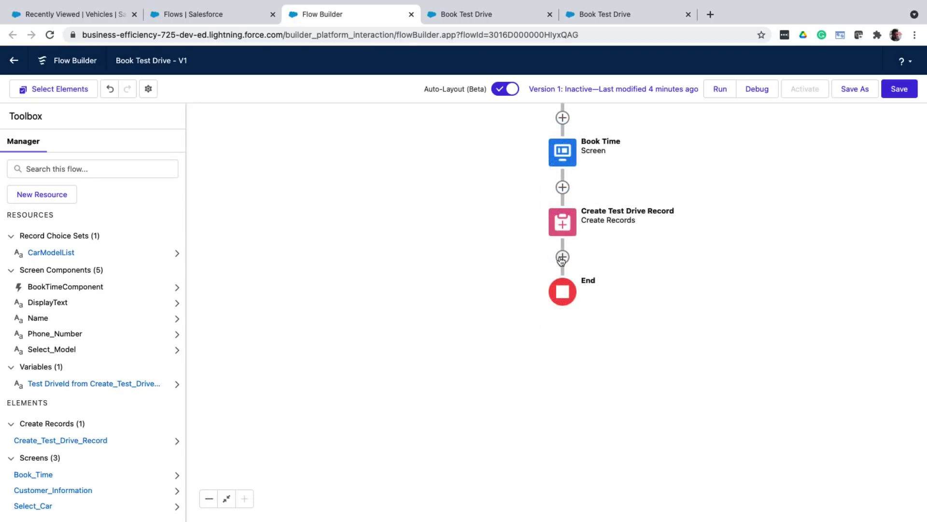
Step: Add a decision labelled Is Slot Booked with an outcome named Booked
left_click(562, 256)
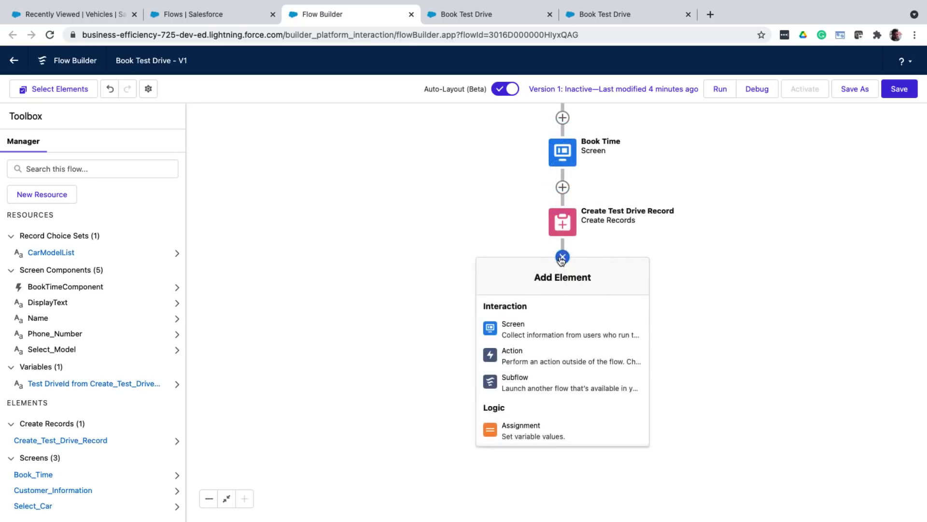
scroll(531, 425, "down", 1)
scroll(531, 437, "down", 2)
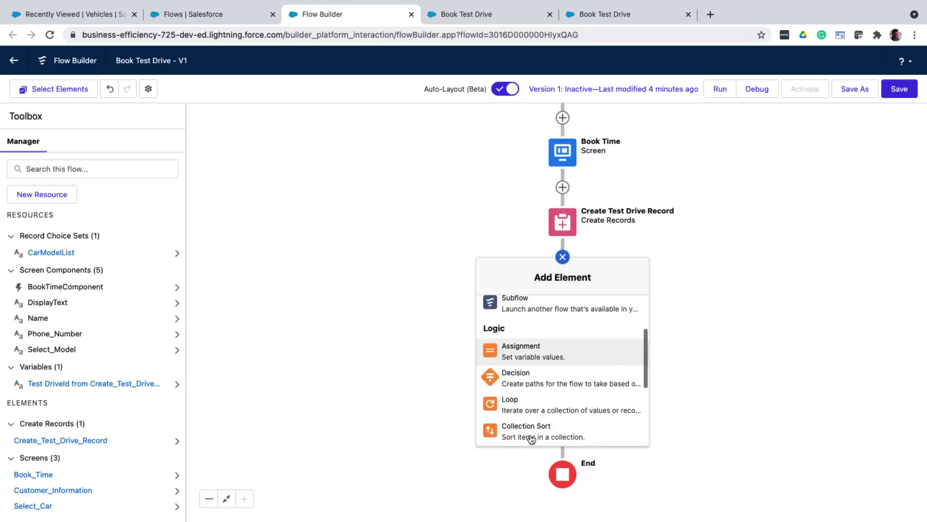
left_click(536, 381)
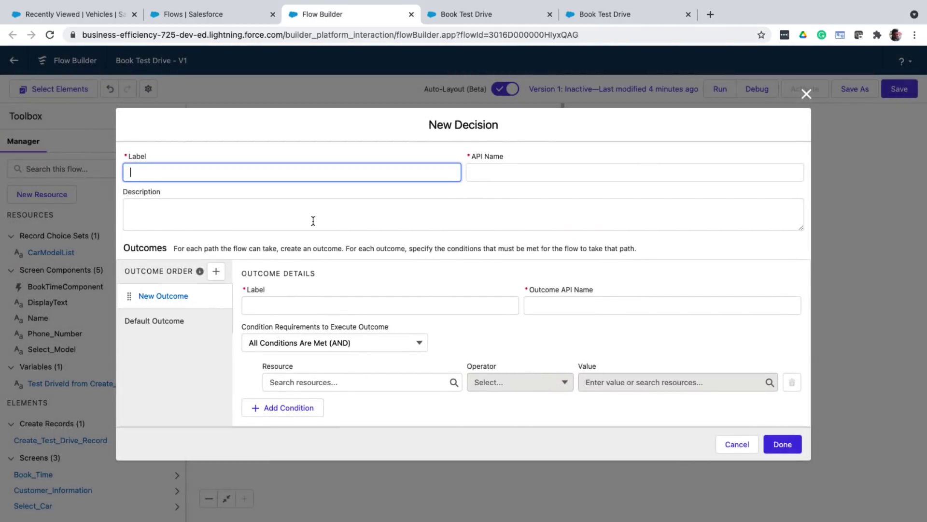
type("Is Slot Booked")
key("Tab")
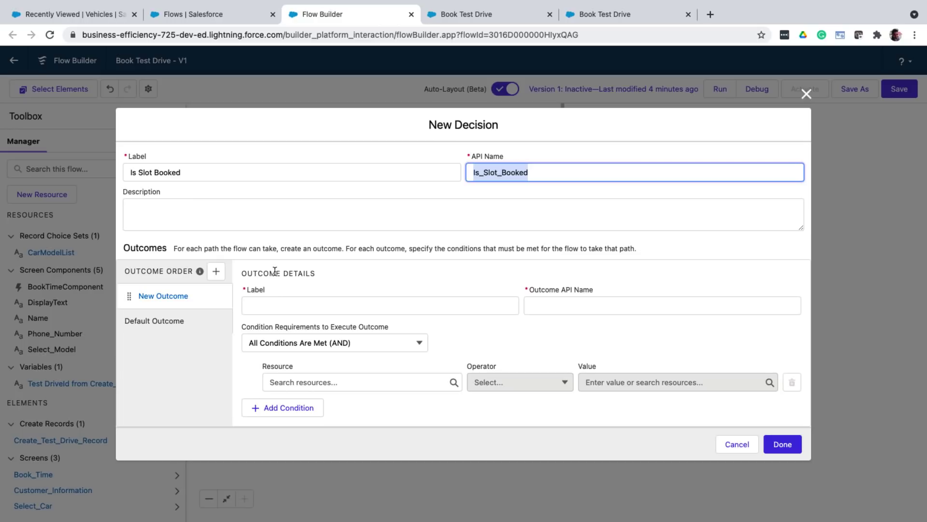
left_click(284, 308)
type("Booke")
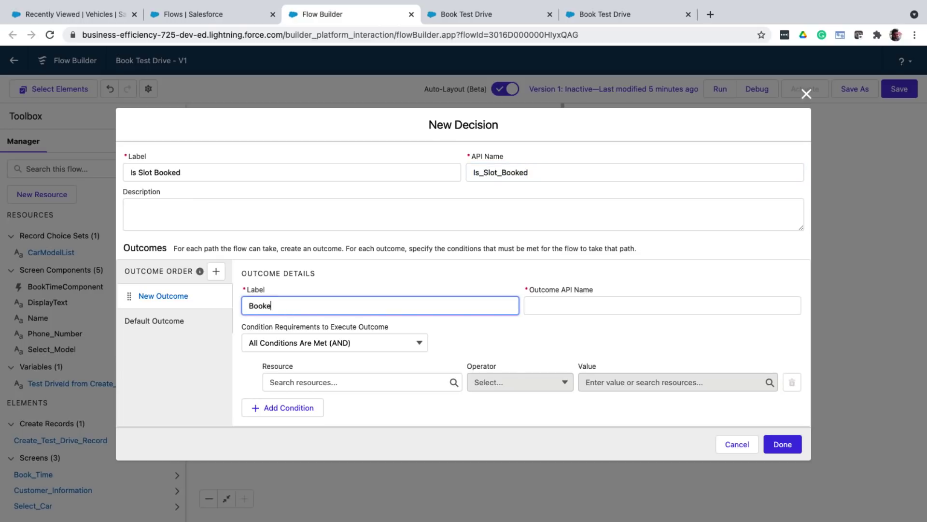
type("d")
key("Tab")
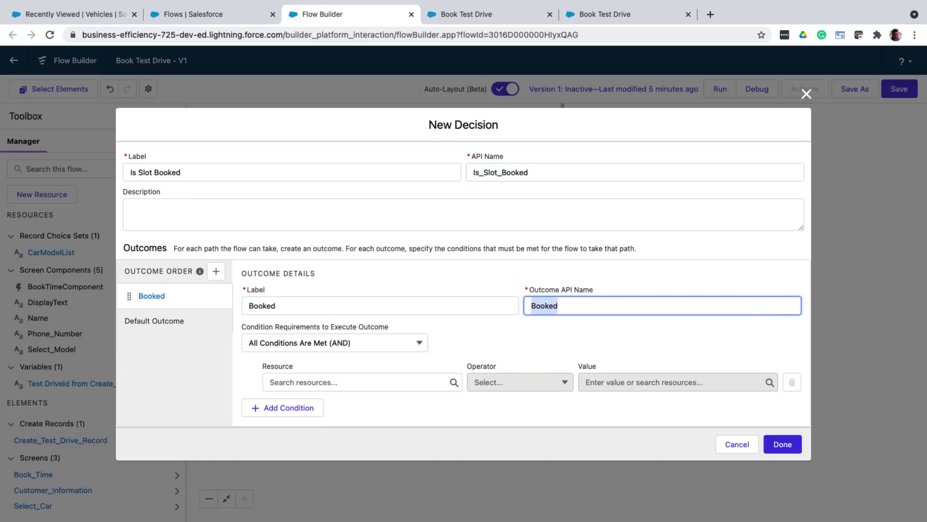
Step: Give Booked the condition Test DriveId Does Not Equal empty string, then save the decision
left_click(298, 385)
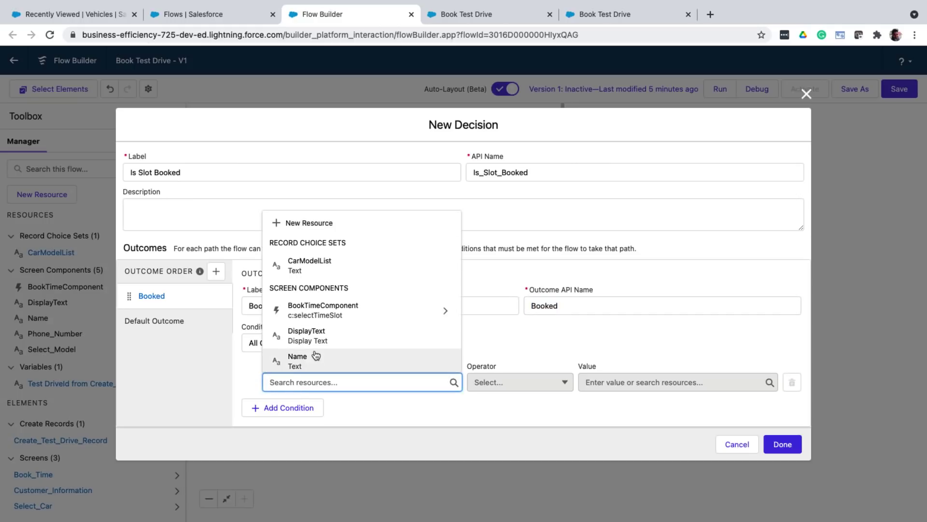
scroll(316, 356, "down", 5)
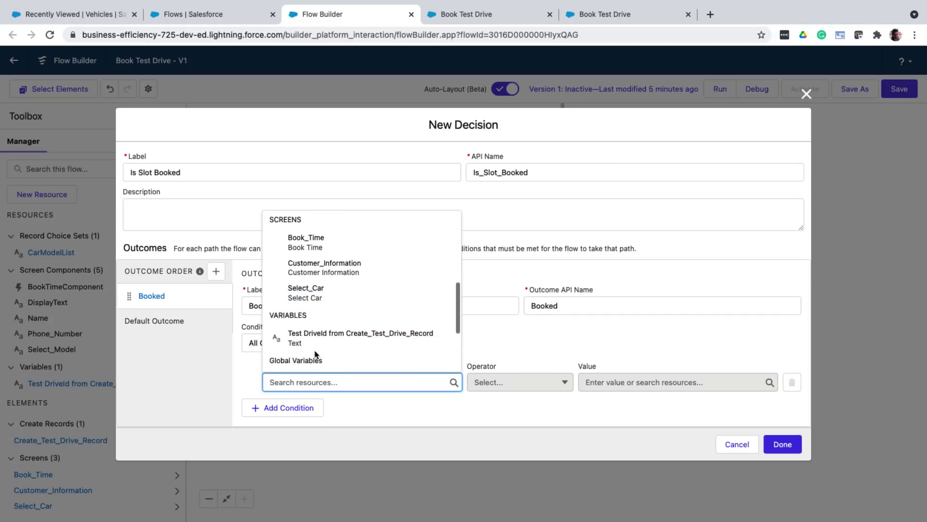
left_click(325, 336)
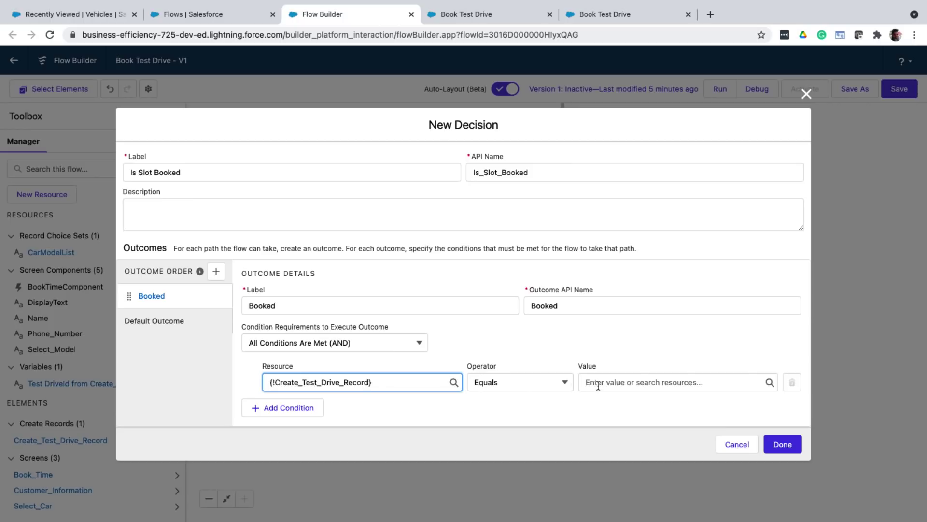
left_click(554, 385)
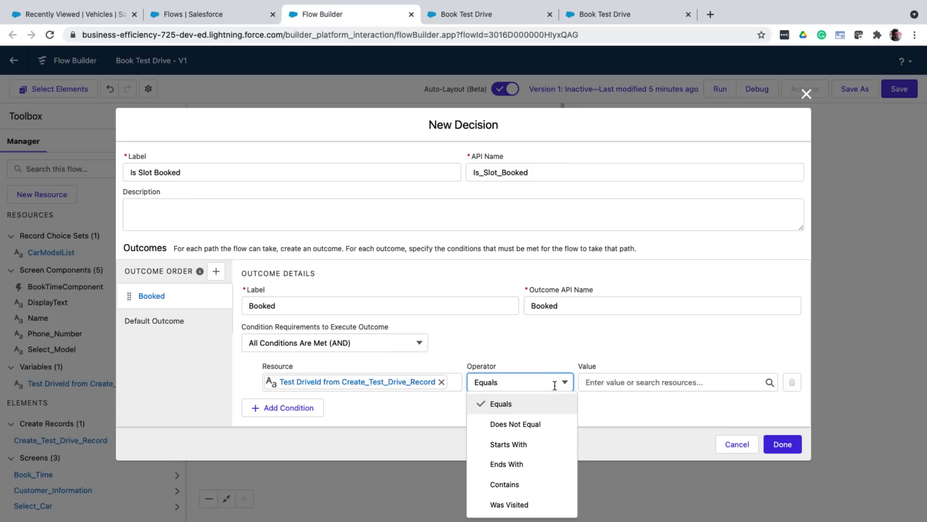
left_click(538, 425)
left_click(603, 385)
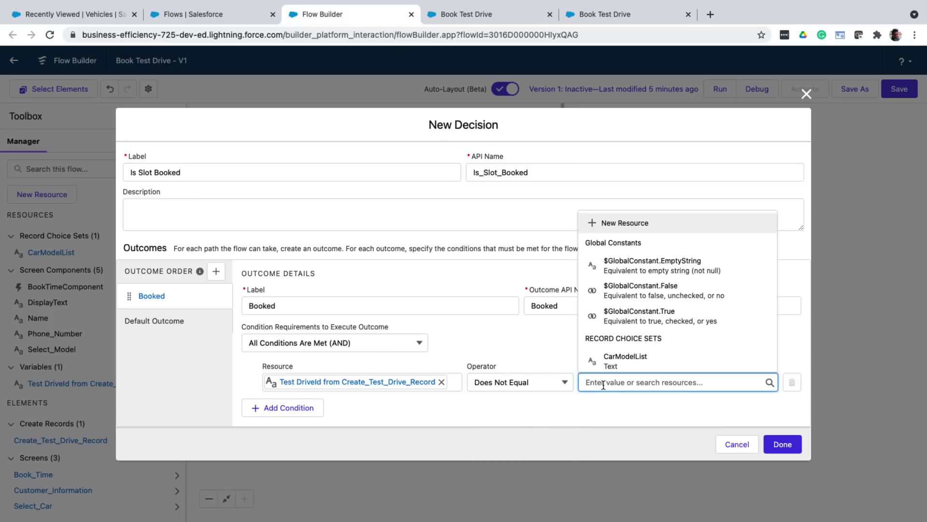
left_click(650, 266)
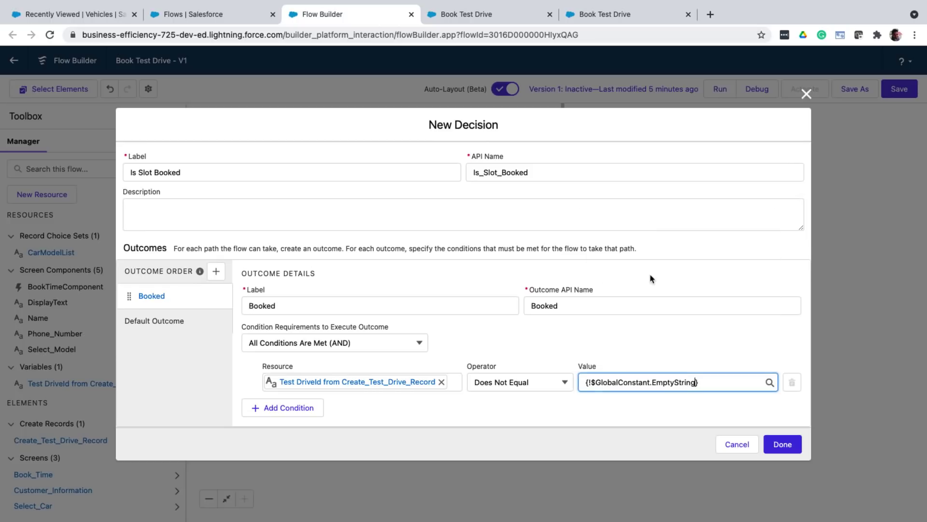
left_click(778, 444)
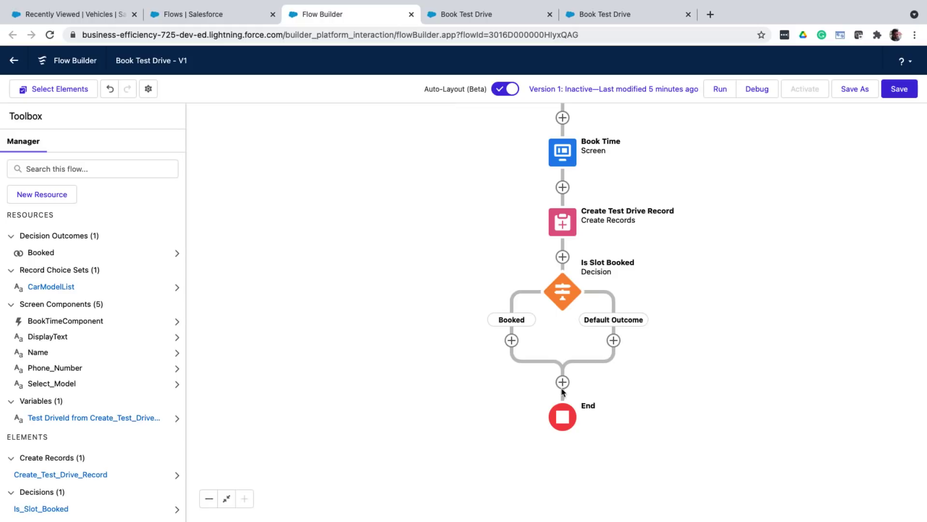
Step: Add a BookedSuccessfully screen on the Booked path with TextBooked text 'Your appointment is booked'
left_click(511, 340)
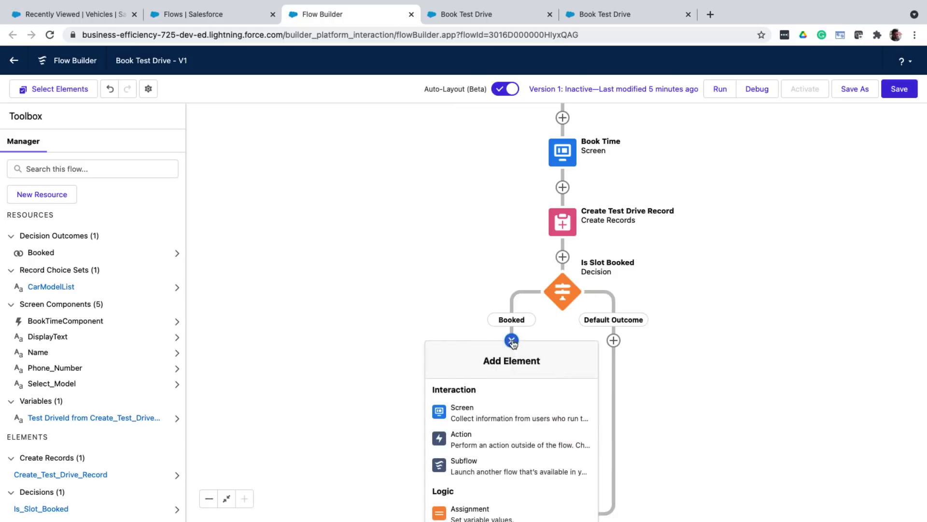
left_click(469, 421)
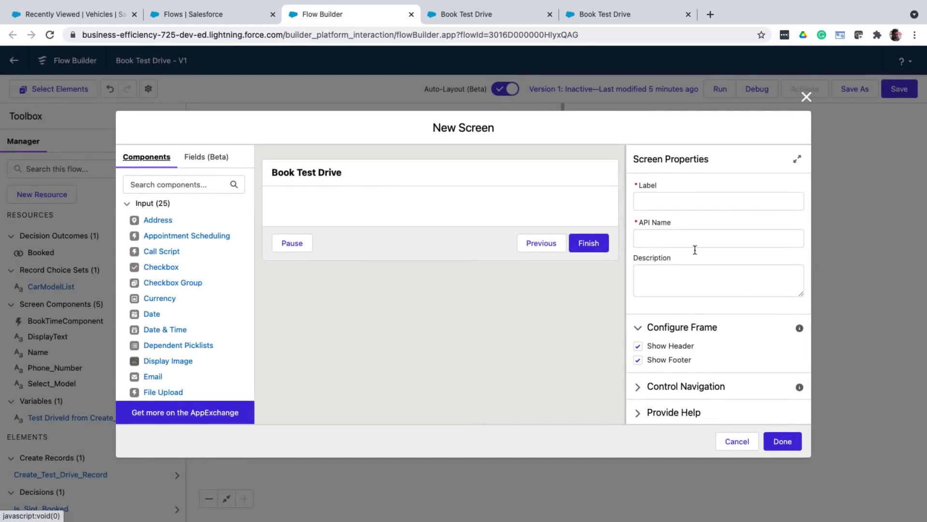
left_click(703, 201)
type("BookedSuccessfully")
key("Tab")
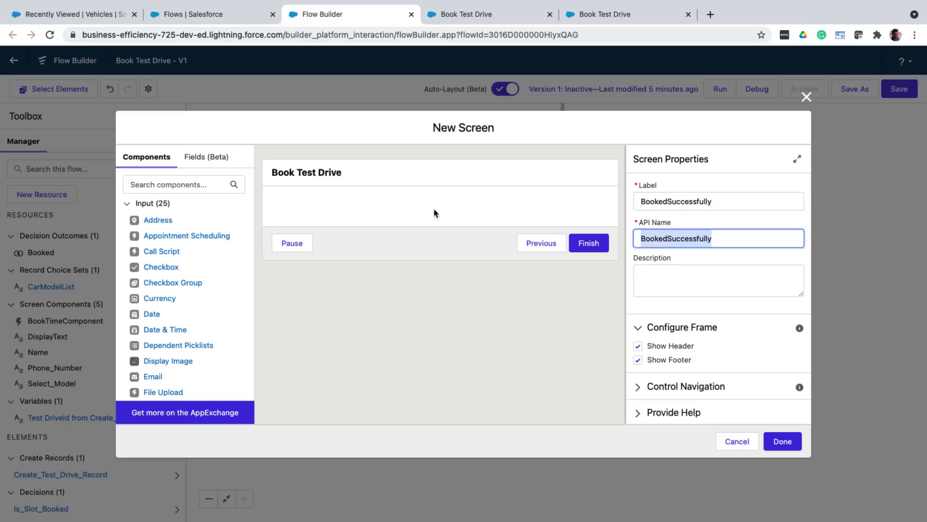
scroll(186, 333, "down", 5)
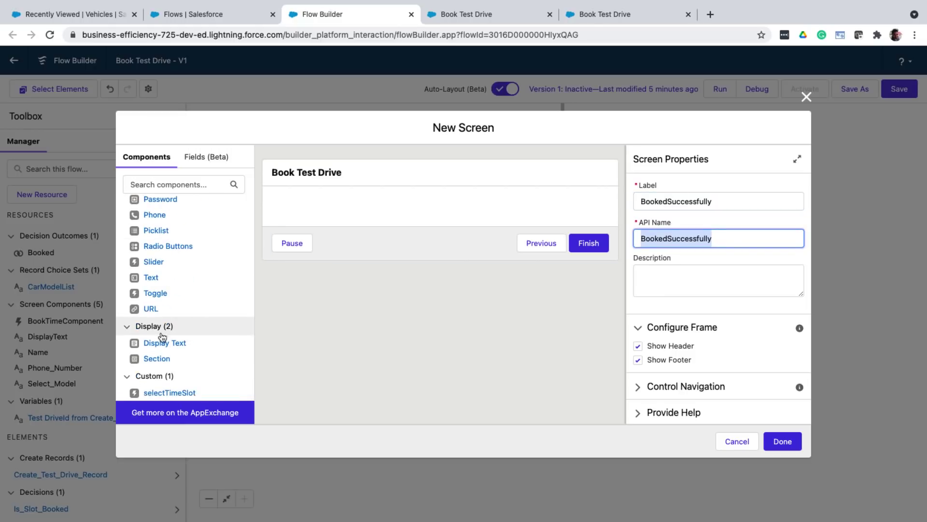
left_click_drag(171, 343, 413, 207)
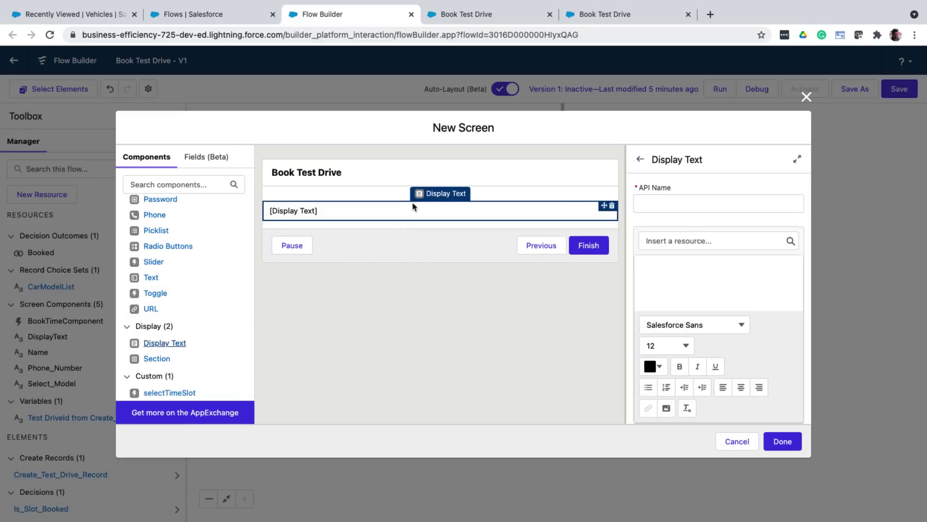
left_click(661, 202)
type("TextBooked")
left_click(691, 268)
type("Your appointment is booked")
left_click(782, 440)
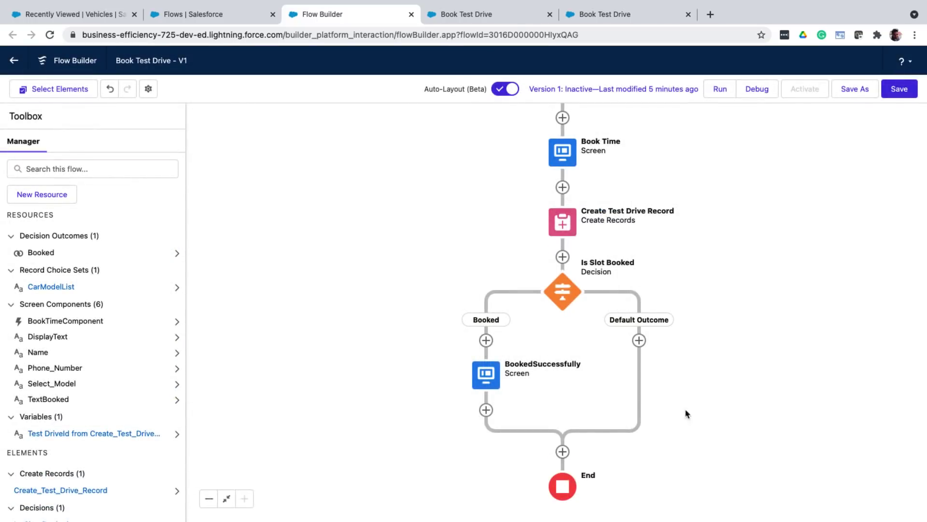
Step: Add the Error screen with the not-booked message on the Default Outcome path
left_click(639, 340)
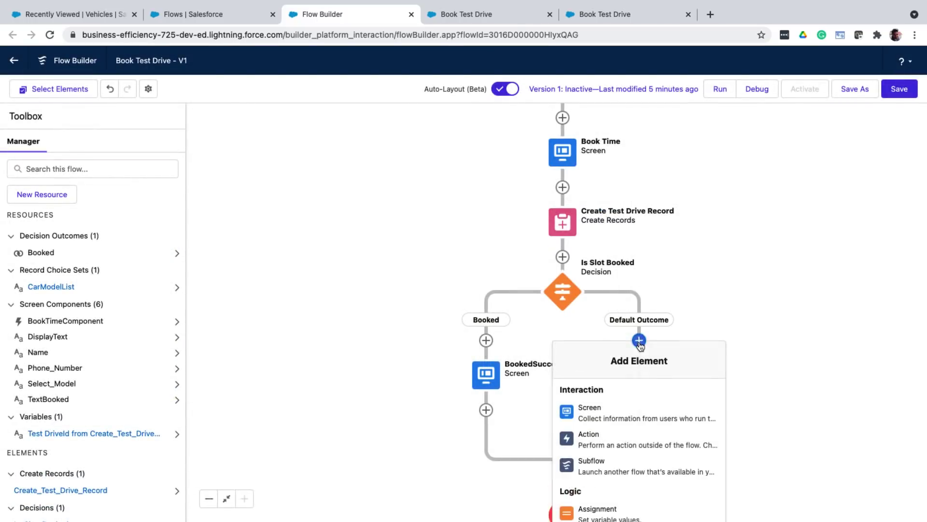
left_click(591, 413)
left_click(653, 203)
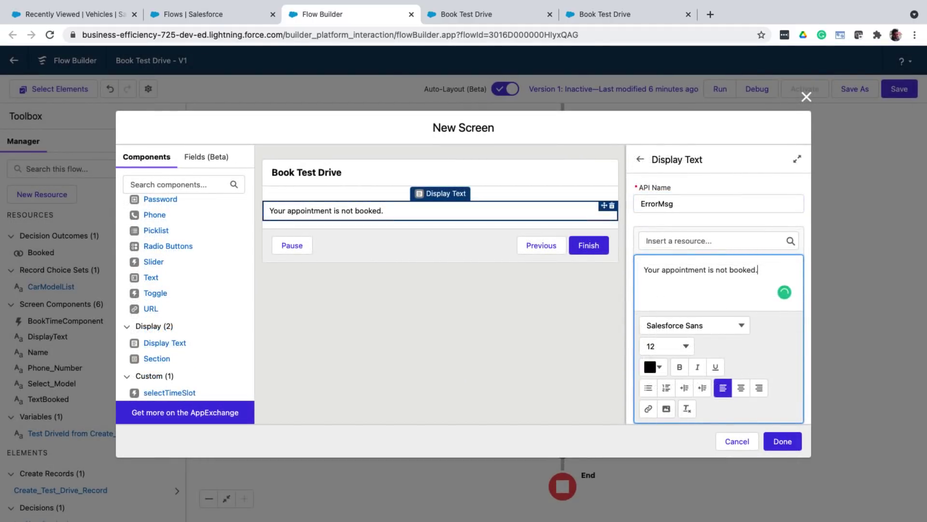
left_click(782, 441)
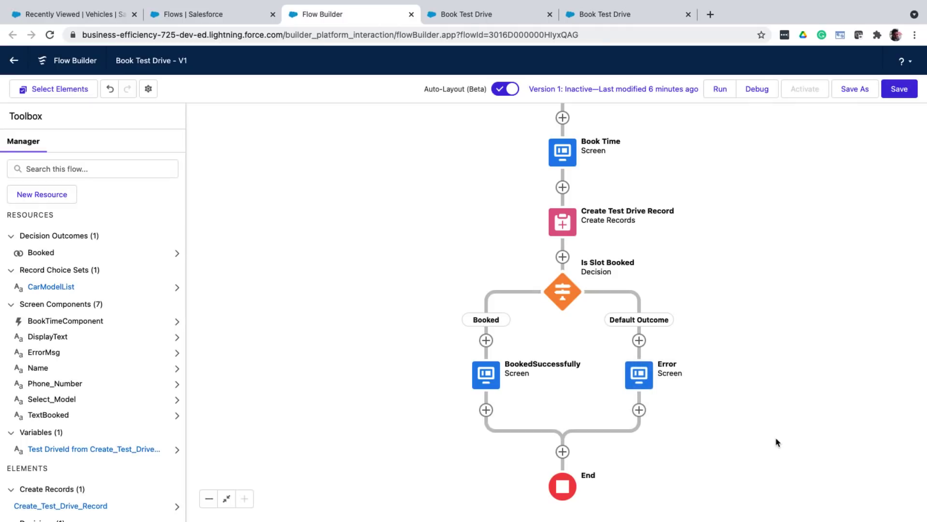
Step: Save the flow, then fill in the tester's name and phone number on the information form
left_click(894, 92)
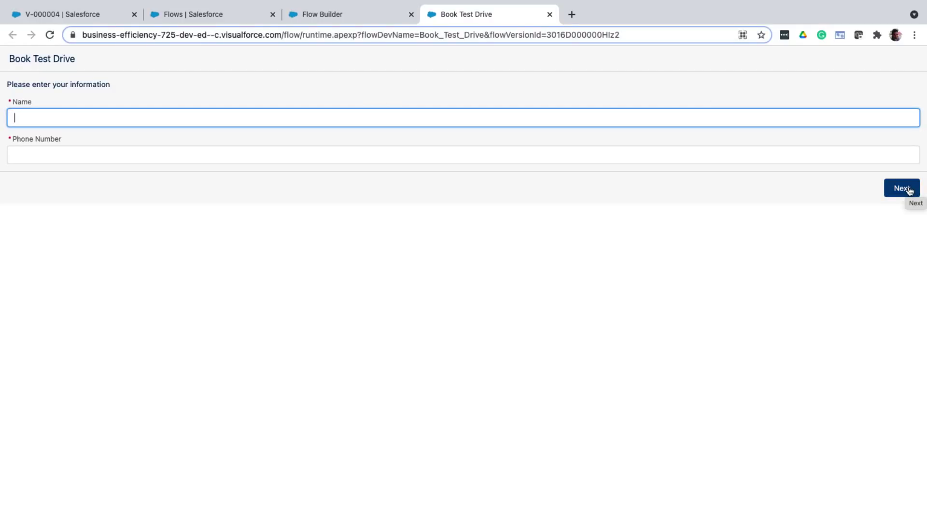
left_click(909, 191)
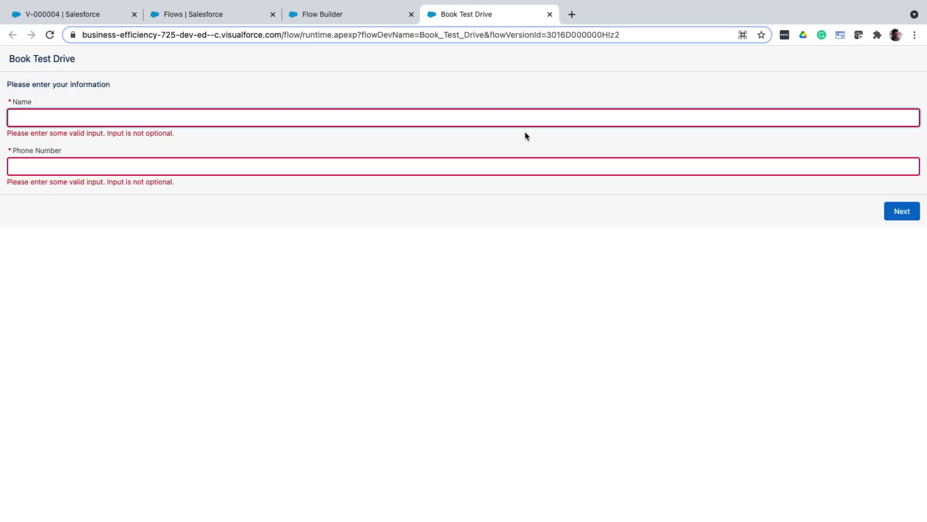
type("Aditya")
key("Tab")
type("1234567890")
left_click(678, 213)
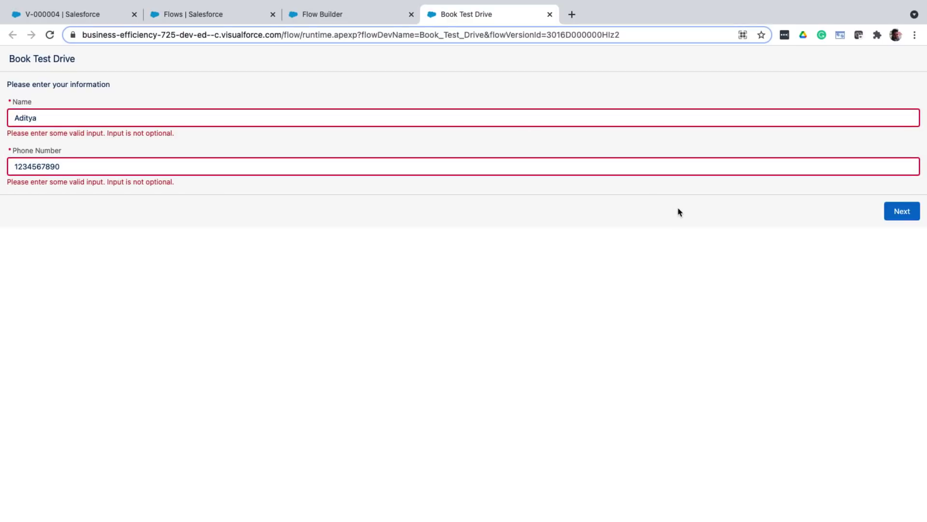
Step: Choose Model Three and book the Wed 7, 4:00 - 4:30 pm test drive slot
left_click(907, 212)
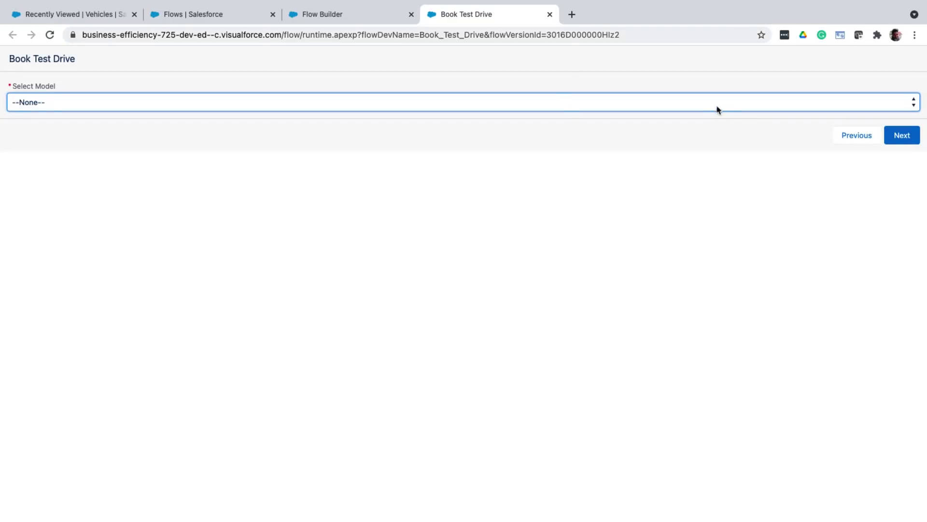
left_click(717, 108)
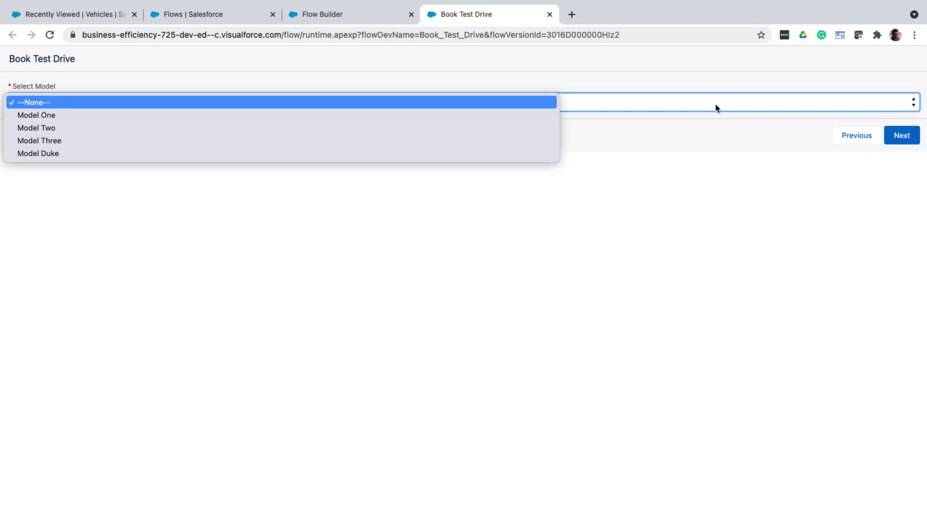
left_click(348, 141)
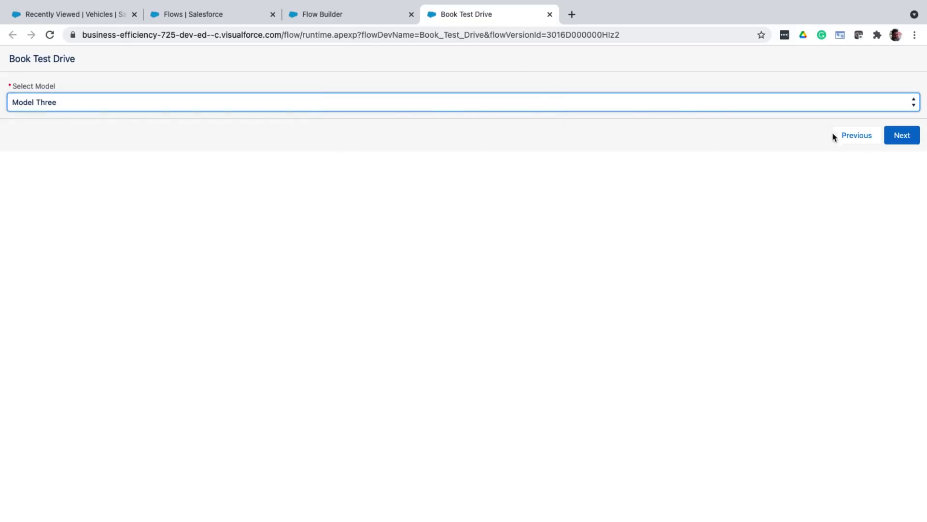
left_click(894, 137)
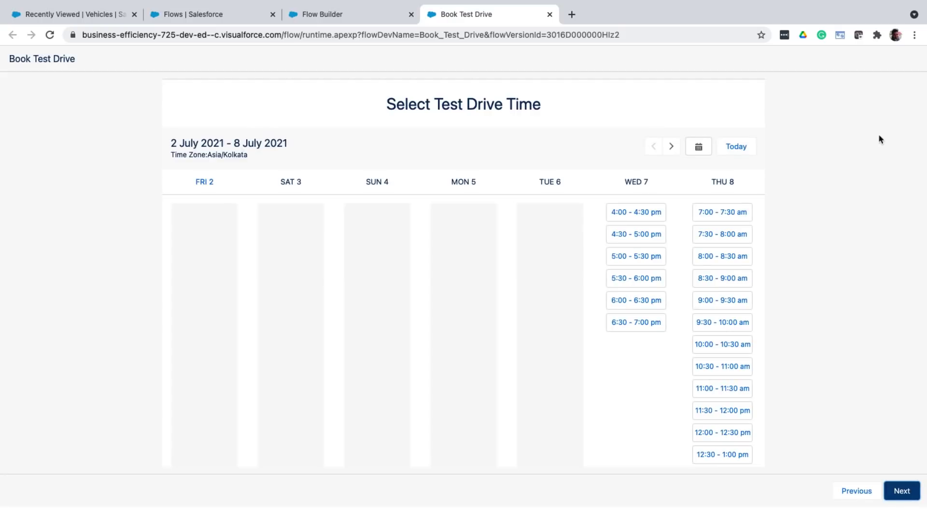
left_click(652, 216)
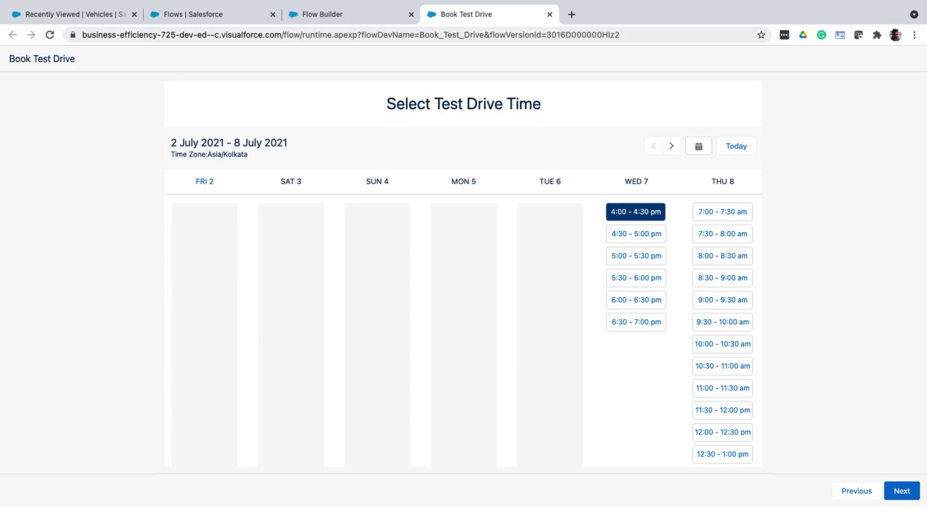
left_click(910, 486)
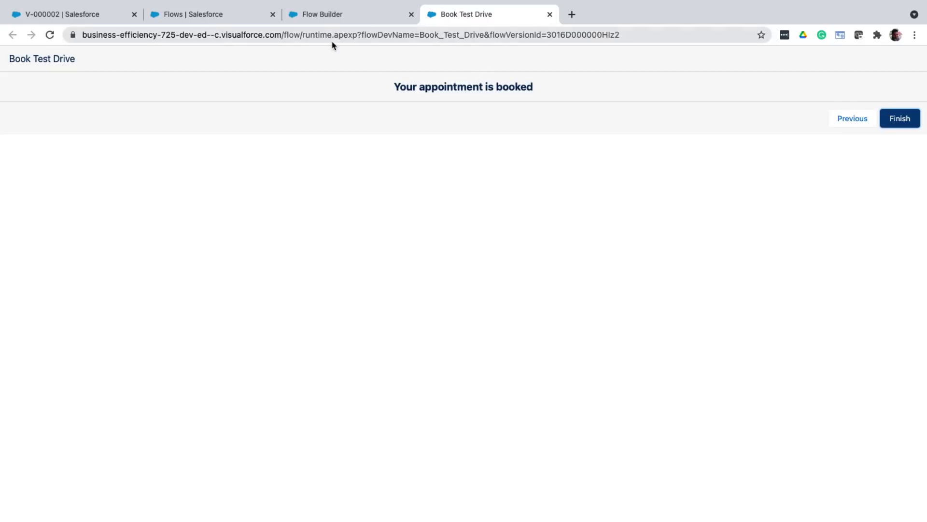
Step: Reload vehicle V-000002, check its related Test Drives and open TD-0004
left_click(75, 13)
left_click(48, 36)
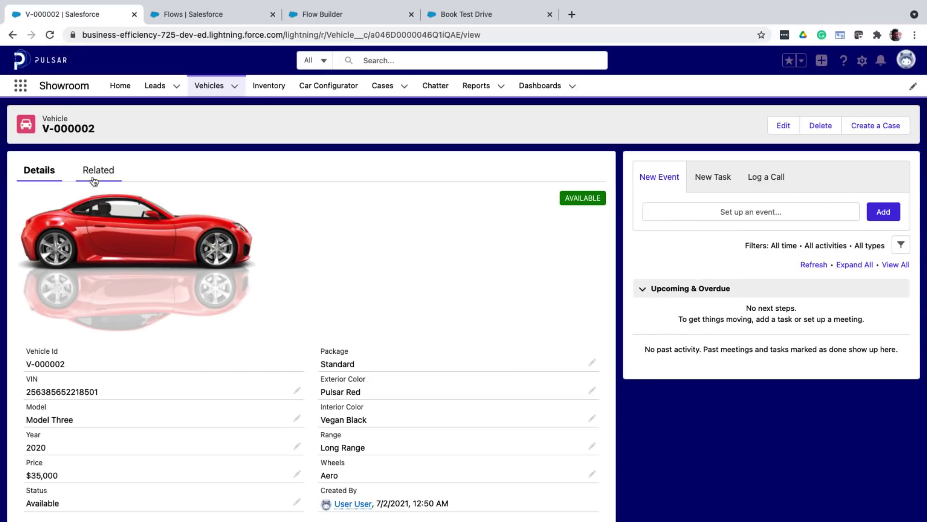
left_click(95, 171)
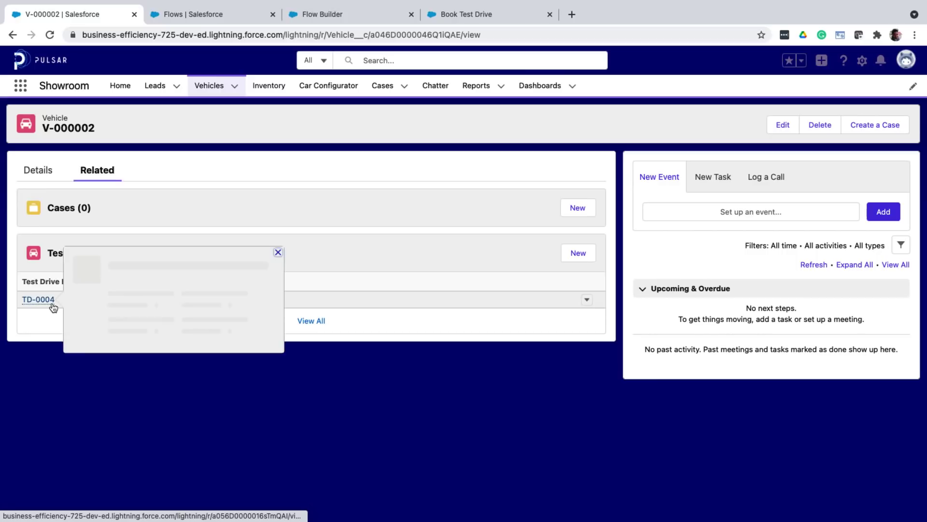
left_click(52, 305)
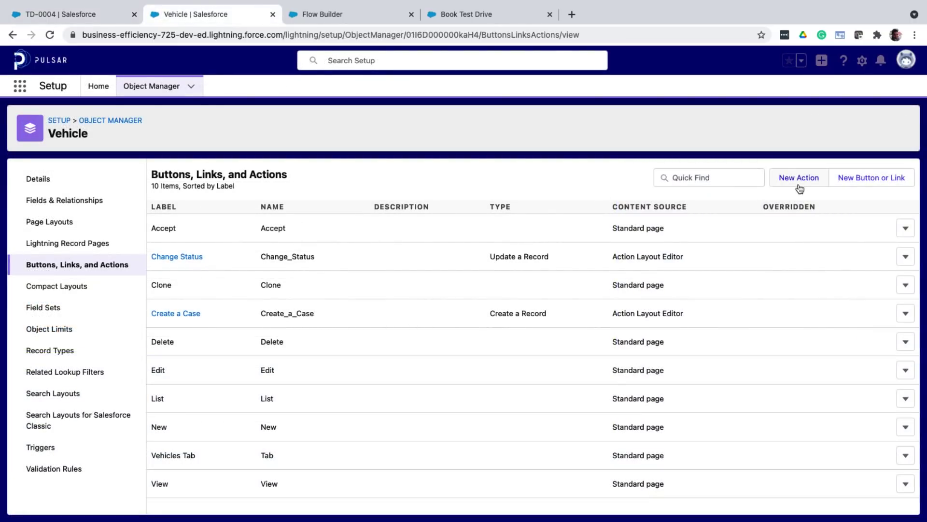
Step: Create a Flow-type 'Book Test Drive' action on Vehicle and run it from V-000002's actions menu
left_click(796, 186)
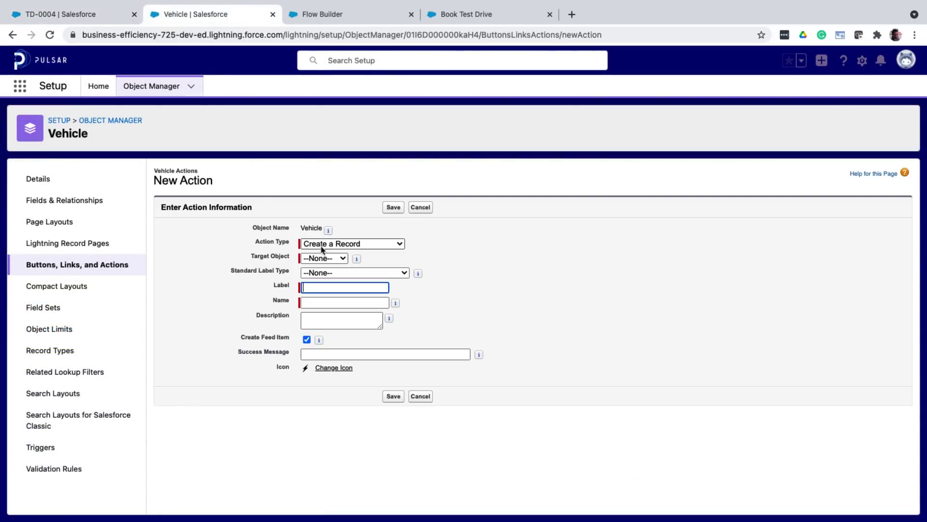
left_click(338, 244)
left_click(319, 332)
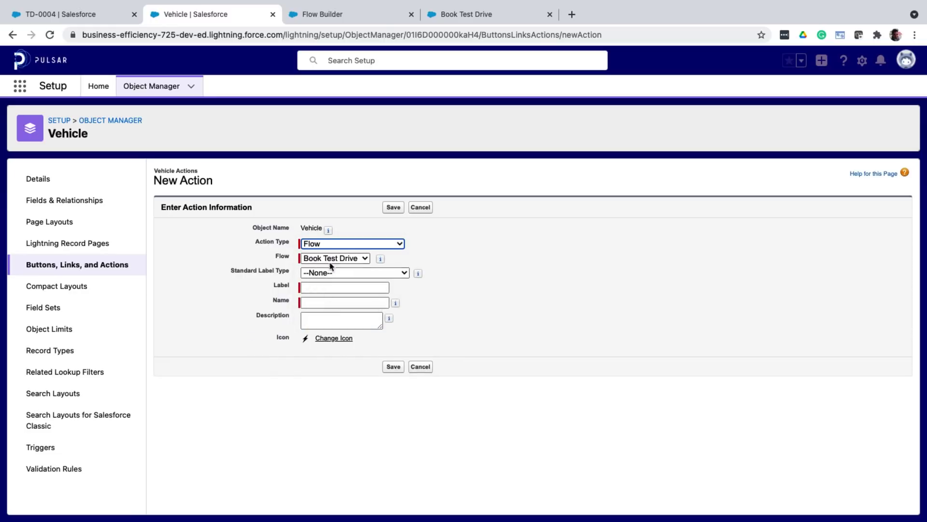
left_click(344, 288)
type("Book Test Drive")
key("Tab")
left_click(394, 368)
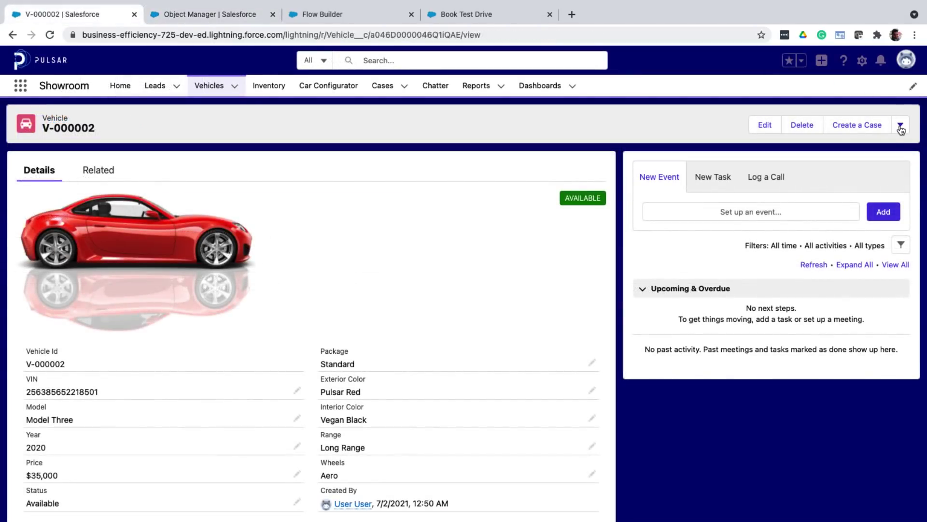
left_click(900, 126)
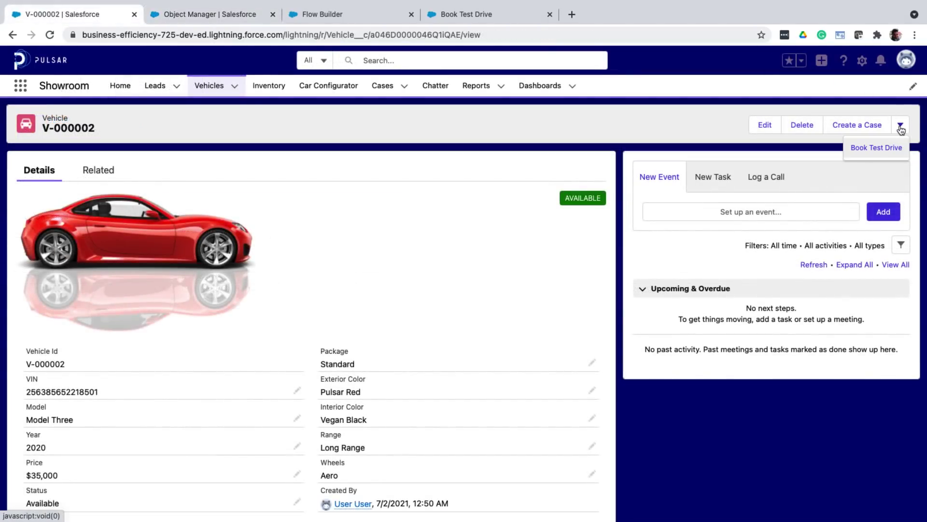
left_click(875, 153)
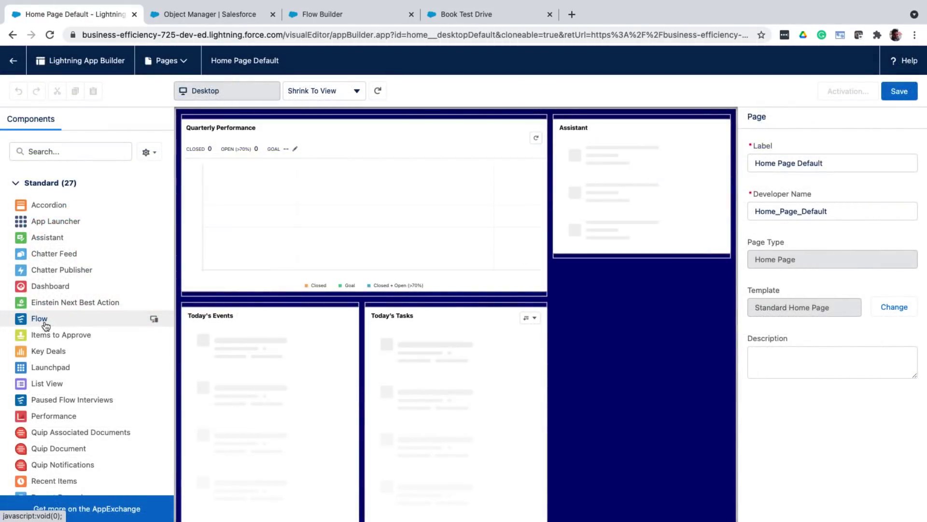
Step: Place the Flow component above Assistant on Home Page Default, save, and exit the editor
left_click_drag(41, 323, 641, 122)
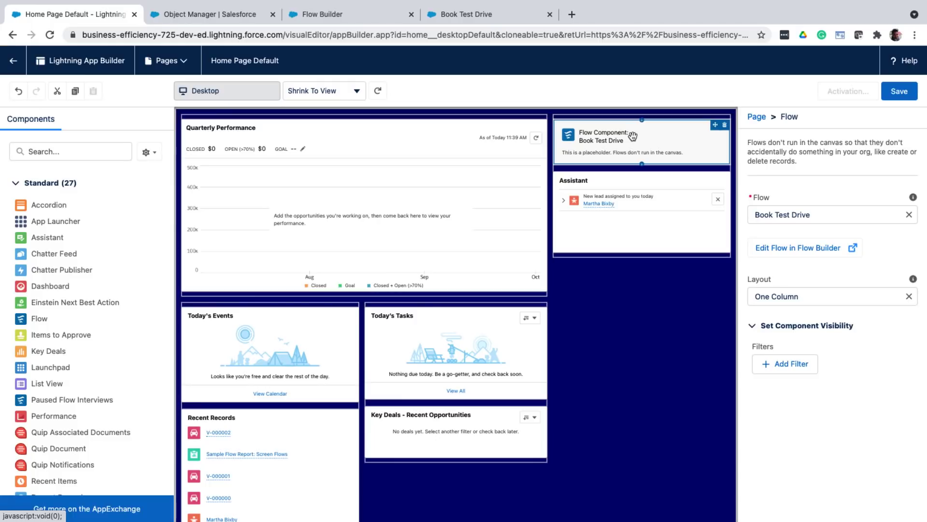
left_click(899, 91)
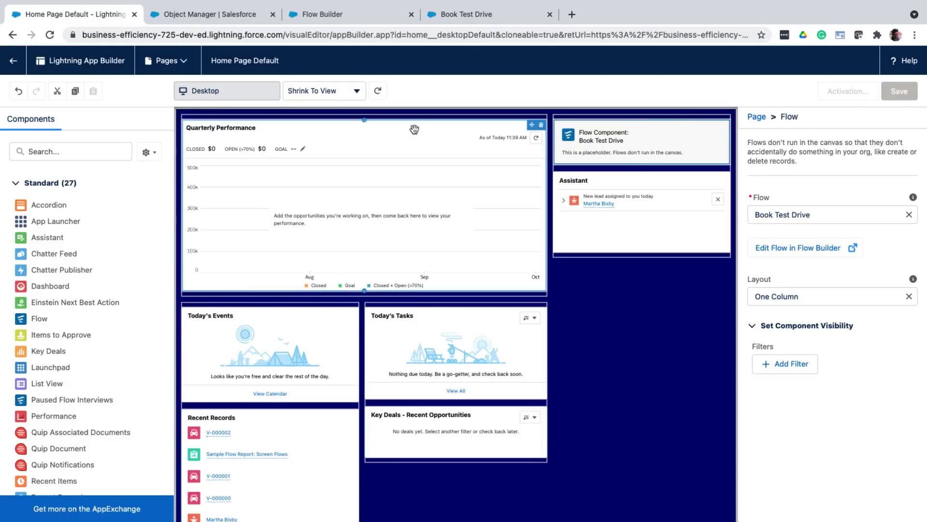
left_click(14, 61)
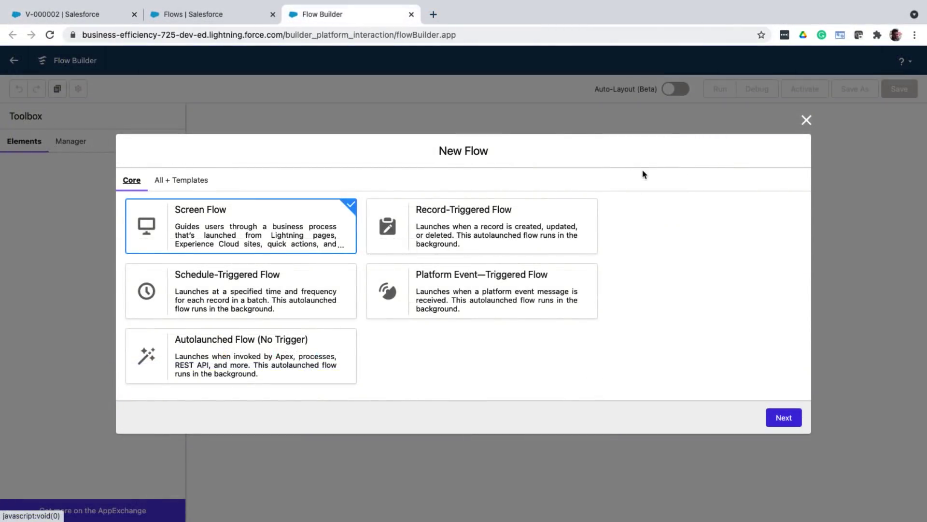
Step: Start a new auto-layout record-triggered flow
left_click(523, 219)
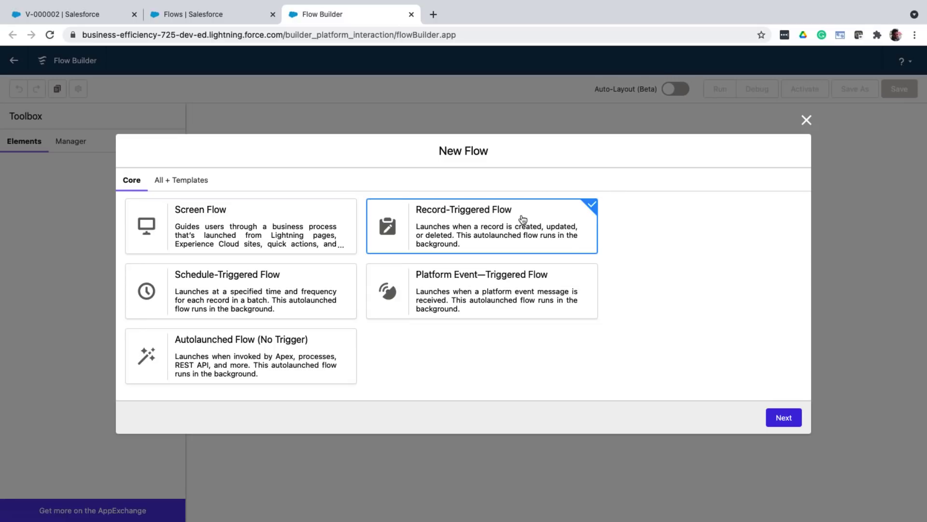
left_click(788, 416)
left_click(603, 340)
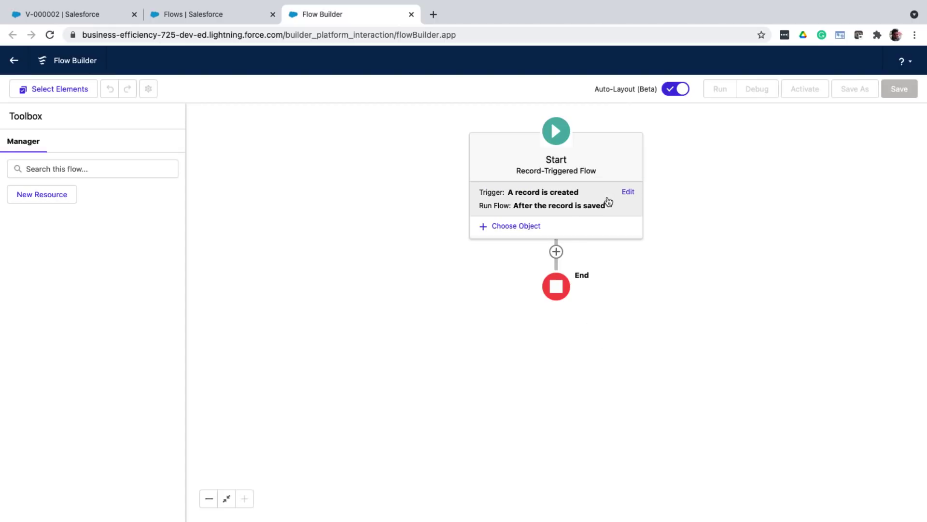
Step: Trigger it on Vehicle records created or updated, with no entry conditions
left_click(628, 191)
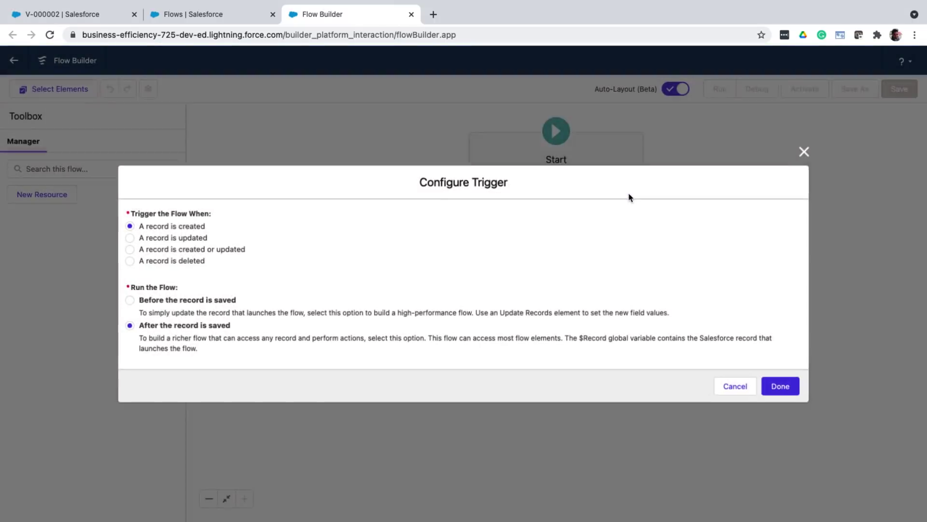
left_click(201, 251)
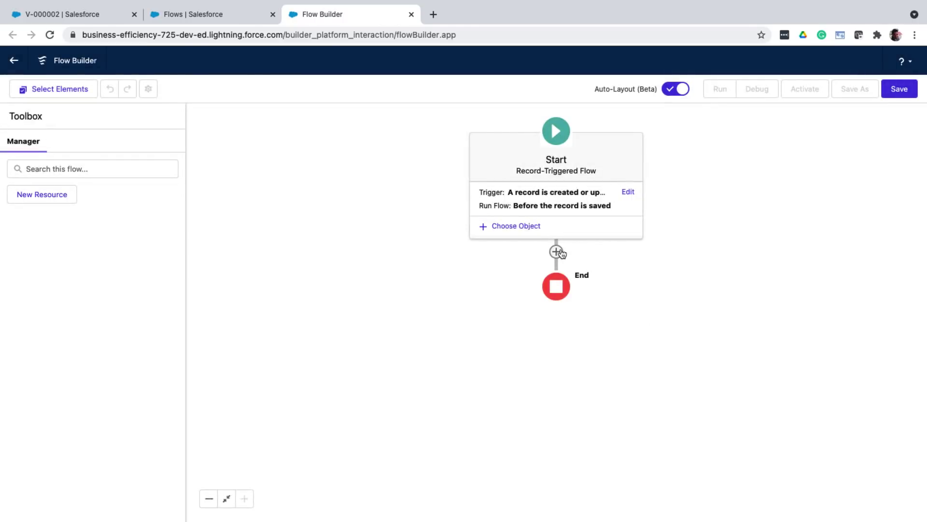
left_click(526, 230)
type("vehicle")
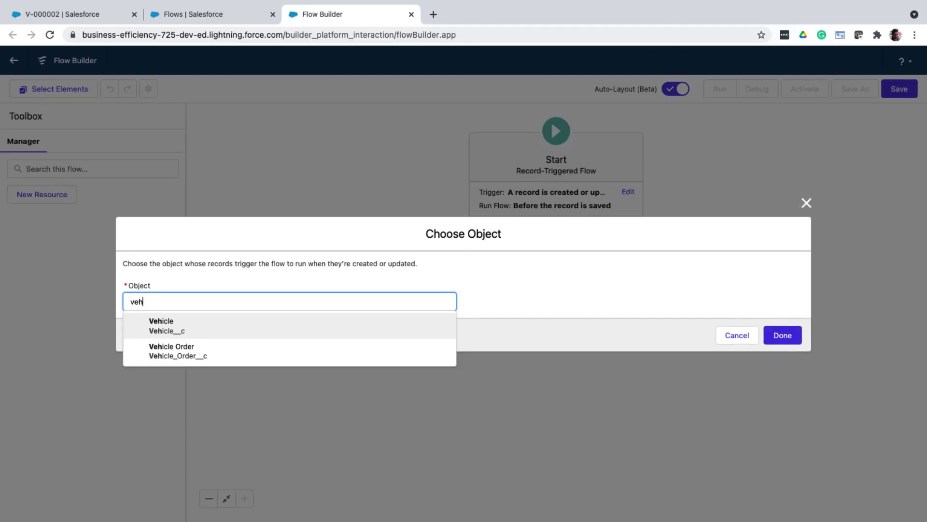
left_click(315, 324)
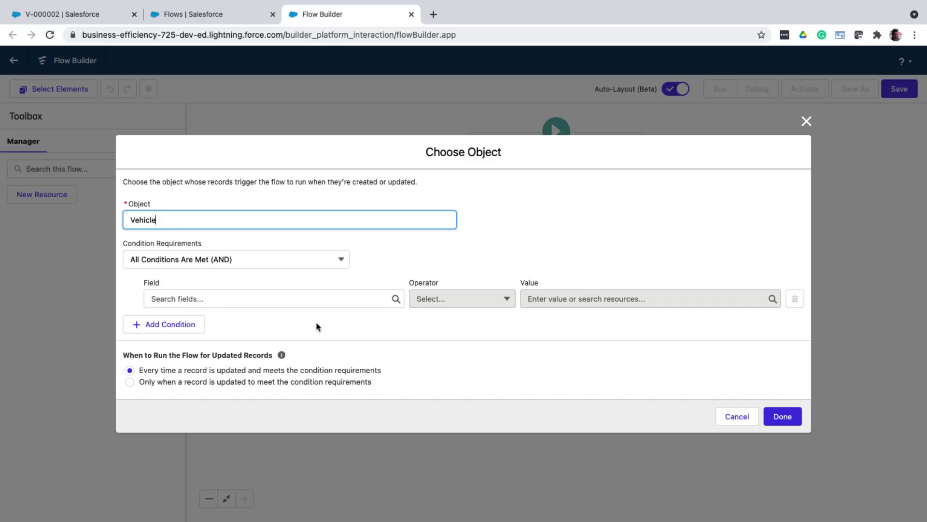
left_click(339, 259)
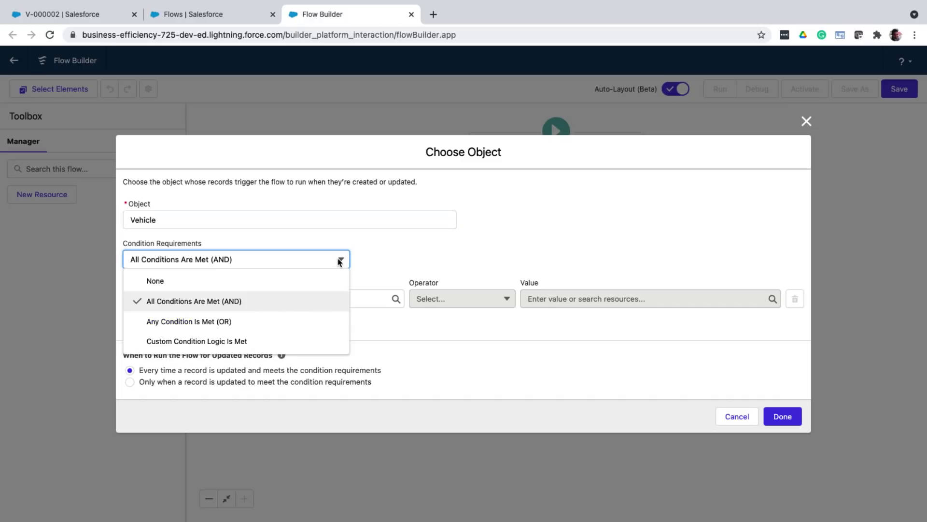
left_click(322, 283)
left_click(781, 355)
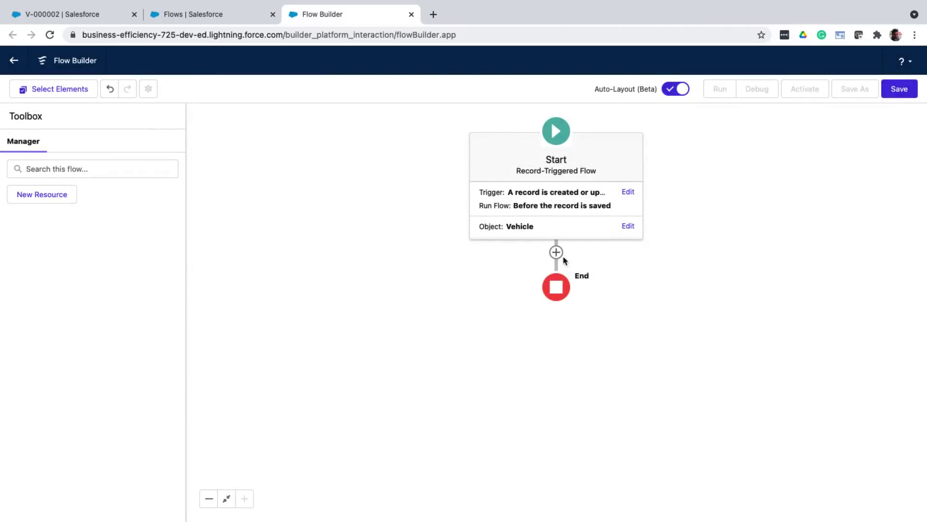
Step: Add a decision named Amount Decision with a first outcome labelled 'Less than 10000'
left_click(557, 252)
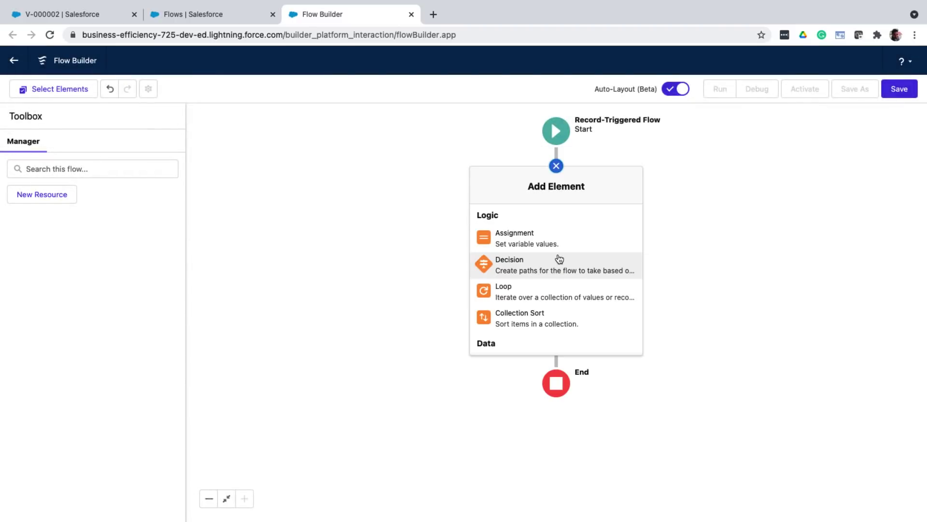
left_click(555, 266)
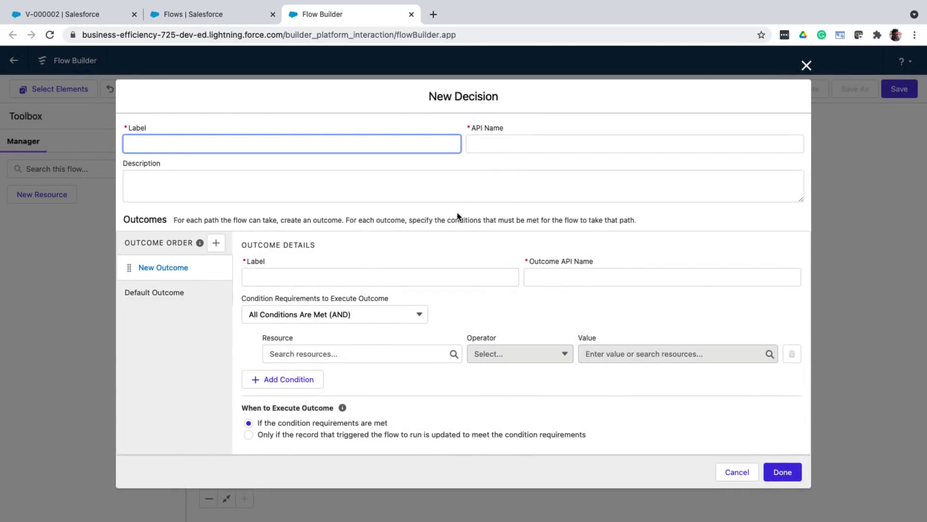
type("Amount Decision")
key("Tab")
left_click(380, 279)
type("Less than 10000")
left_click(615, 293)
Step: Give that outcome the condition Price less than 10000, add a second outcome, and finish
left_click(395, 349)
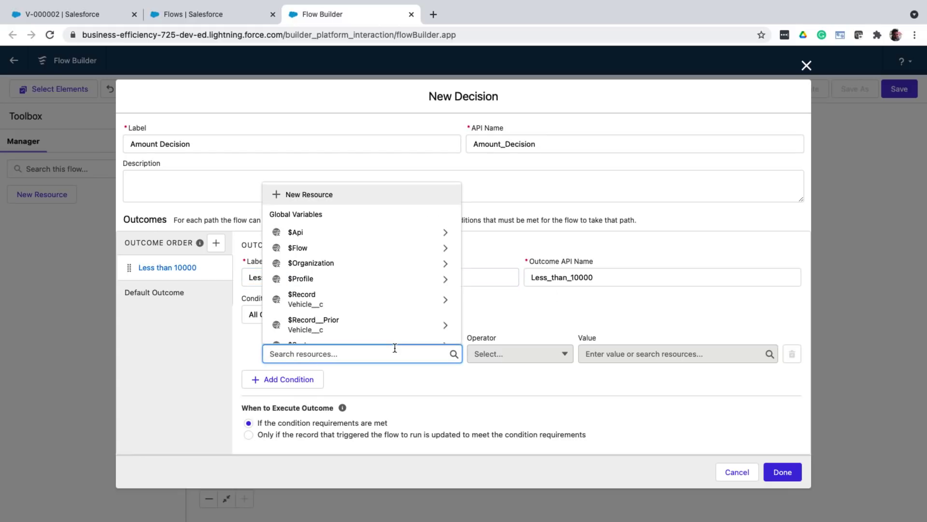
left_click(382, 311)
scroll(371, 269, "down", 5)
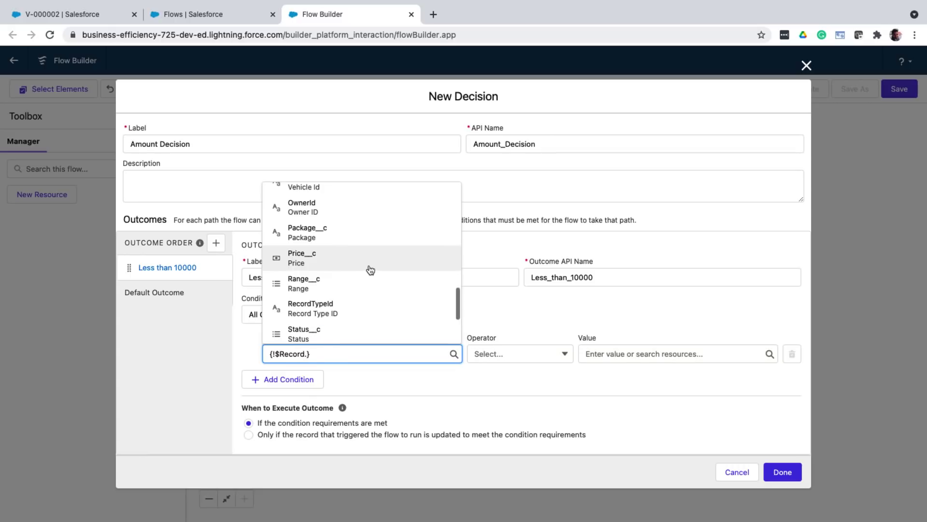
left_click(370, 269)
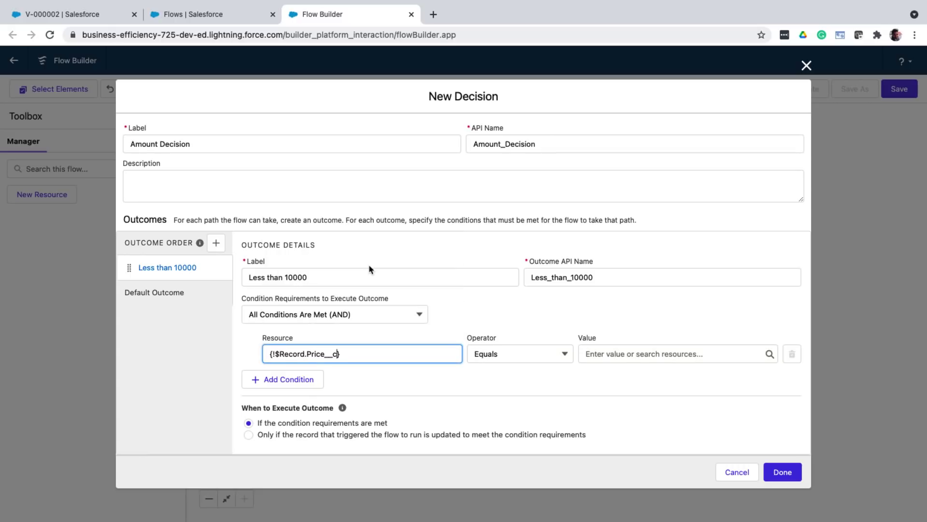
left_click(528, 355)
left_click(523, 256)
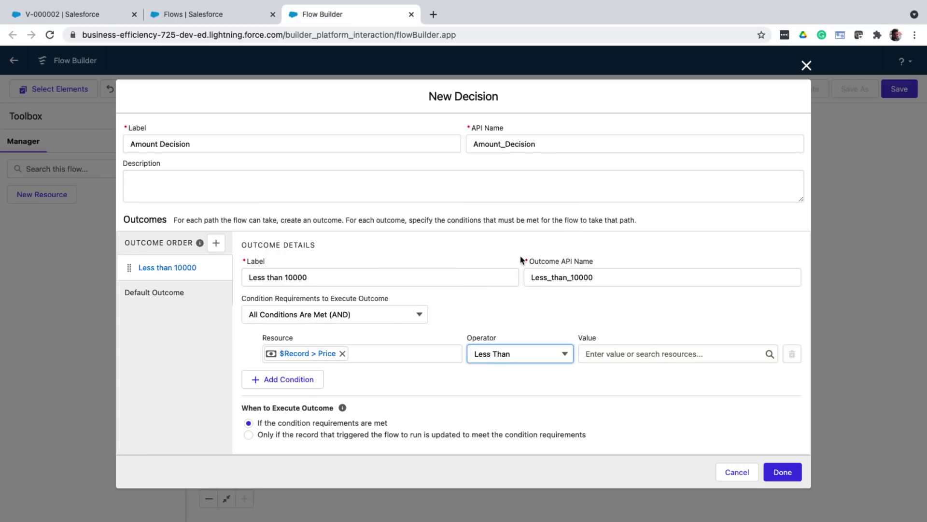
left_click(602, 353)
type("10000")
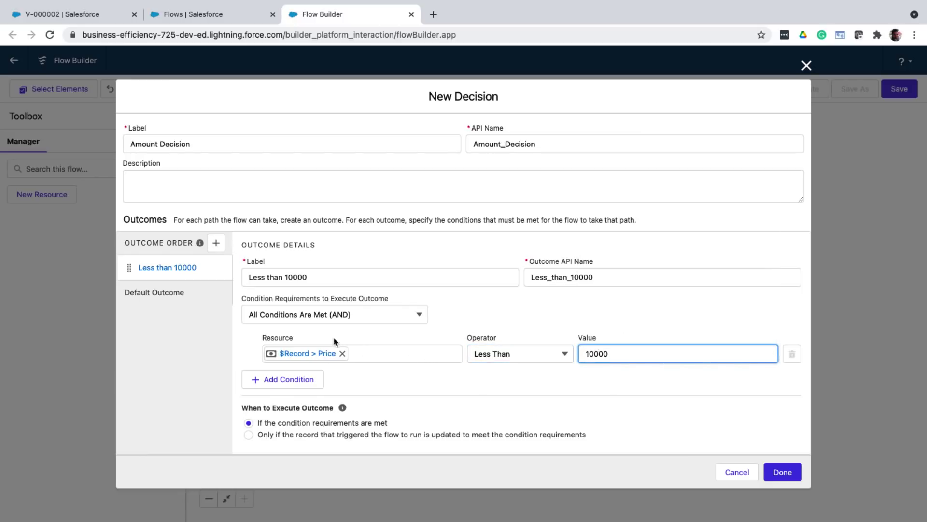
left_click(182, 311)
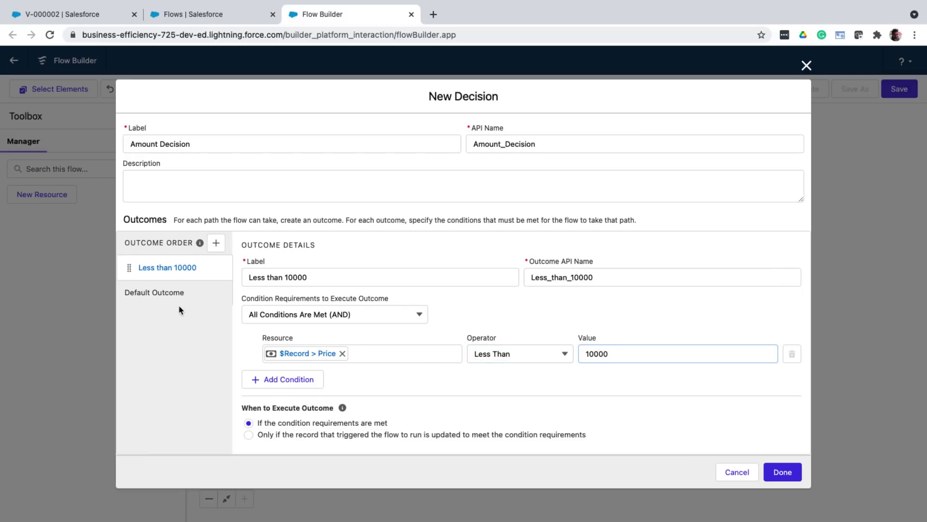
left_click(216, 243)
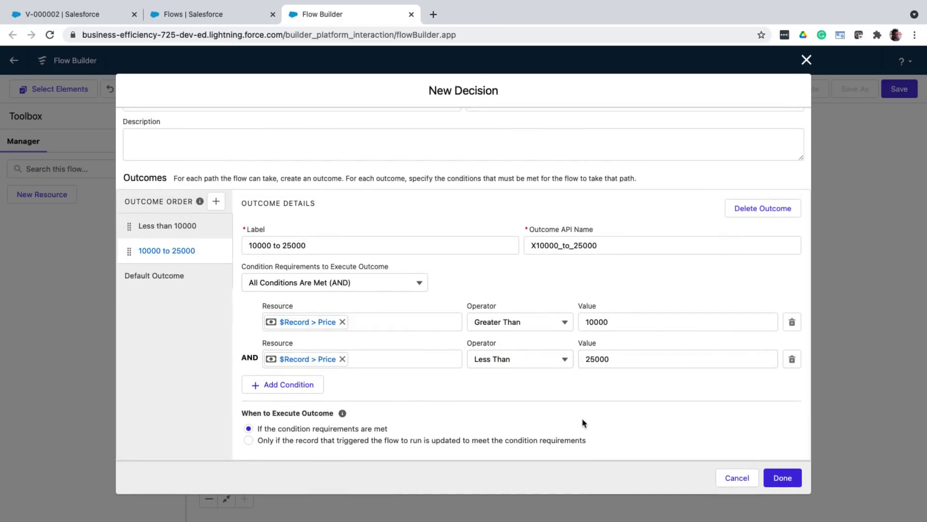
left_click(781, 477)
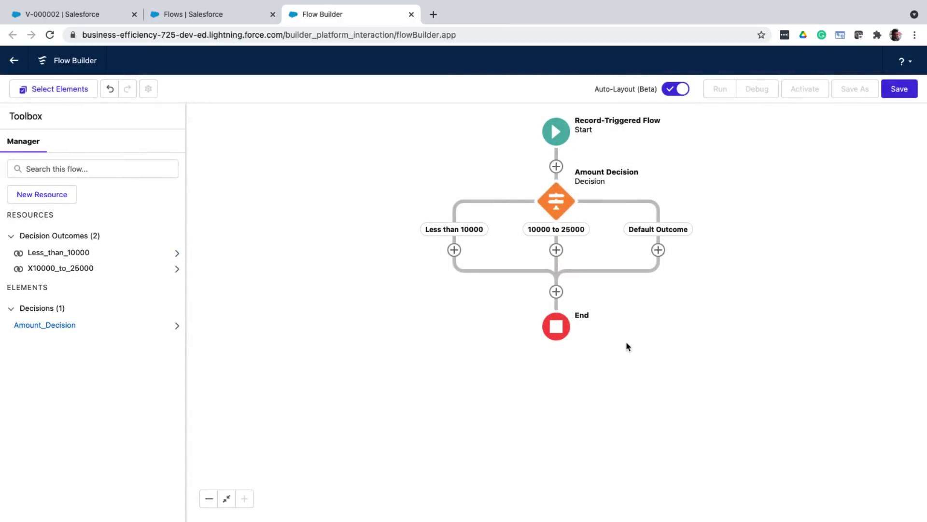
Step: Add the 'Assign Short Range' assignment setting $Record Range to Short_Range on the Less than 10000 path
left_click(454, 250)
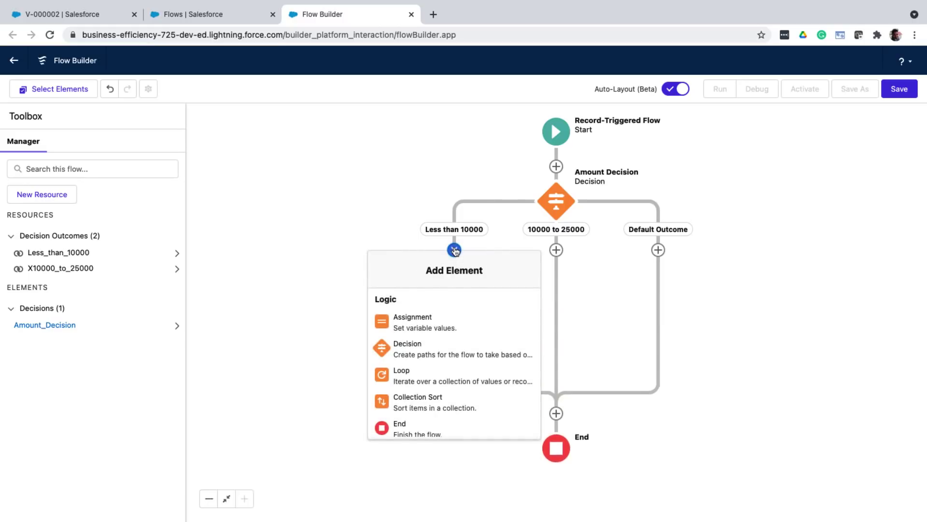
left_click(436, 320)
type("Assign Short Range")
key("Tab")
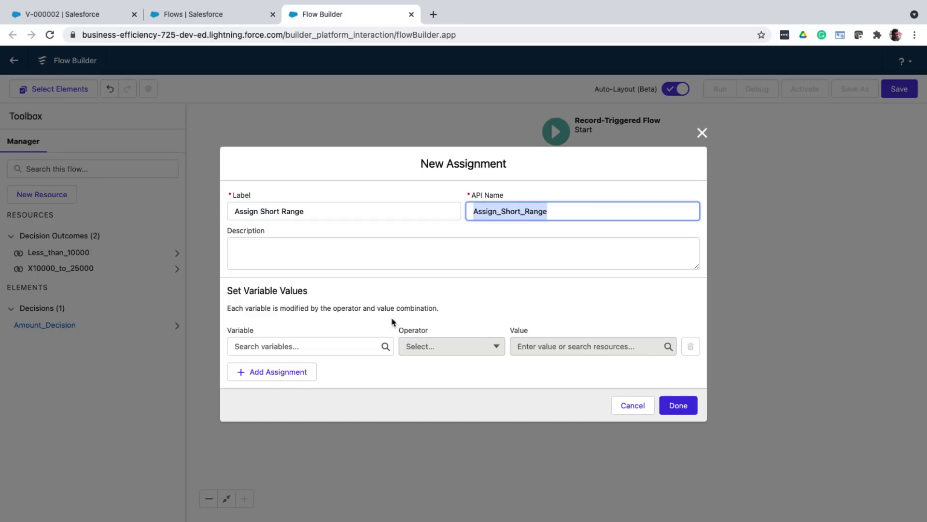
left_click(332, 345)
left_click(307, 422)
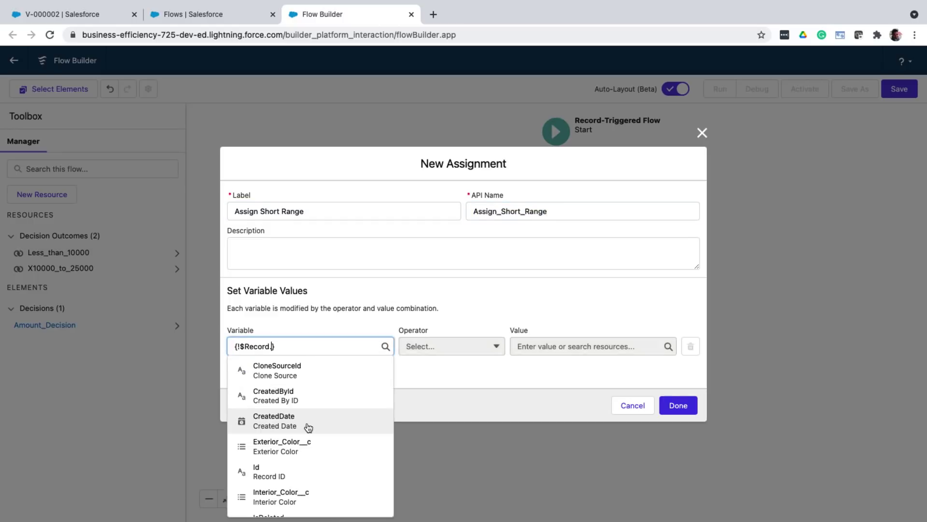
type("range")
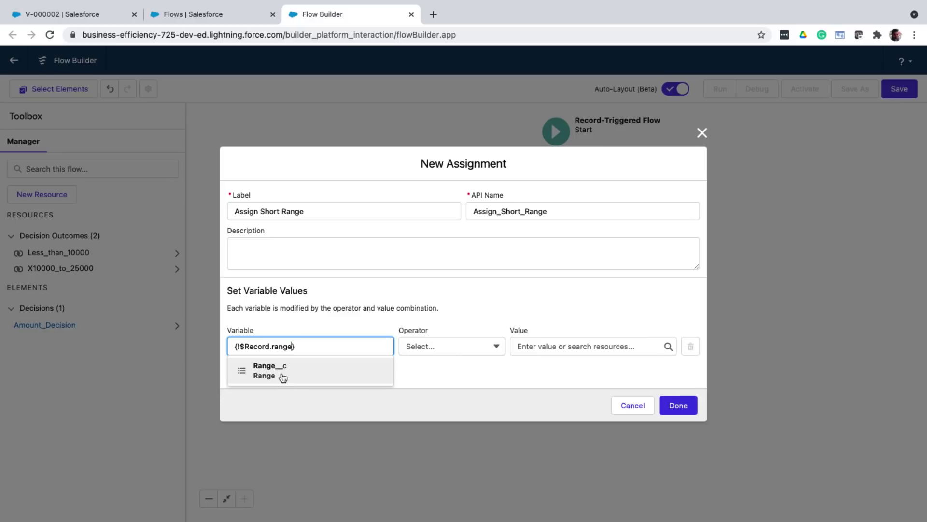
left_click(280, 372)
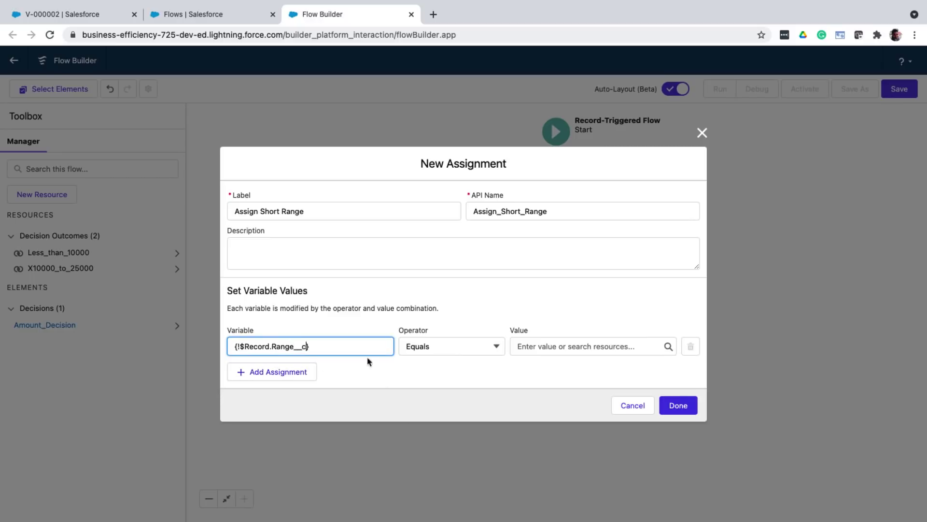
left_click(529, 344)
type("Short")
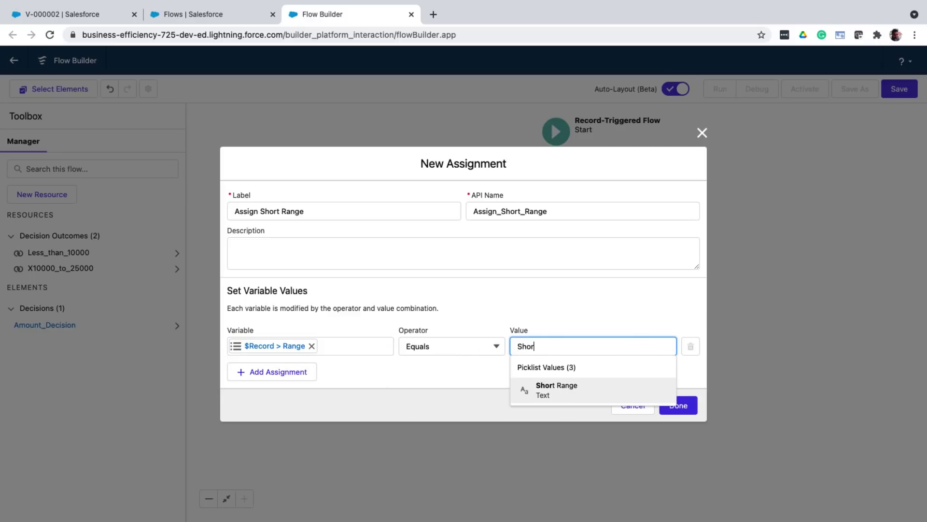
left_click(557, 386)
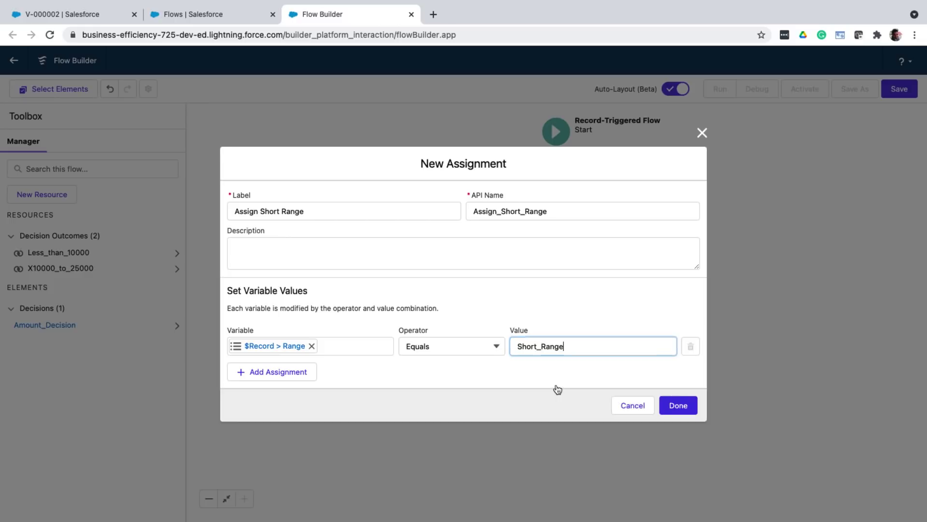
left_click(678, 405)
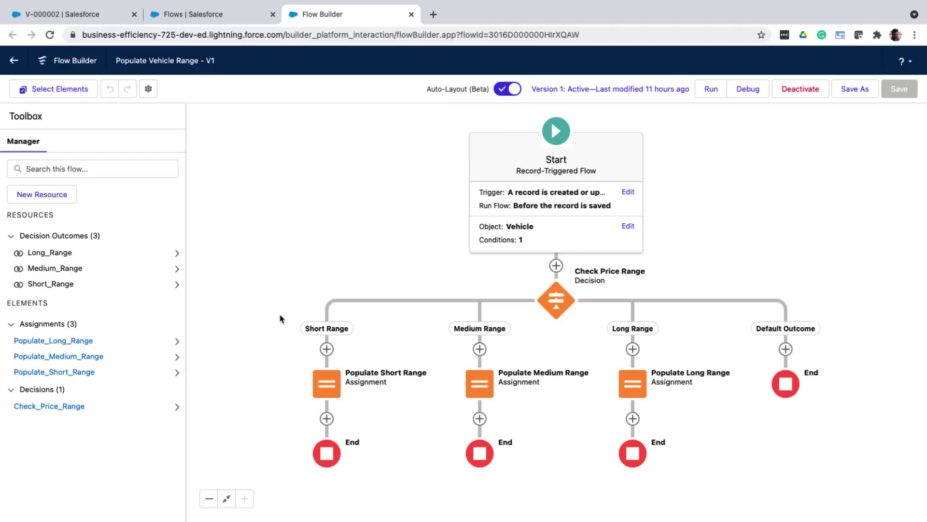
Step: Change vehicle V-000002's Price from 35000 to 8000 and save the record
key("ctrl+1")
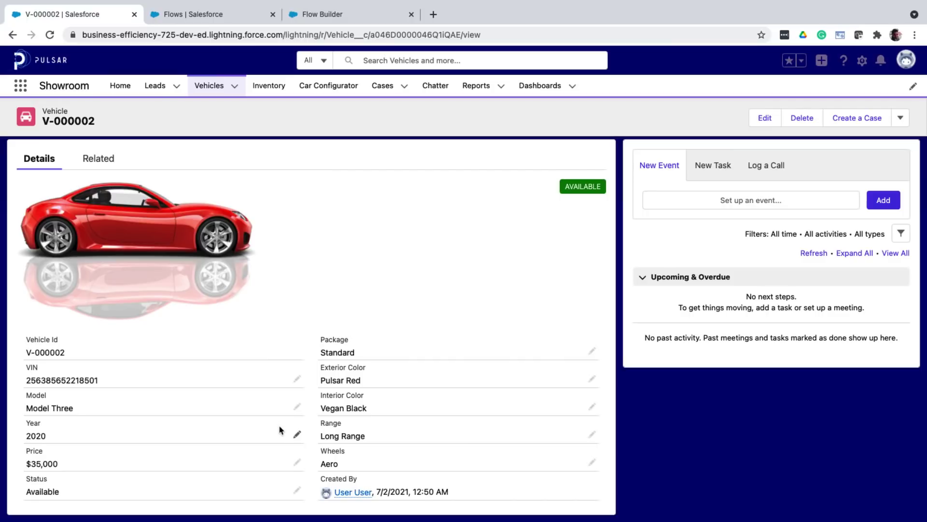
left_click(296, 463)
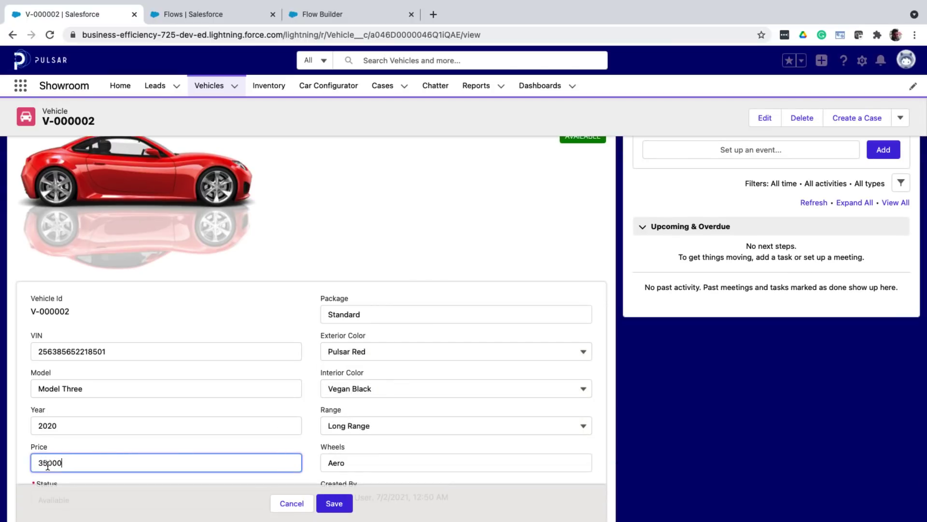
left_click_drag(46, 463, 30, 467)
type("8")
left_click(336, 503)
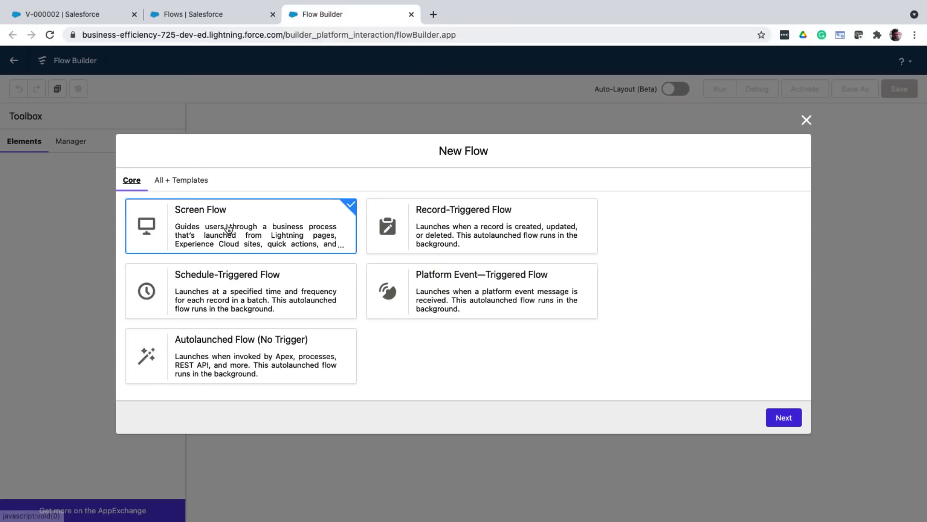
Step: Start a new auto-layout schedule-triggered flow
left_click(215, 299)
left_click(784, 417)
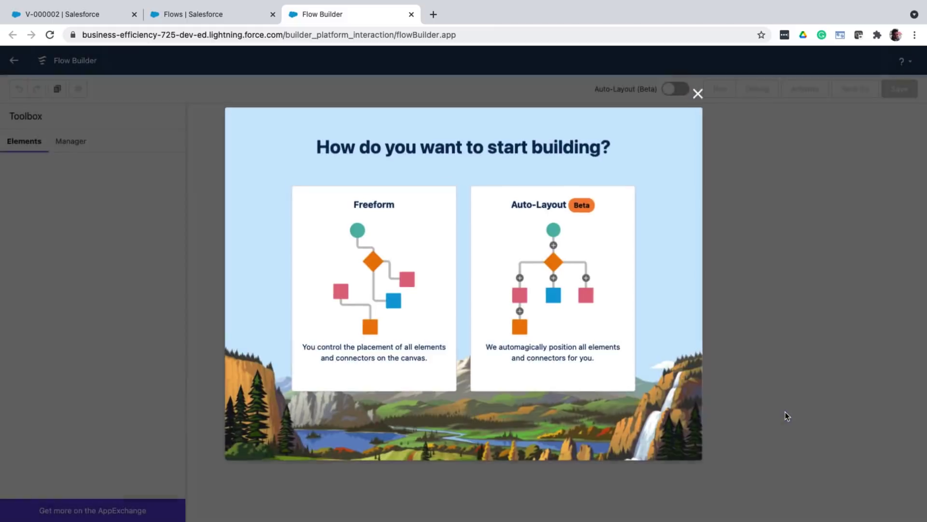
left_click(616, 312)
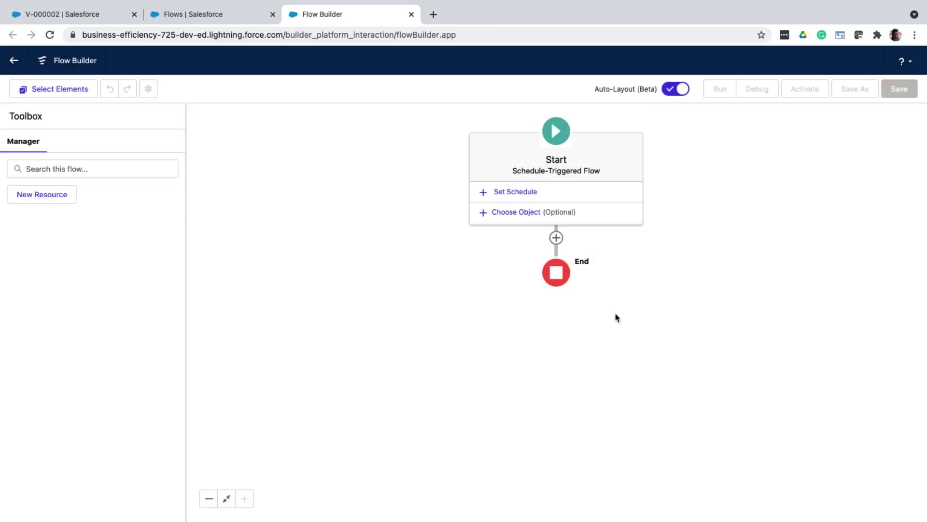
Step: Set the schedule to start Jul 7, 2021 at 10:00 AM, repeating daily
left_click(525, 192)
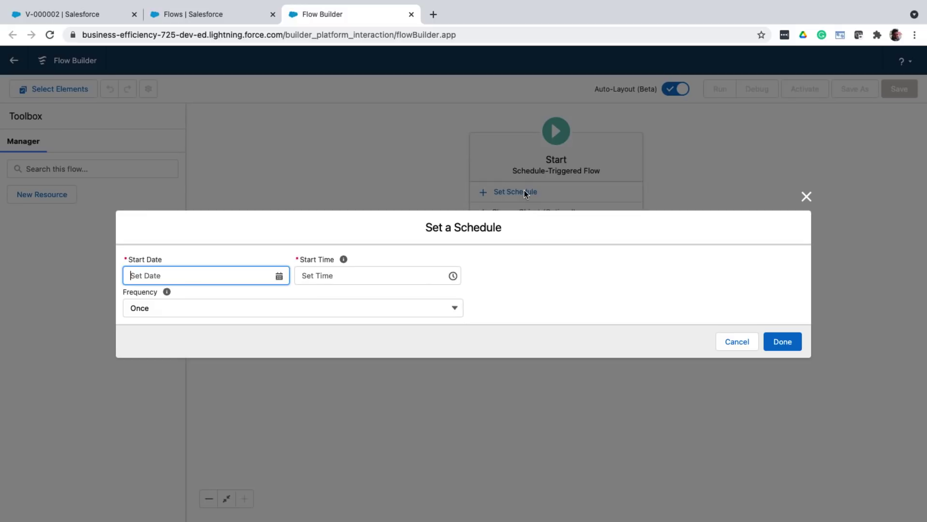
left_click(279, 276)
left_click(206, 363)
left_click(327, 275)
left_click(343, 327)
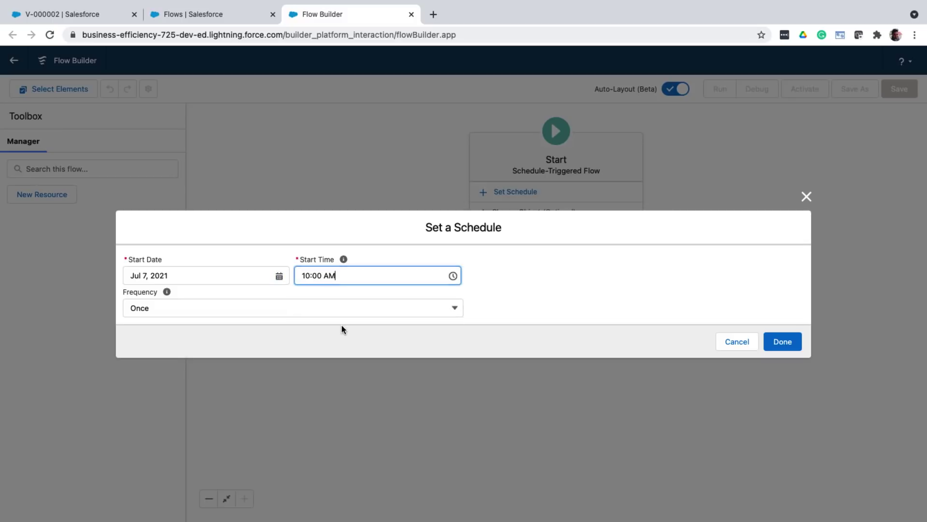
left_click(324, 307)
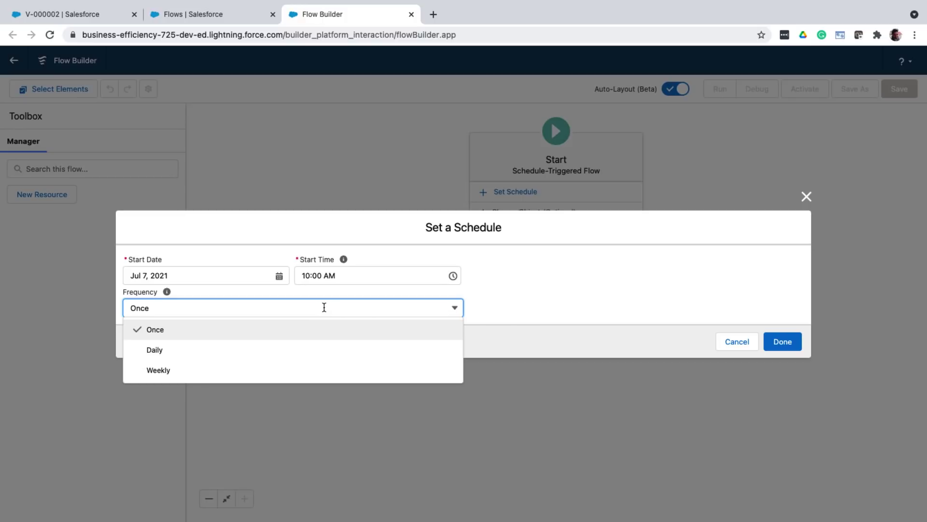
left_click(319, 359)
left_click(782, 342)
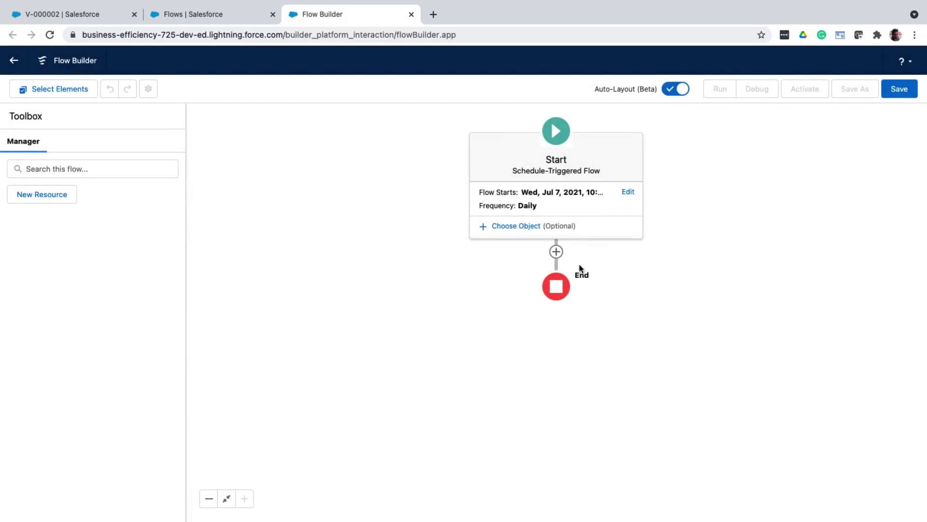
Step: Add a Web Push Method Apex action labelled 'Push Notification' after the flow start
left_click(557, 251)
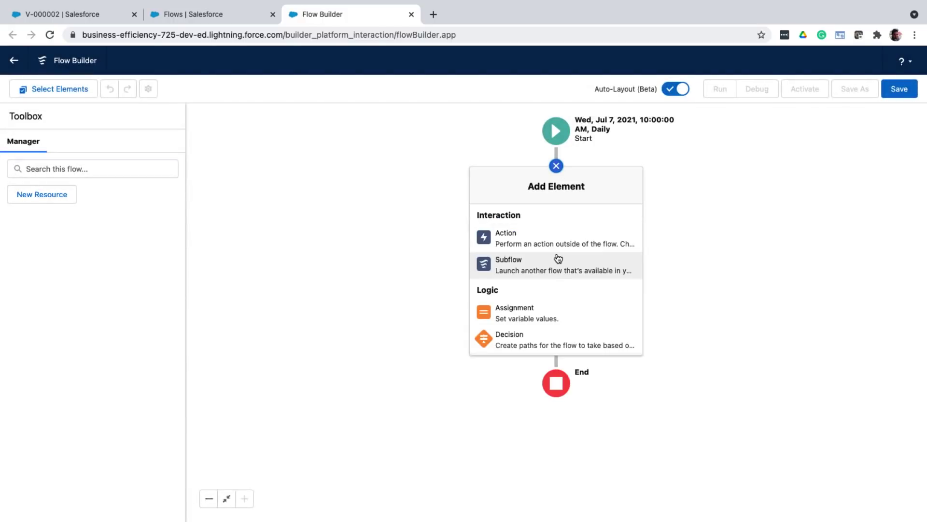
left_click(558, 249)
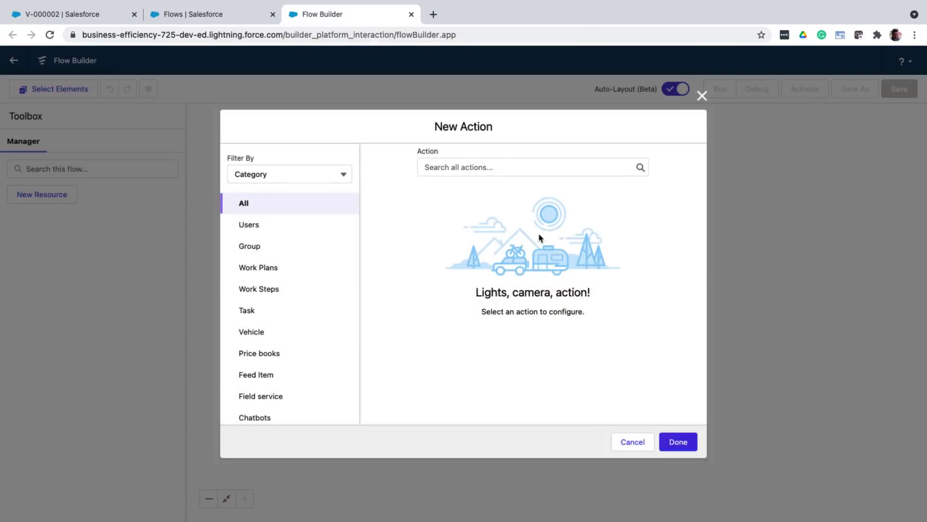
left_click(462, 167)
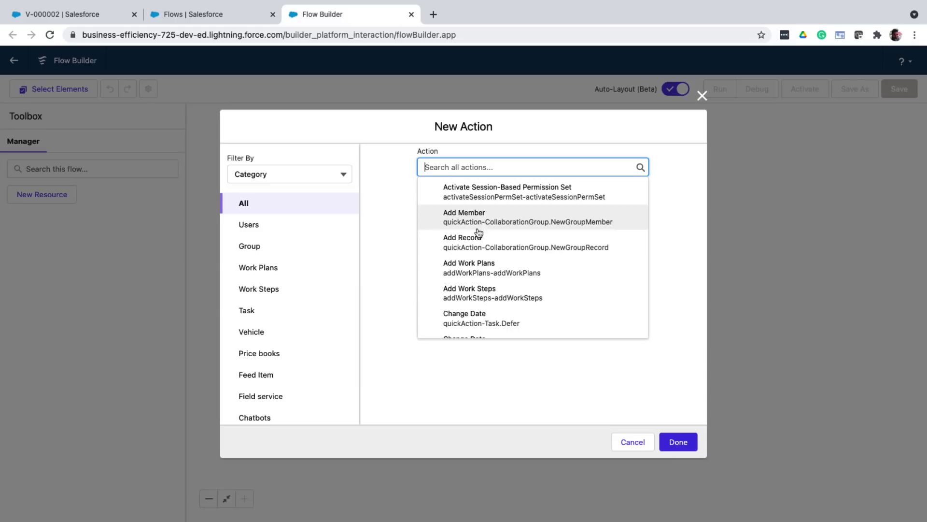
scroll(480, 243, "down", 5)
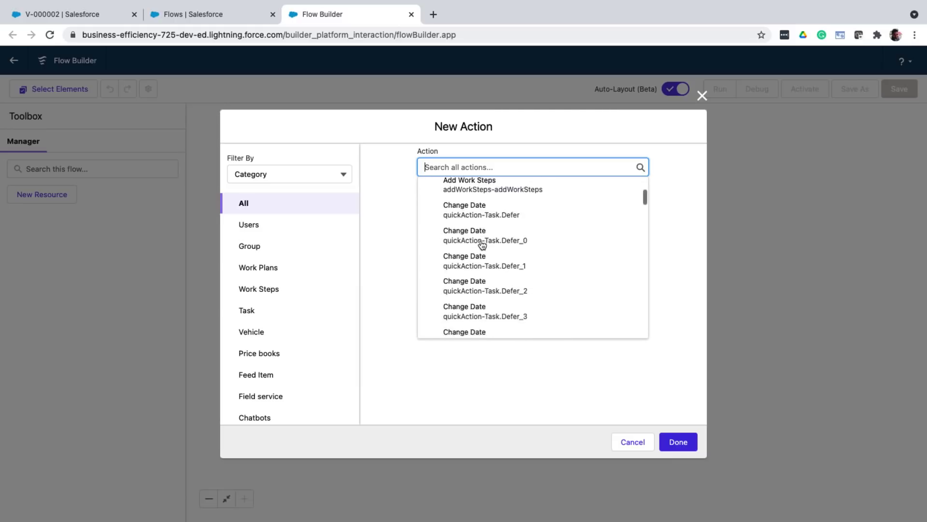
scroll(482, 245, "down", 1)
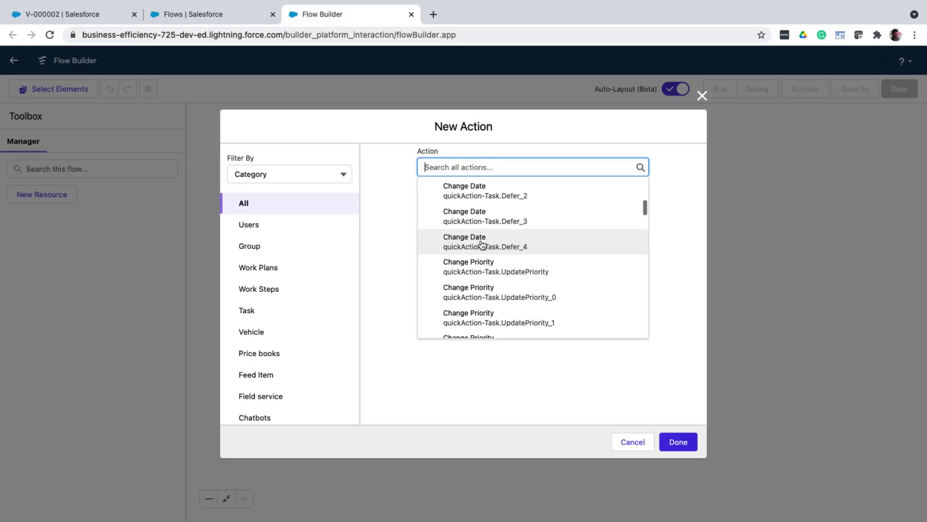
type("apex")
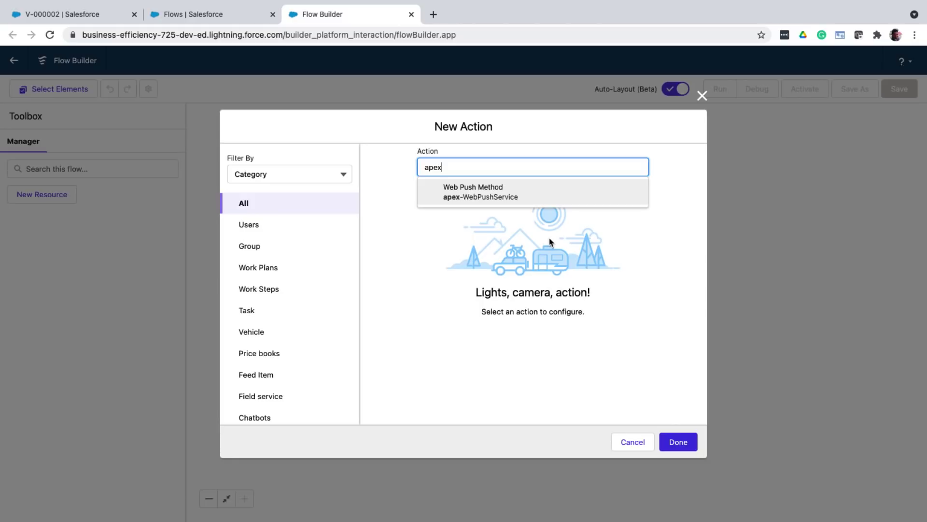
left_click(523, 197)
key("Tab")
type("Push Notification")
key("Tab")
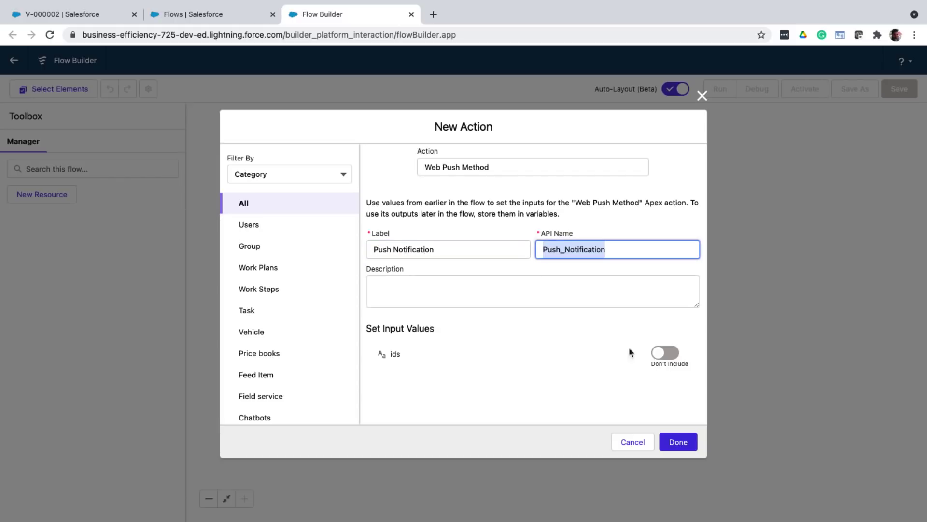
left_click(676, 443)
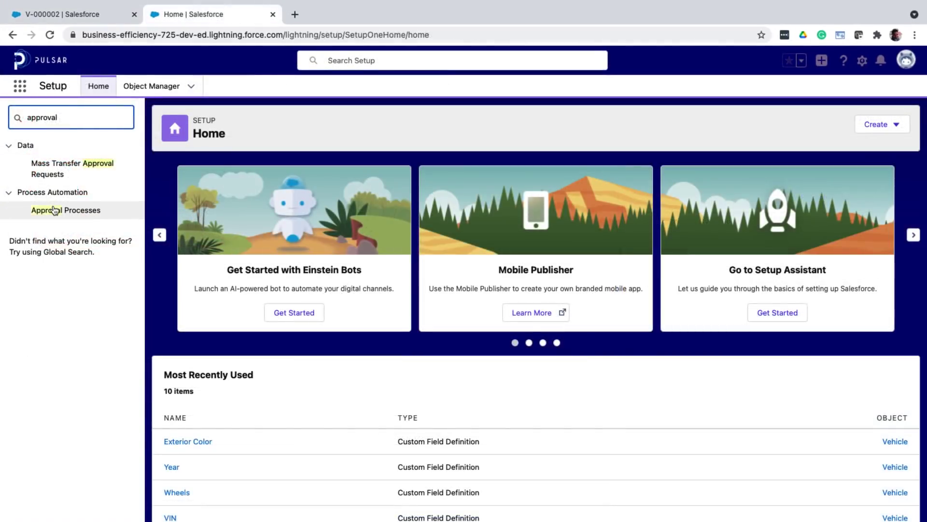
Step: Start a new Jump Start approval process for the Vehicle object
left_click(54, 211)
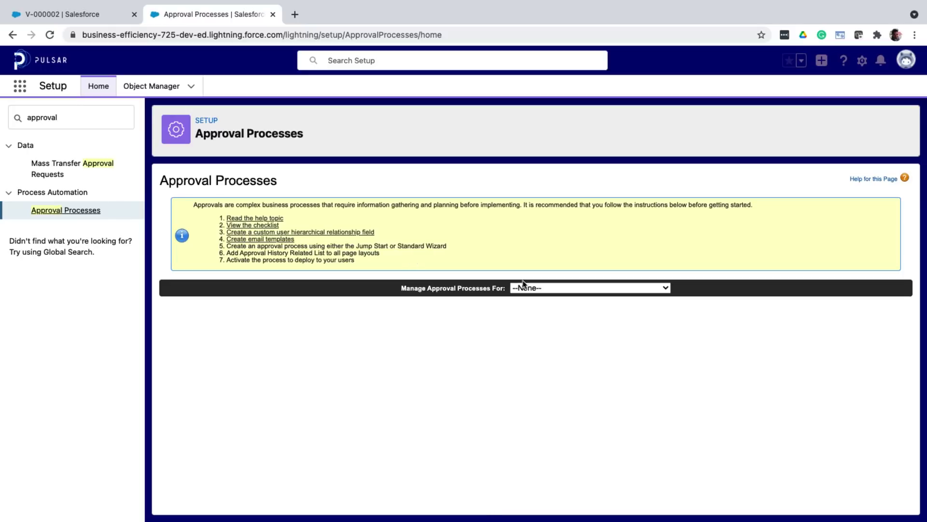
left_click(560, 288)
key("v")
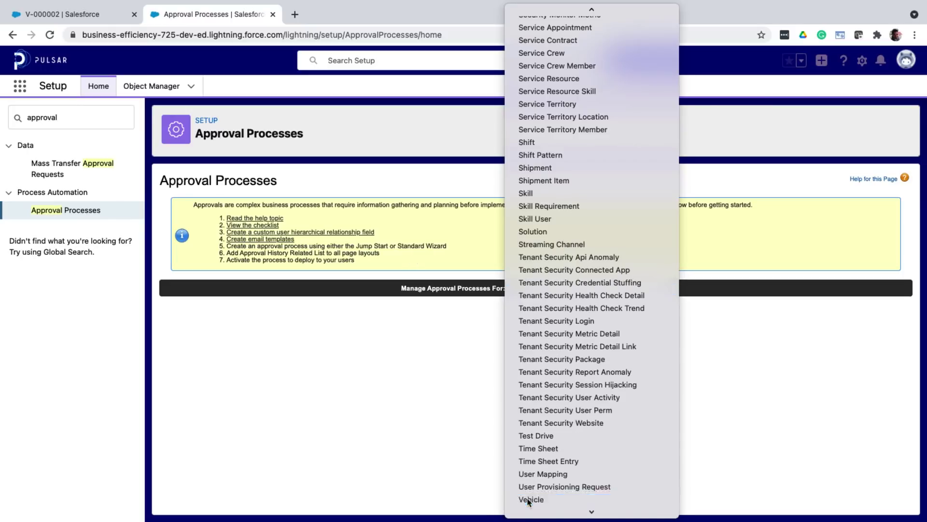
left_click(527, 497)
left_click(211, 340)
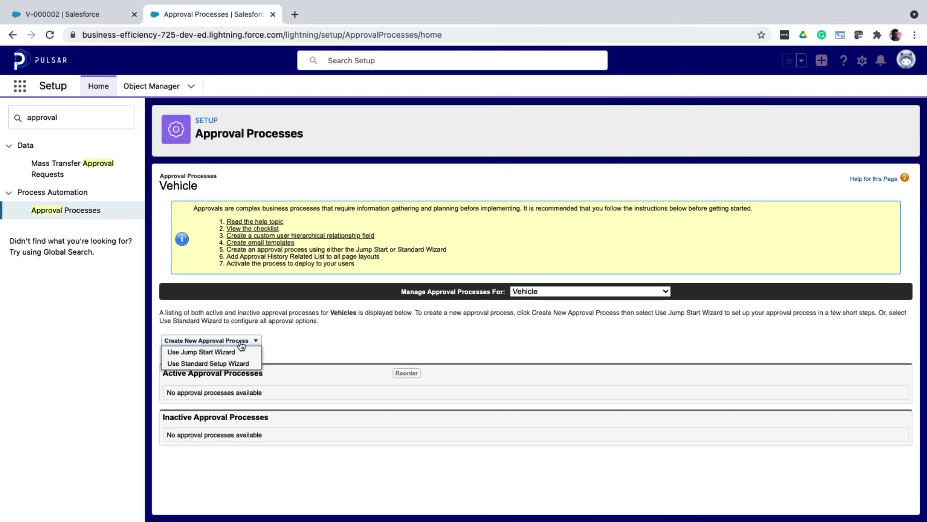
left_click(234, 352)
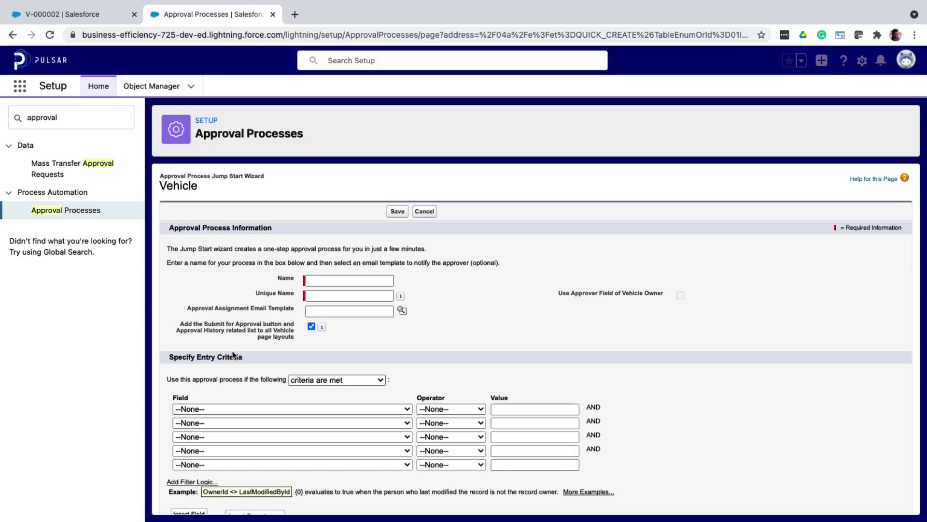
Step: Name it Discount Approval, entered when Discount Percent is not equal to blank
left_click(335, 284)
type("Discount Approval")
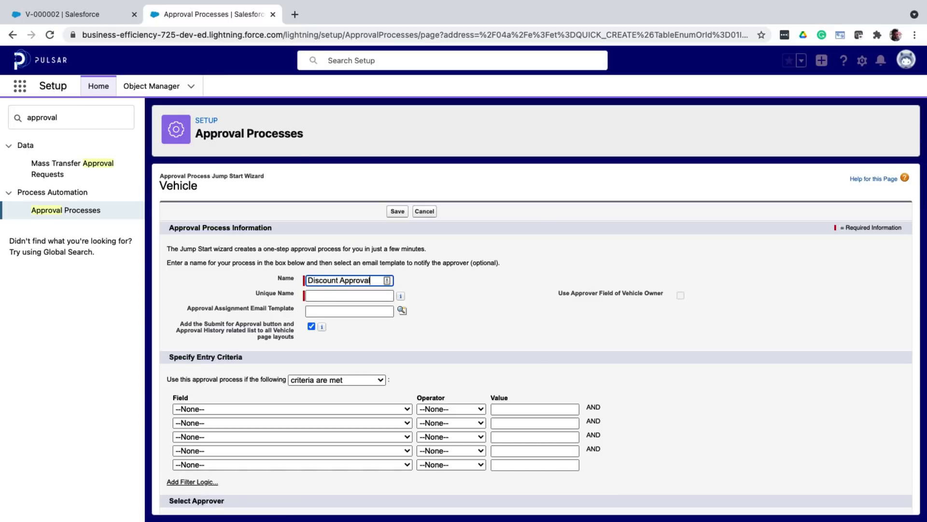
key("Tab")
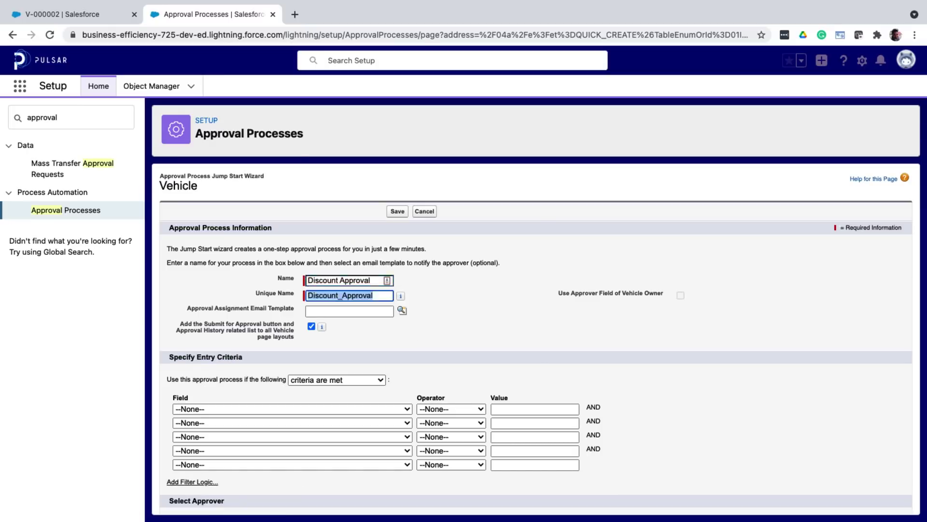
scroll(352, 344, "down", 5)
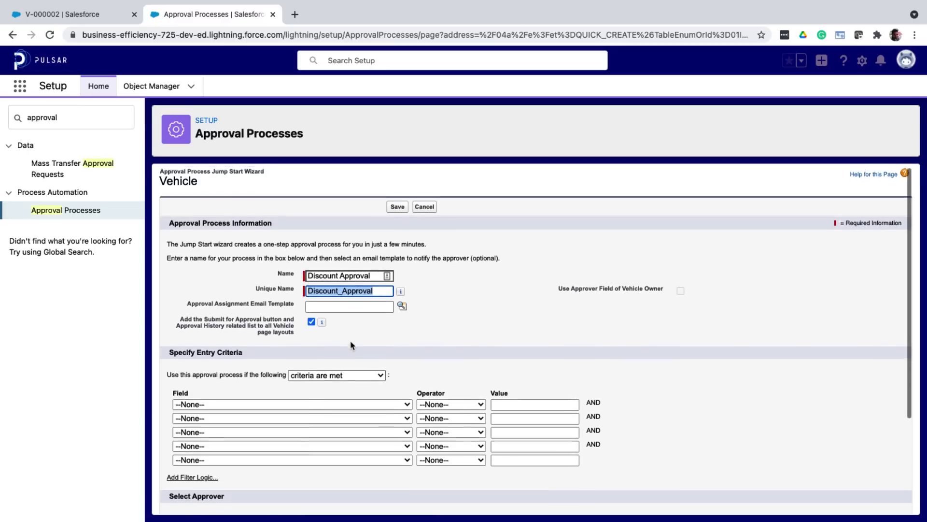
scroll(350, 344, "down", 1)
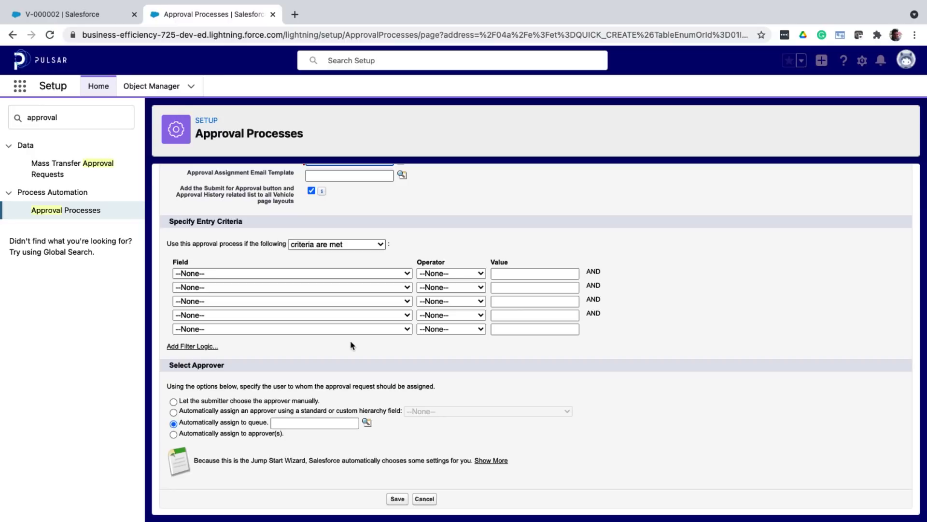
left_click(353, 274)
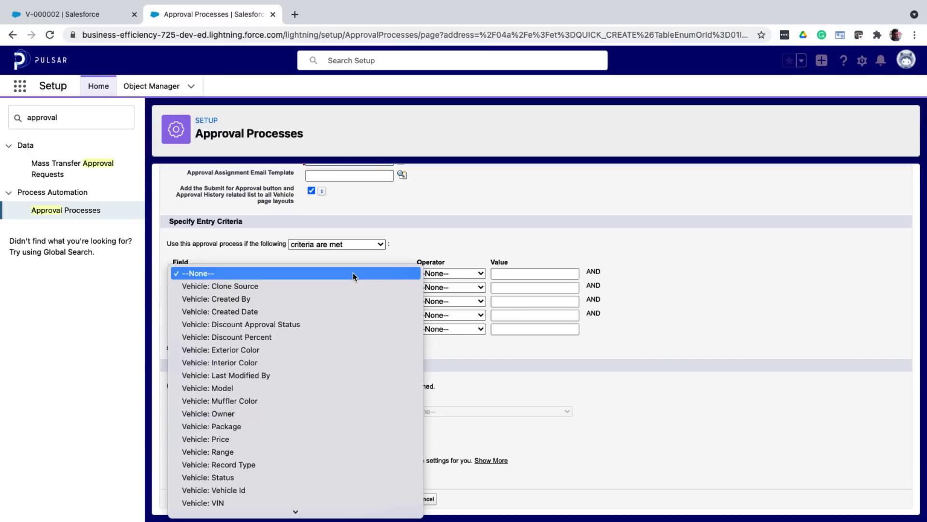
left_click(302, 337)
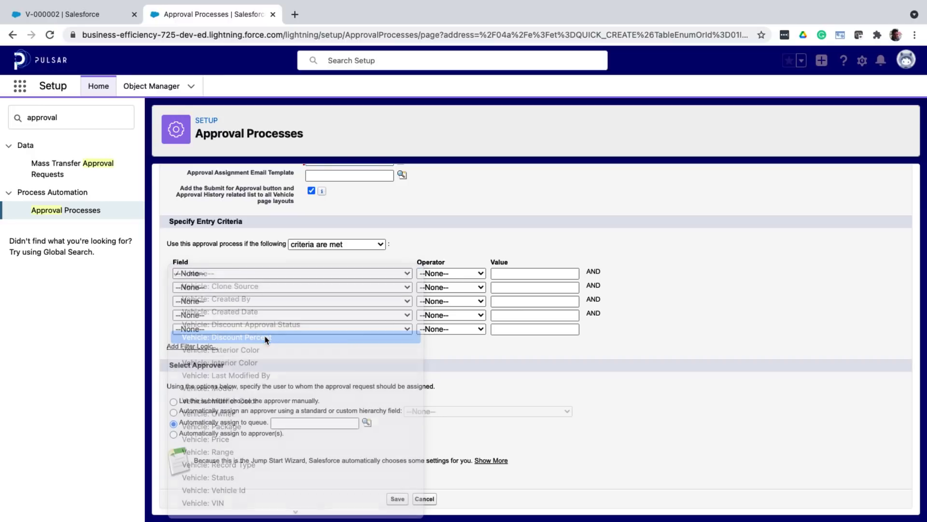
left_click(445, 273)
left_click(447, 300)
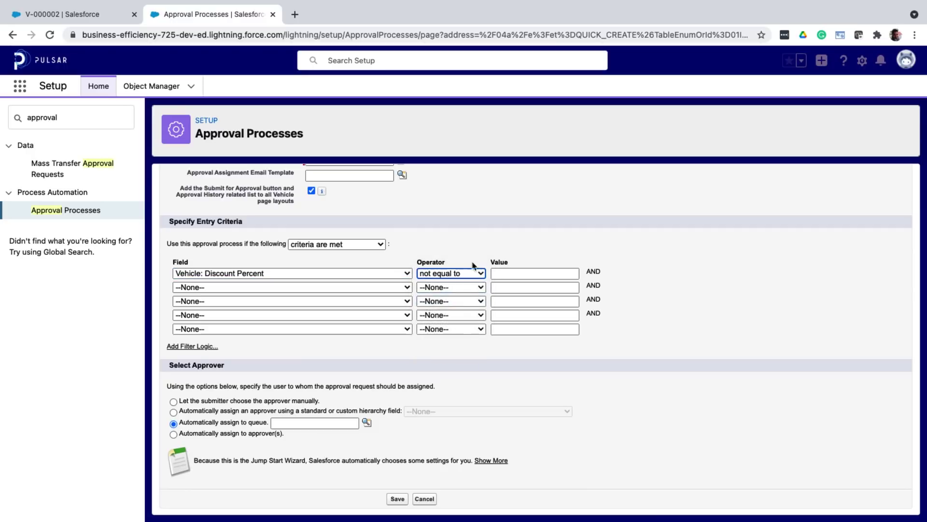
Step: Route approval to the submitter's Manager and save the process
left_click(173, 412)
left_click(455, 412)
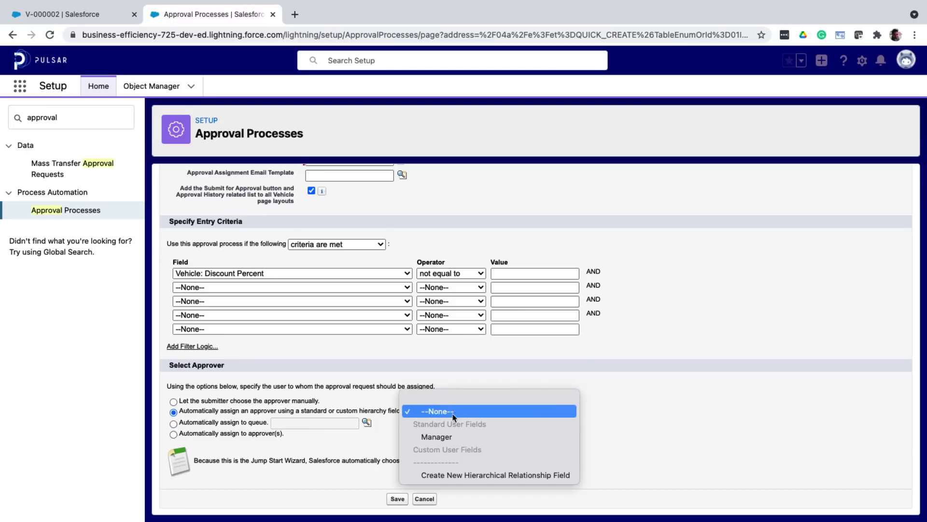
left_click(447, 437)
left_click(445, 437)
left_click(398, 499)
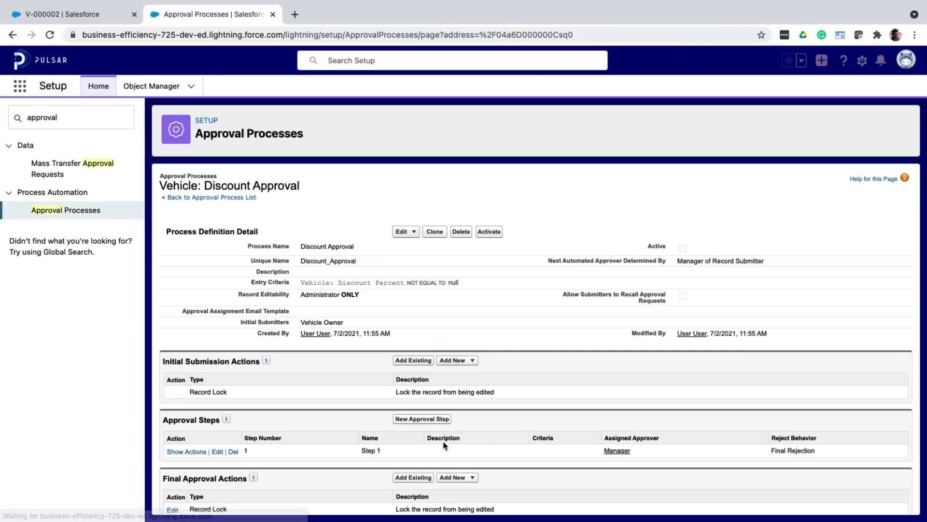
Step: Begin adding a new Initial Submission action to the Discount Approval process
scroll(445, 444, "down", 3)
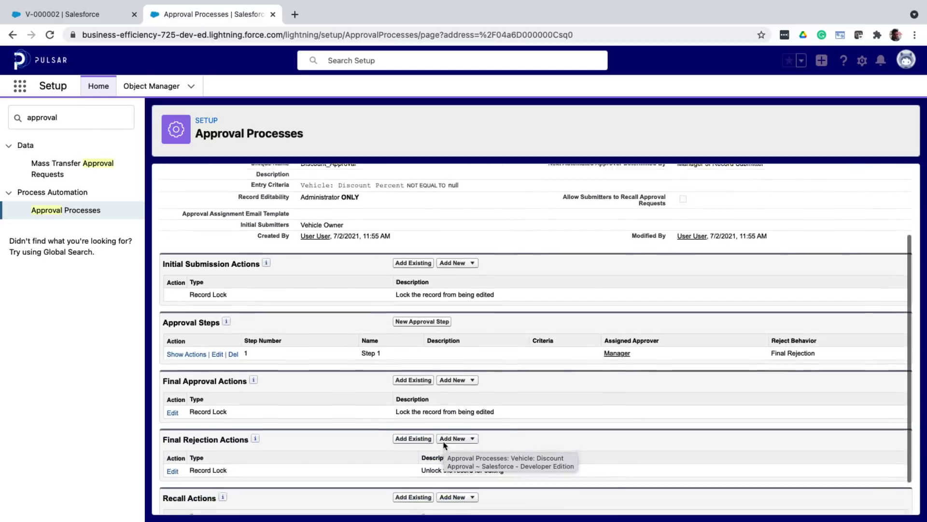
scroll(445, 444, "down", 1)
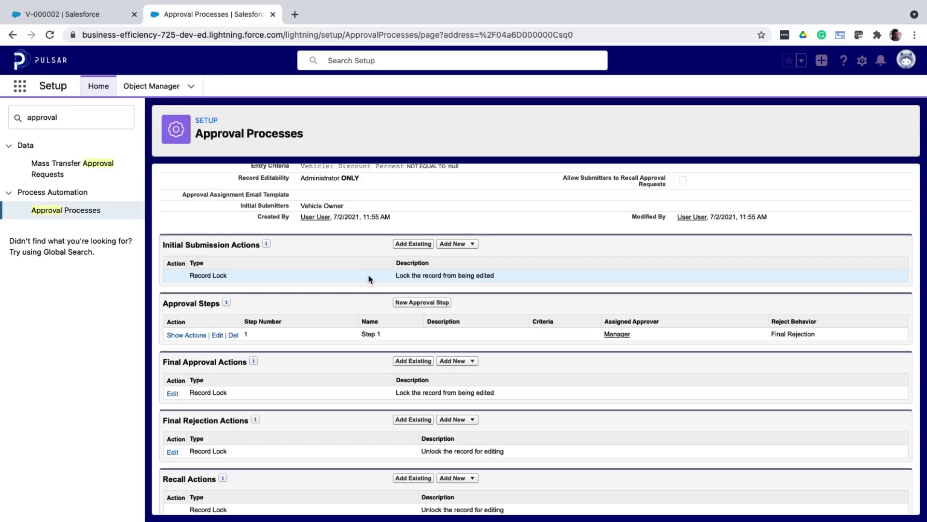
scroll(367, 274, "down", 1)
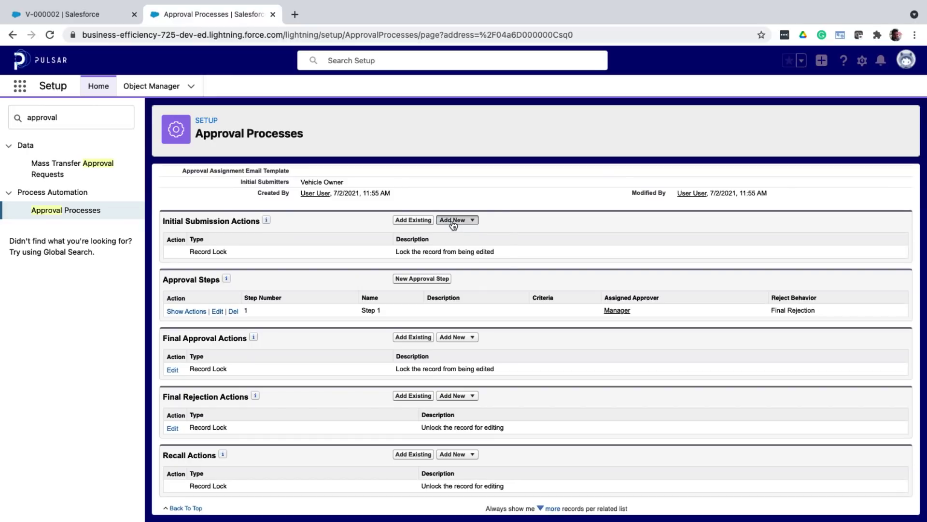
left_click(453, 224)
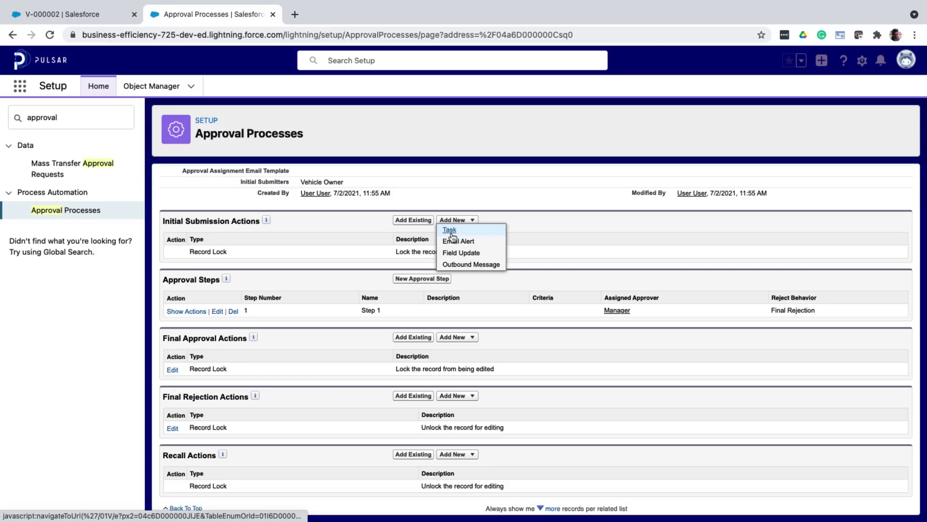
Step: Save a 'Status Pending' field update setting Discount Approval Status to Pending
left_click(450, 254)
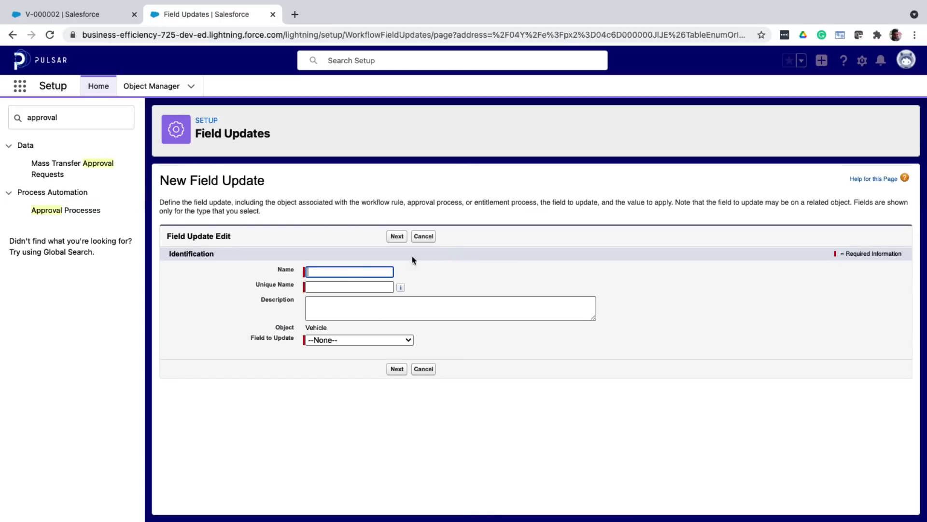
type("Status Pending")
key("Tab")
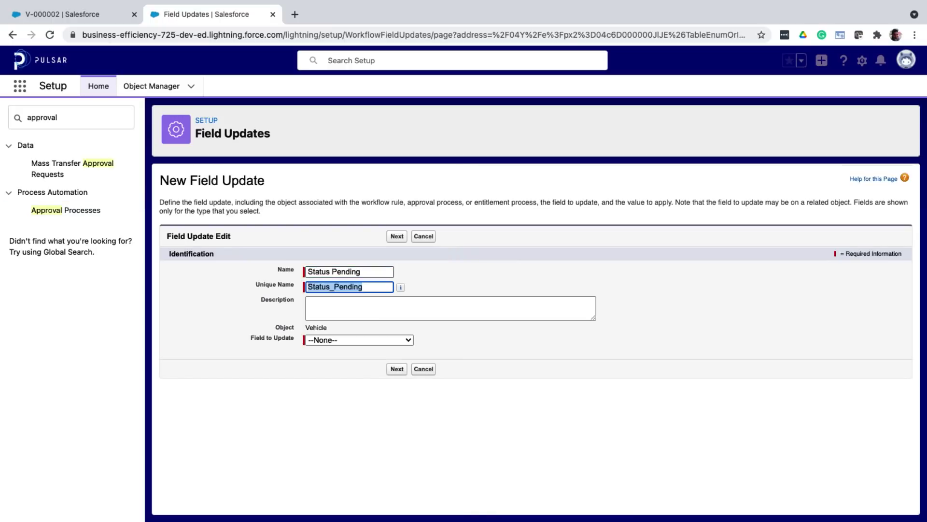
left_click(358, 339)
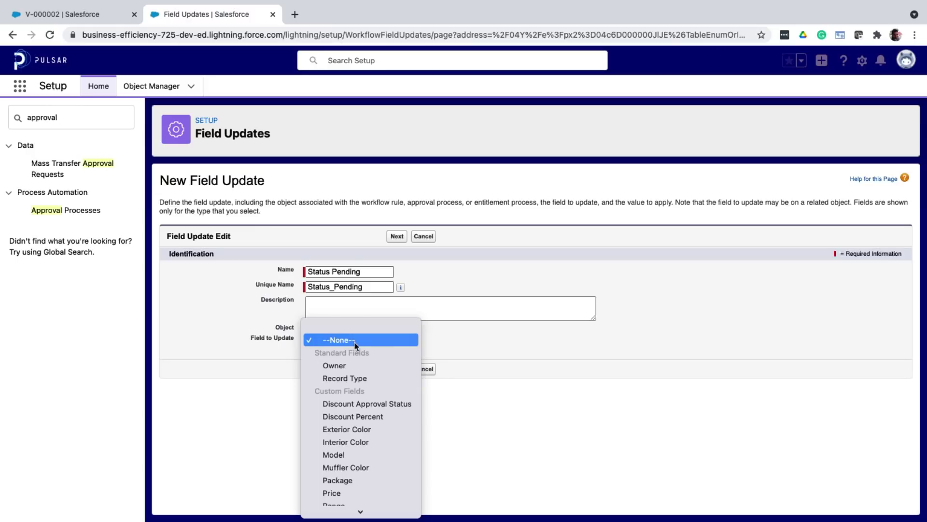
left_click(349, 404)
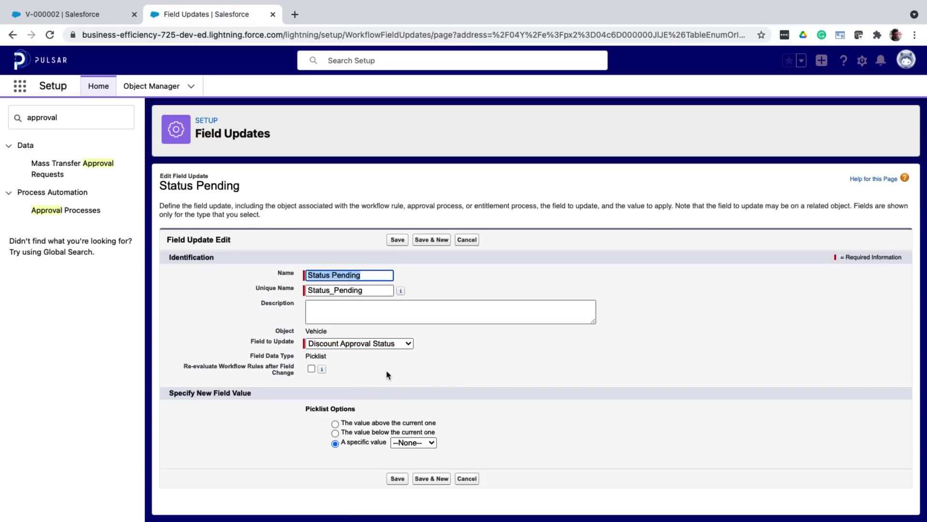
left_click(408, 443)
left_click(406, 456)
left_click(398, 478)
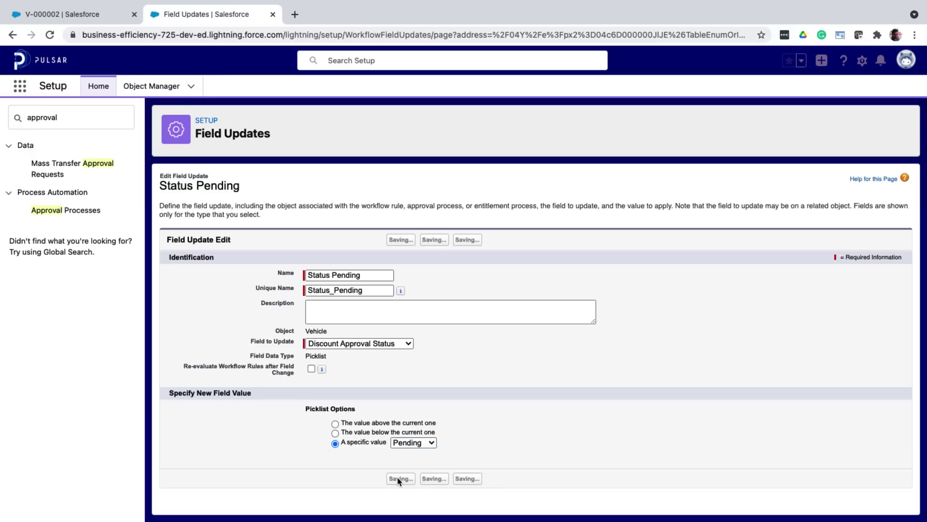
scroll(398, 481, "down", 1)
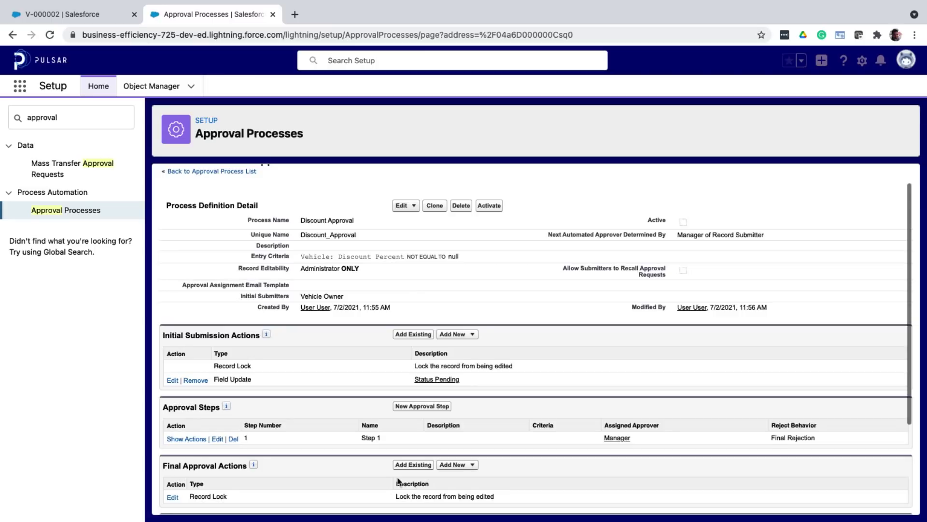
scroll(399, 480, "down", 5)
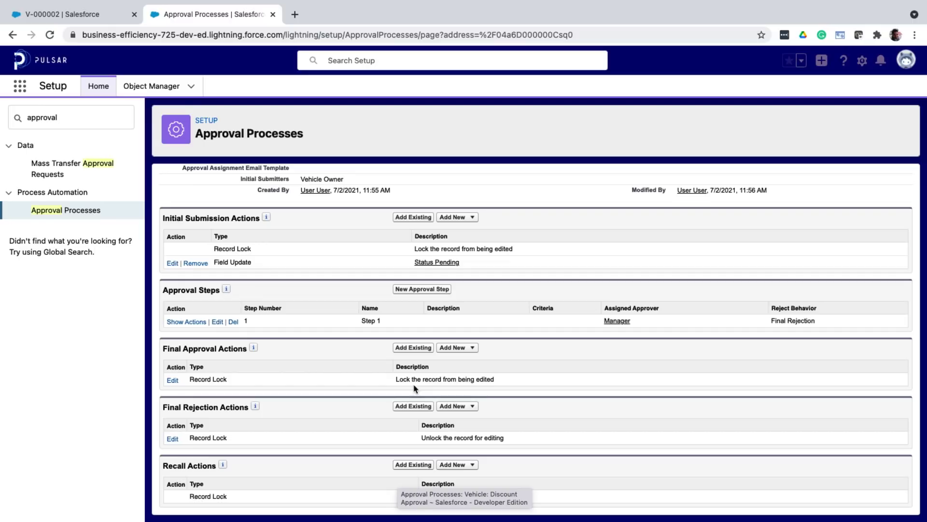
Step: Add a final approval field update setting Discount Approval Status to Approved
left_click(446, 348)
left_click(449, 381)
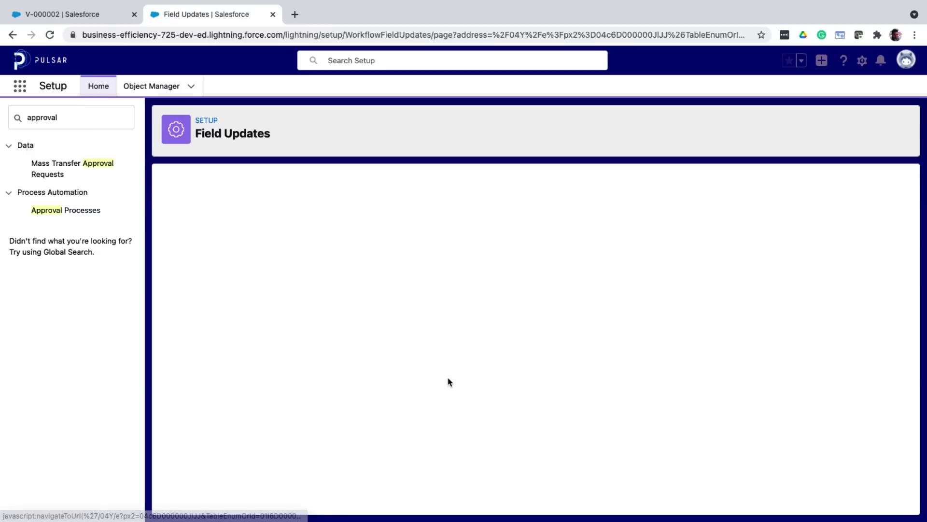
type("Discount Approved")
key("Tab")
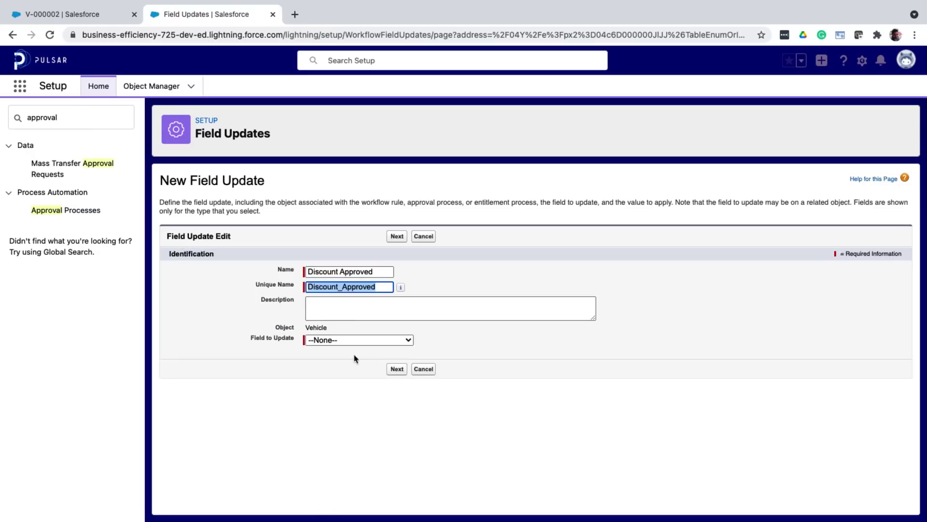
left_click(355, 340)
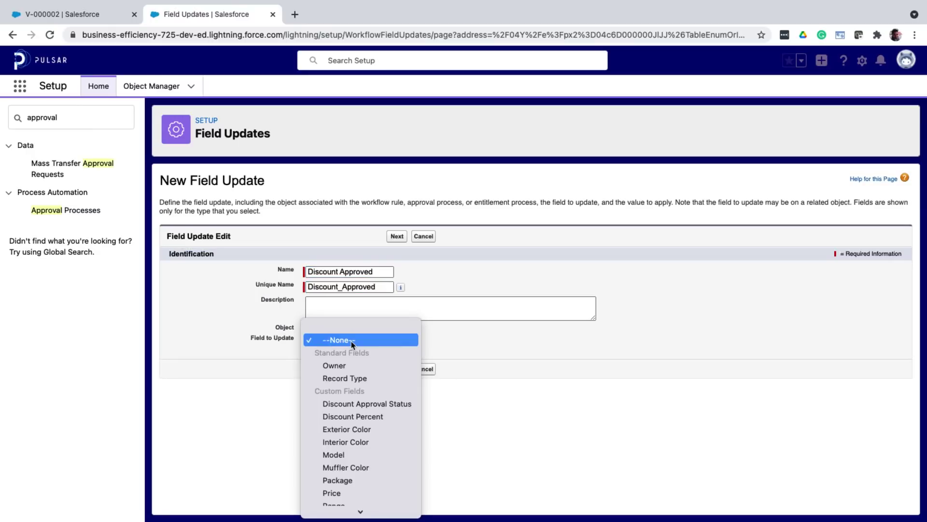
left_click(346, 407)
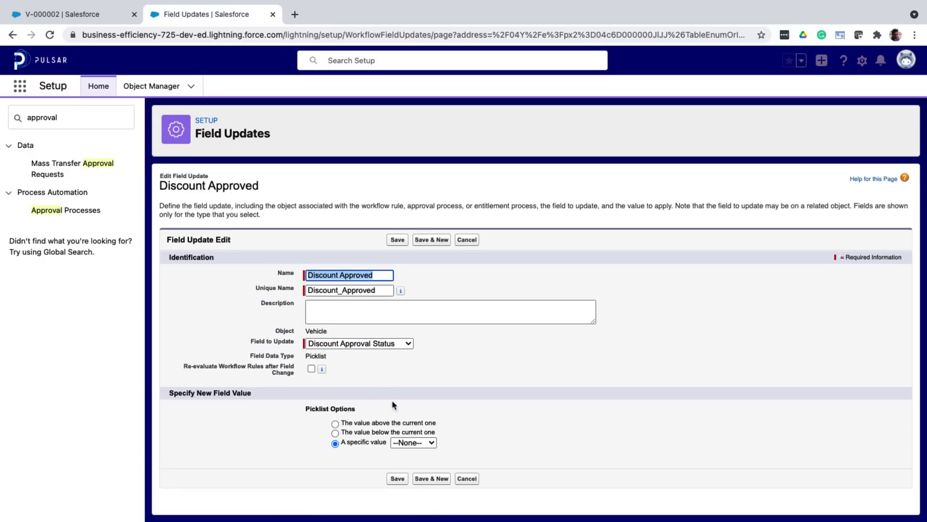
left_click(405, 443)
left_click(405, 468)
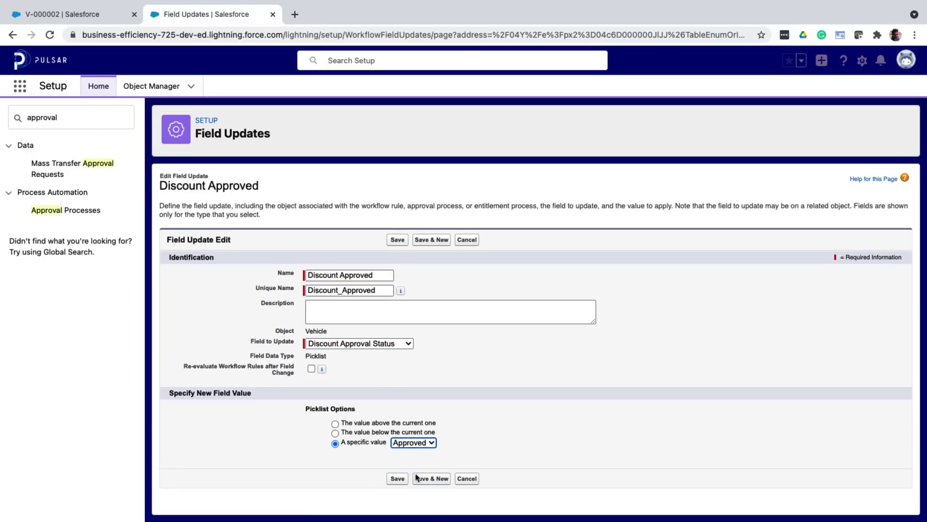
left_click(399, 478)
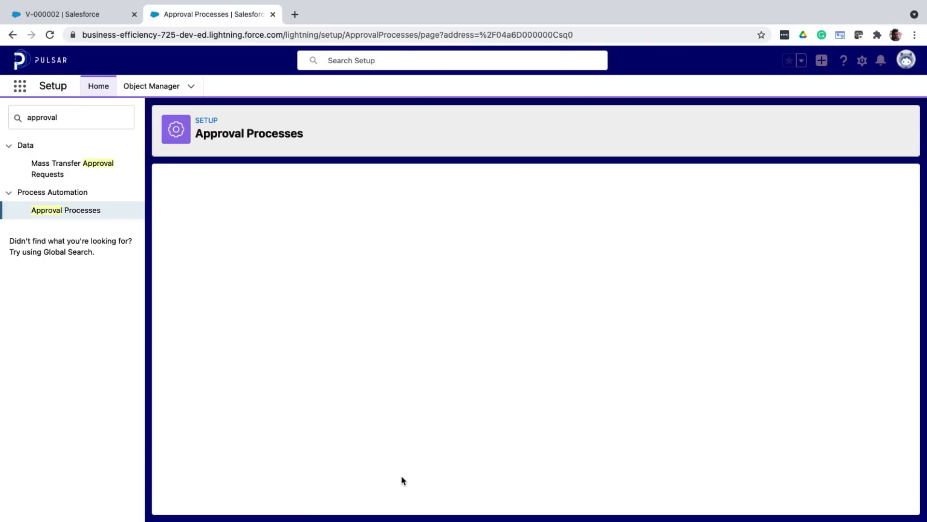
Step: Change the Final Approval record lock setting to Unlock
scroll(341, 379, "down", 5)
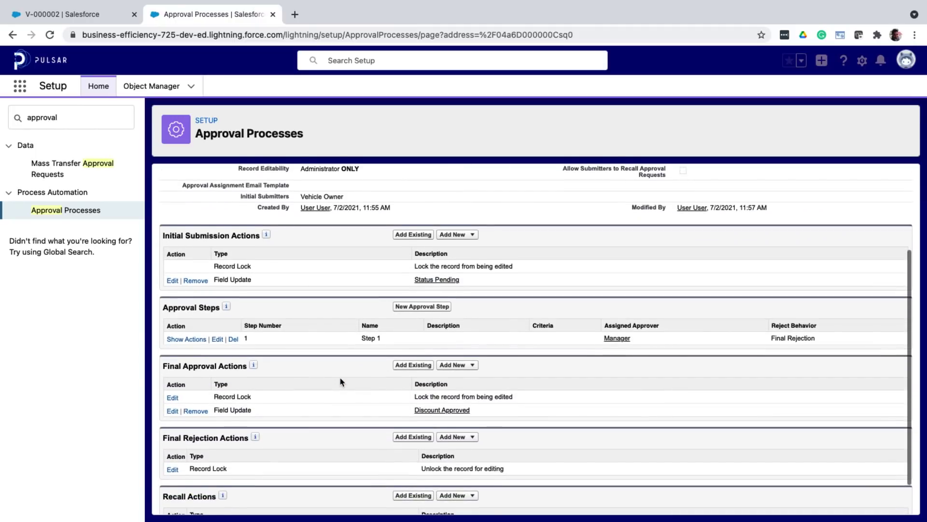
scroll(340, 382, "down", 1)
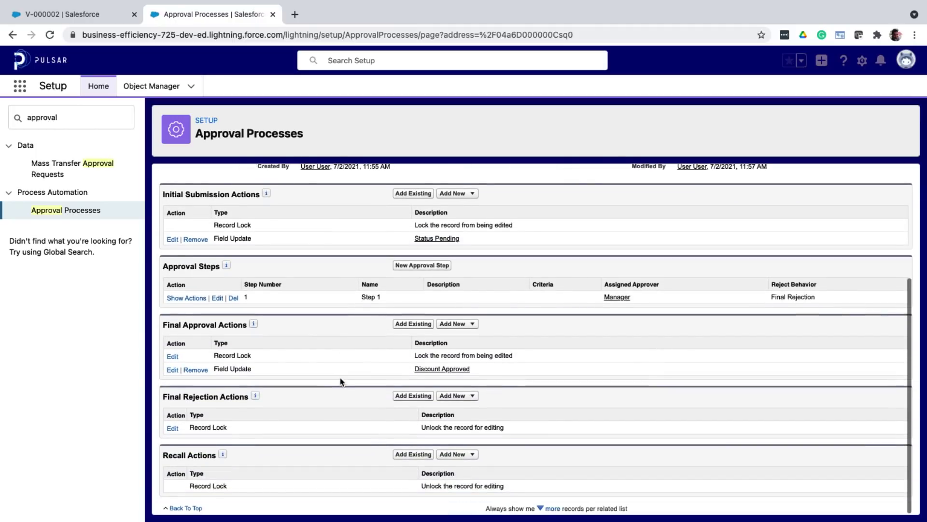
left_click(172, 356)
left_click(224, 255)
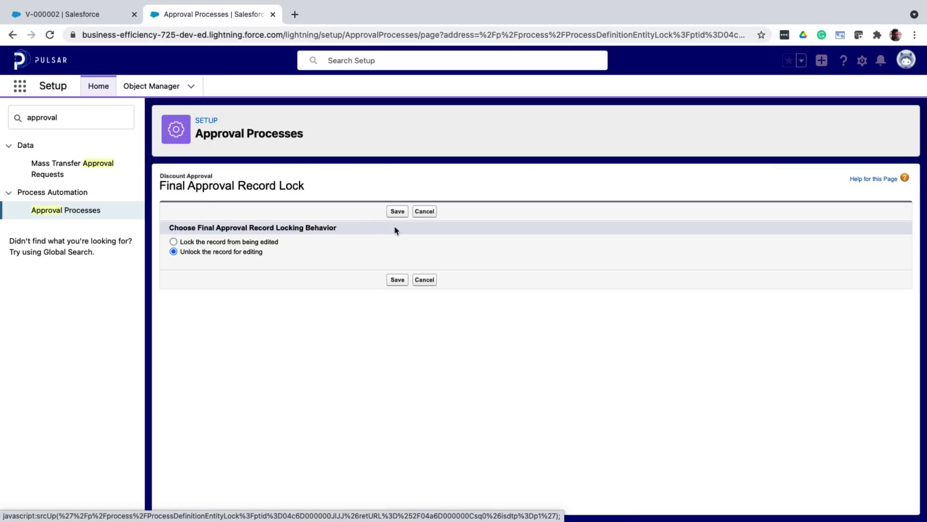
left_click(399, 211)
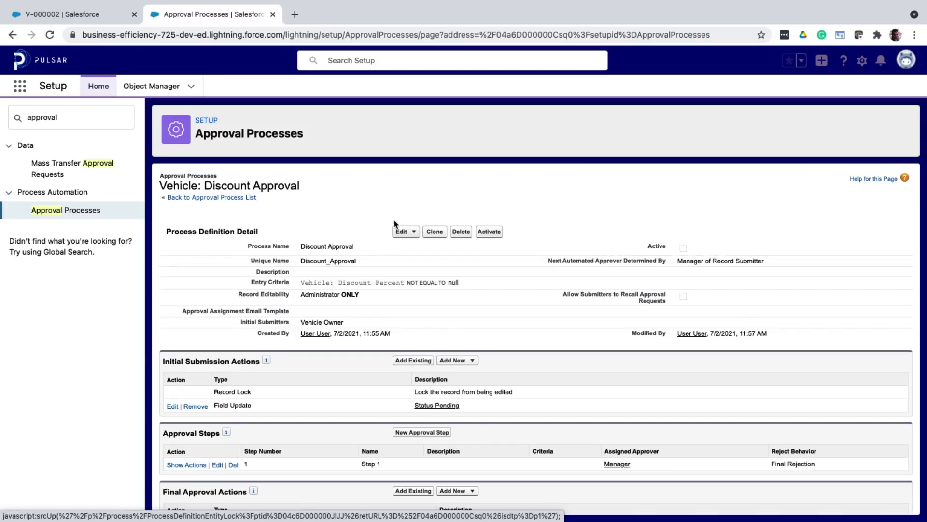
Step: Add a 'Mark Rejected' final rejection update setting status to Rejected, then activate the process
scroll(339, 464, "down", 5)
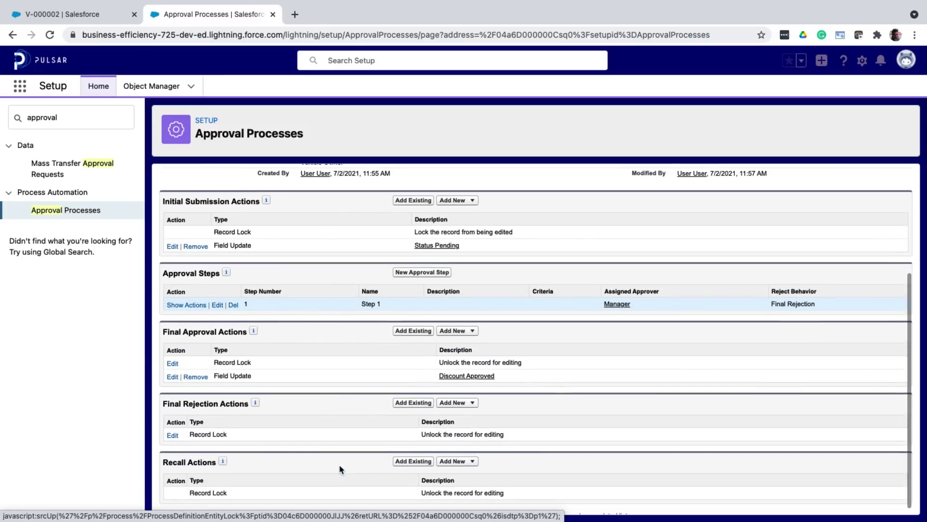
scroll(341, 468, "down", 1)
left_click(454, 396)
left_click(452, 430)
type("Mark Rejected")
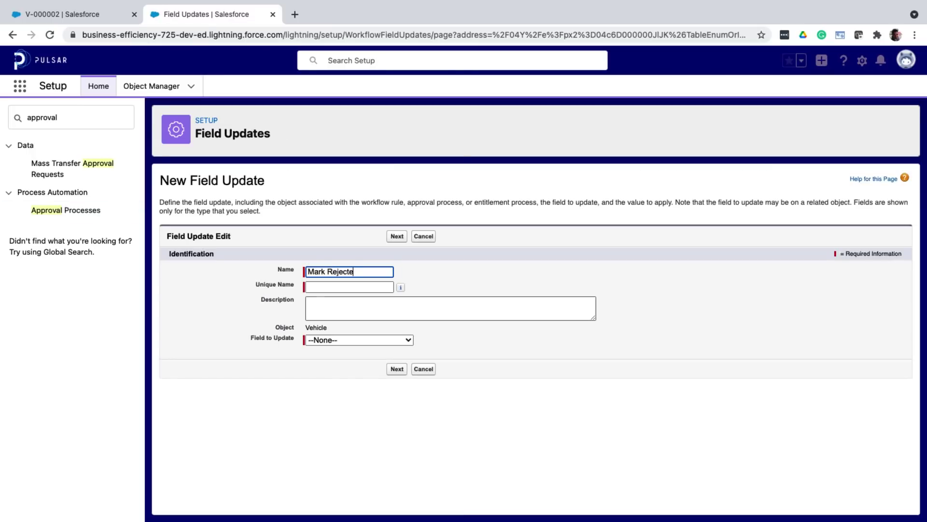
key("Tab")
left_click(385, 341)
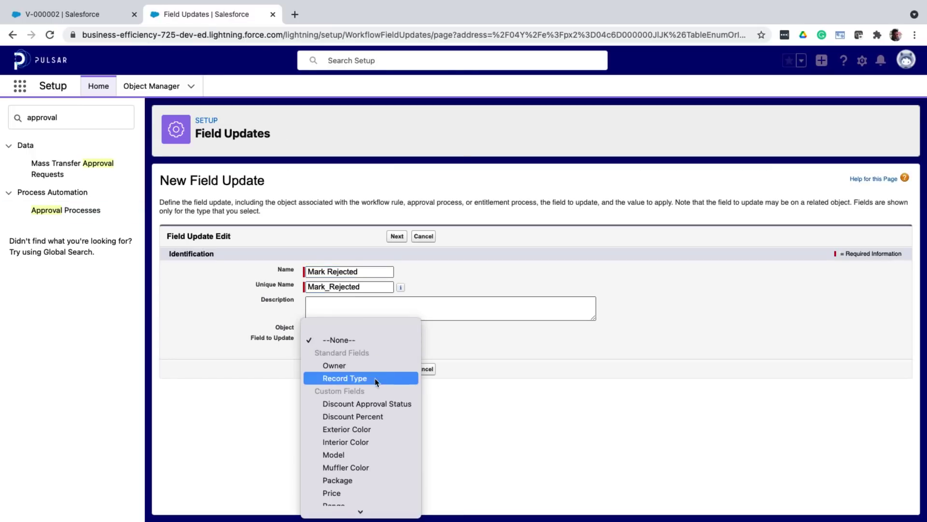
left_click(367, 404)
left_click(400, 443)
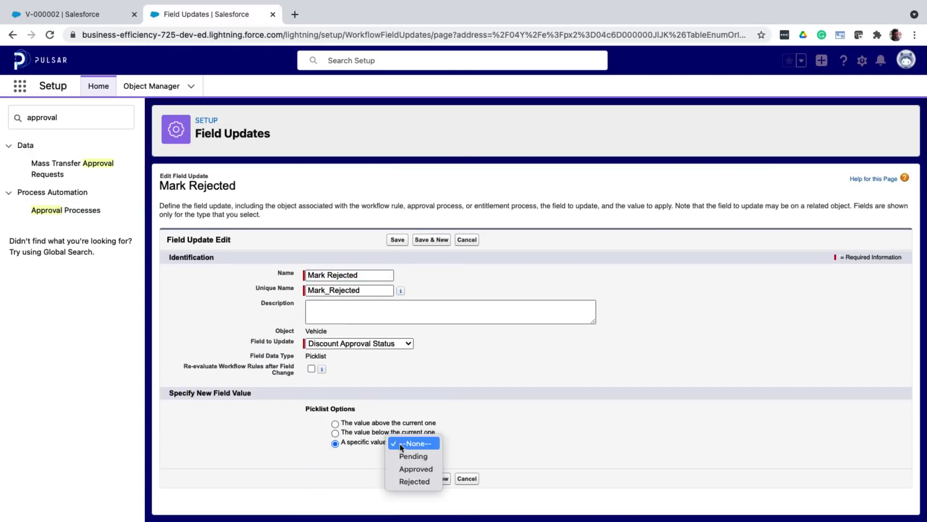
left_click(401, 481)
left_click(398, 479)
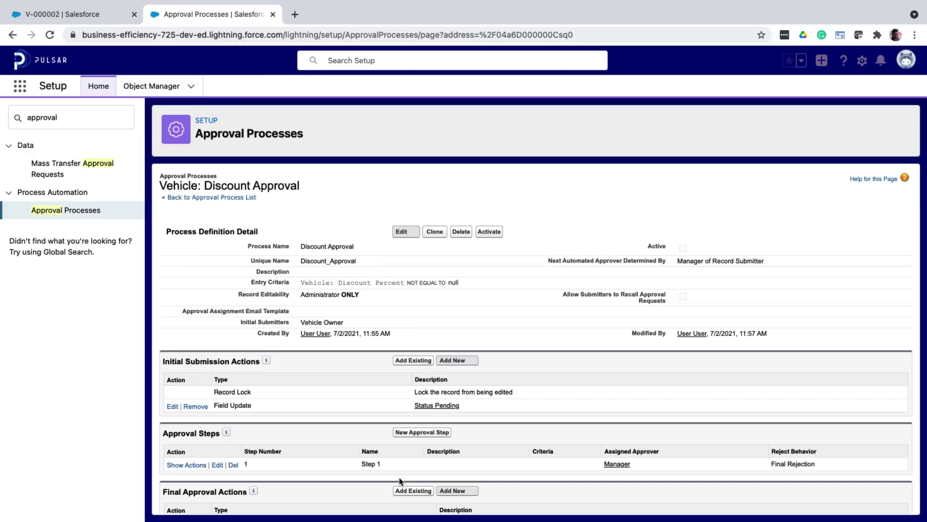
left_click(482, 234)
Step: Confirm activation, then set V-000001's Discount Percent to 10 and save
left_click(562, 127)
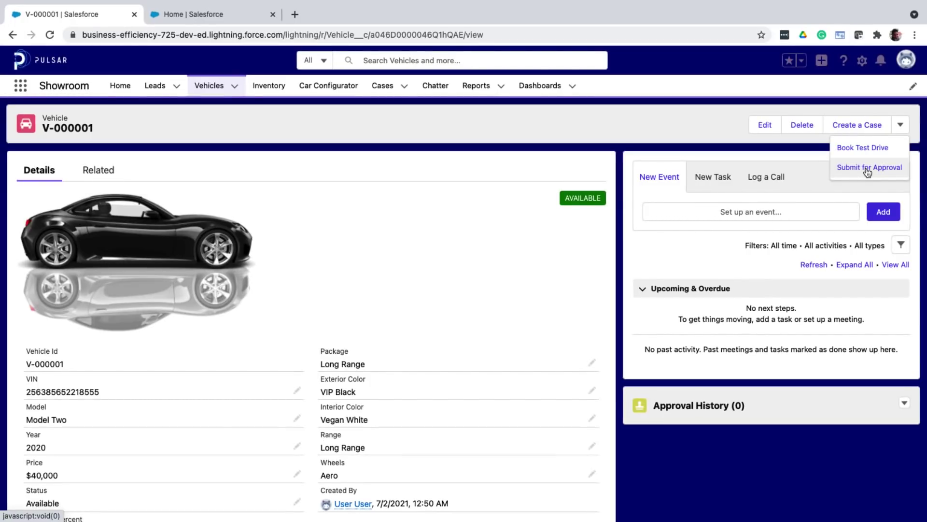
scroll(198, 455, "down", 3)
left_click(294, 463)
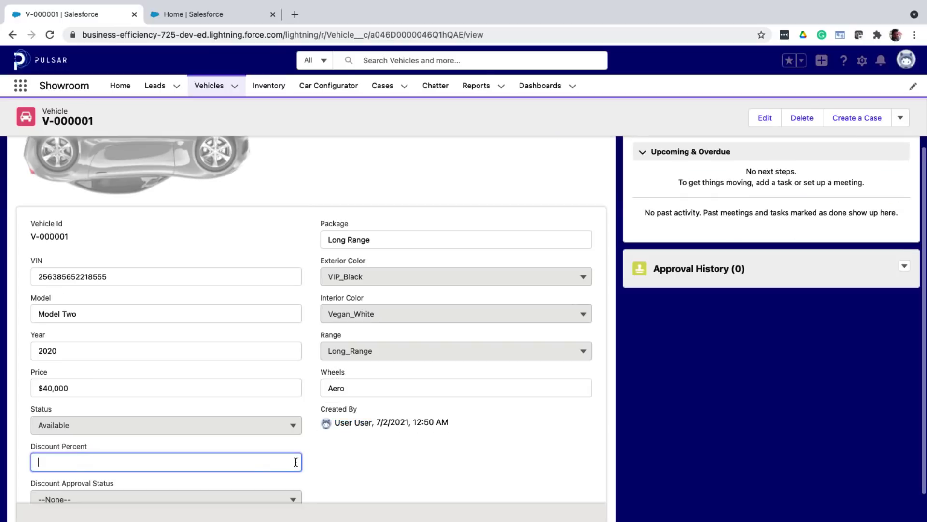
type("10")
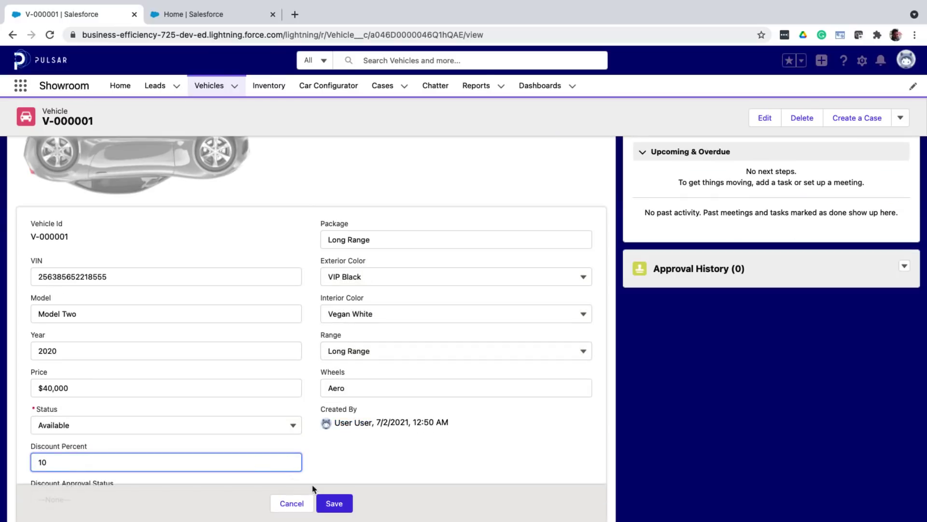
left_click(332, 502)
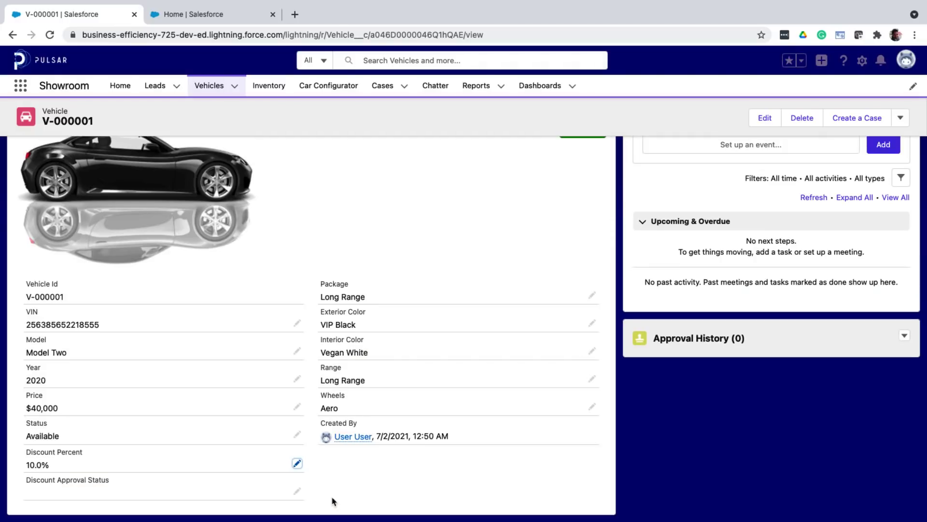
Step: Submit the vehicle for approval with the comment 'Hey - Please approve'
scroll(530, 291, "up", 3)
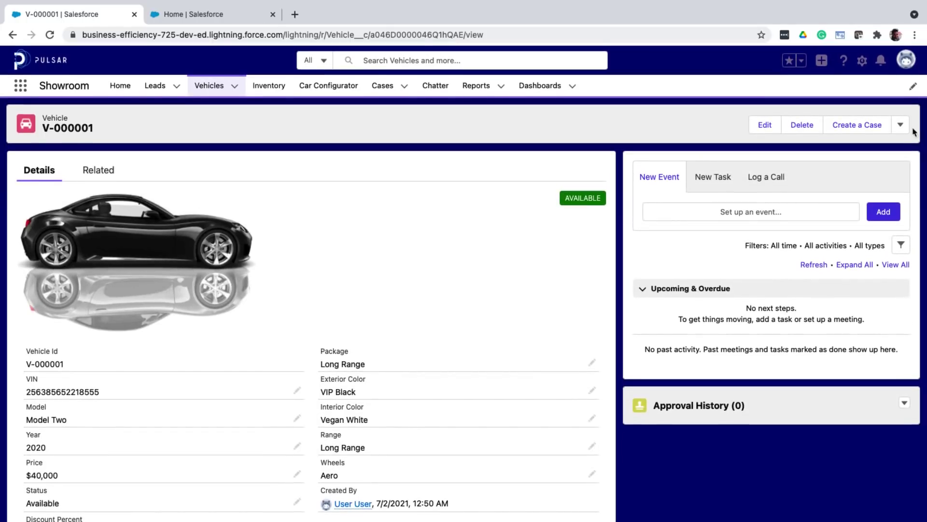
left_click(901, 125)
left_click(867, 166)
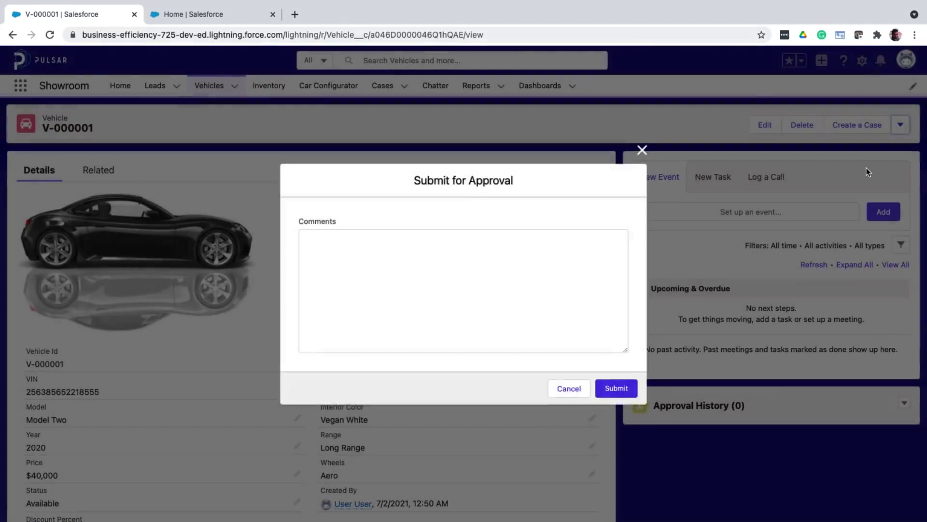
type("Hey - Please ")
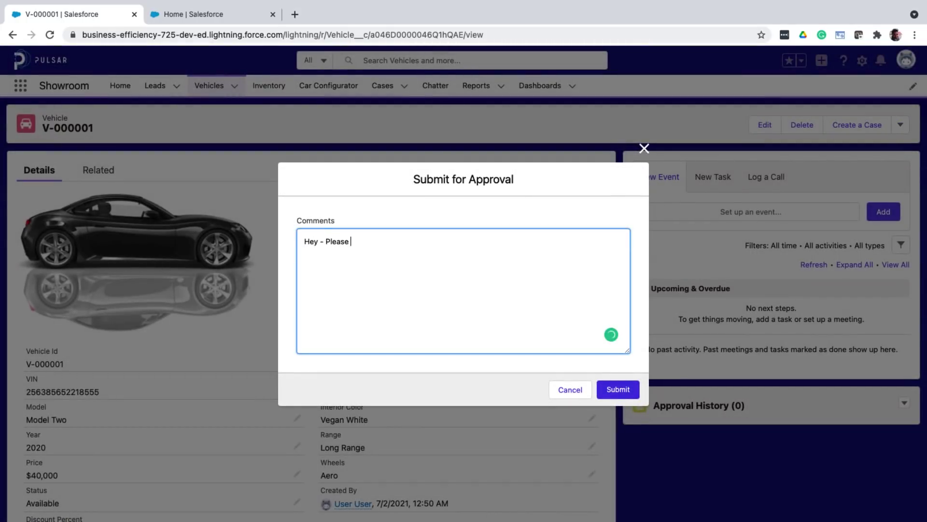
type("approve")
left_click(610, 394)
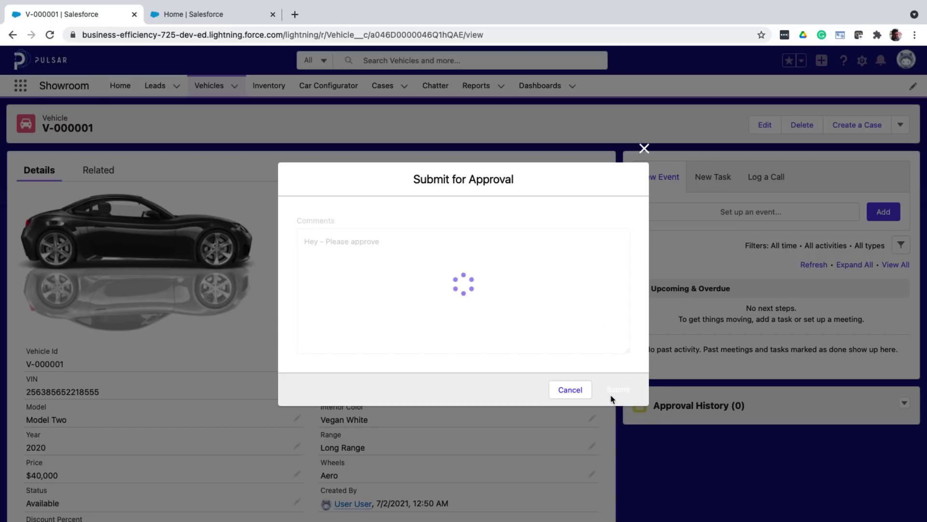
scroll(611, 399, "down", 2)
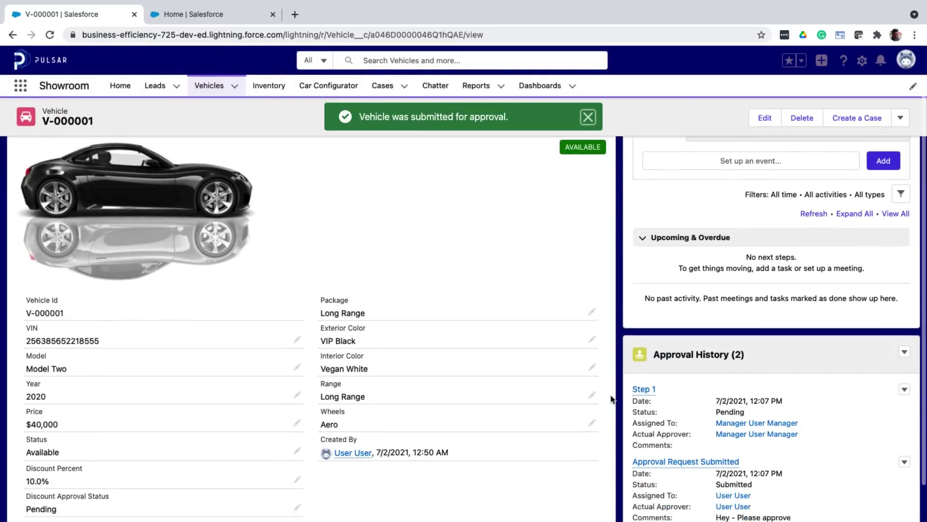
Step: Approve V-000001's pending Step 1 discount request with the comment 'Approved'
scroll(611, 398, "down", 2)
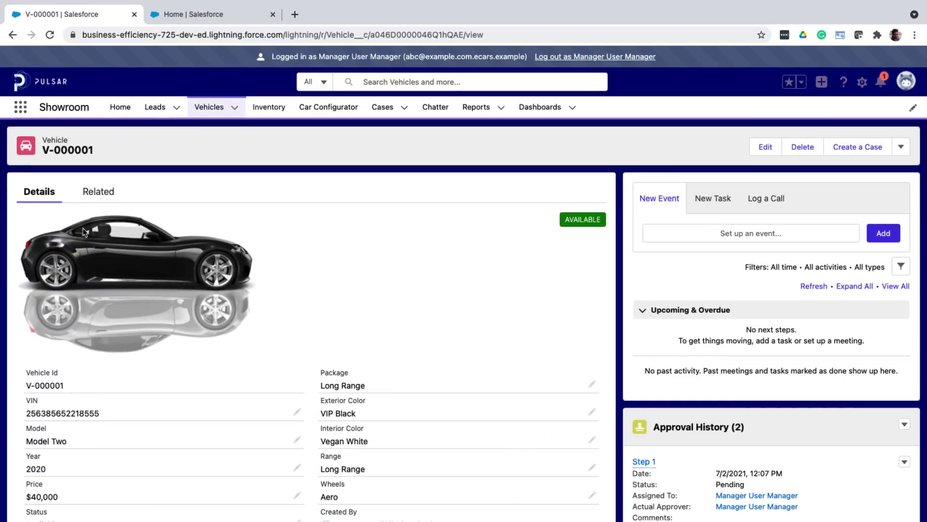
scroll(566, 354, "down", 5)
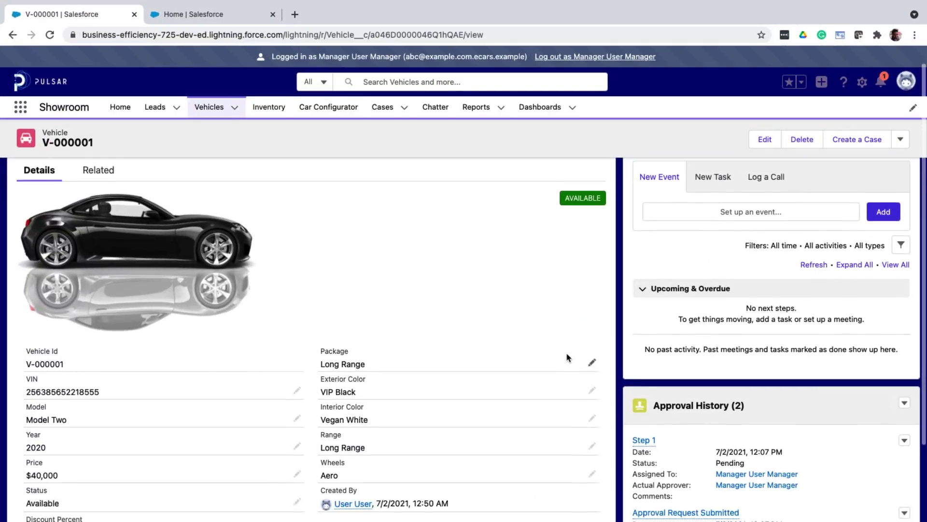
left_click(644, 346)
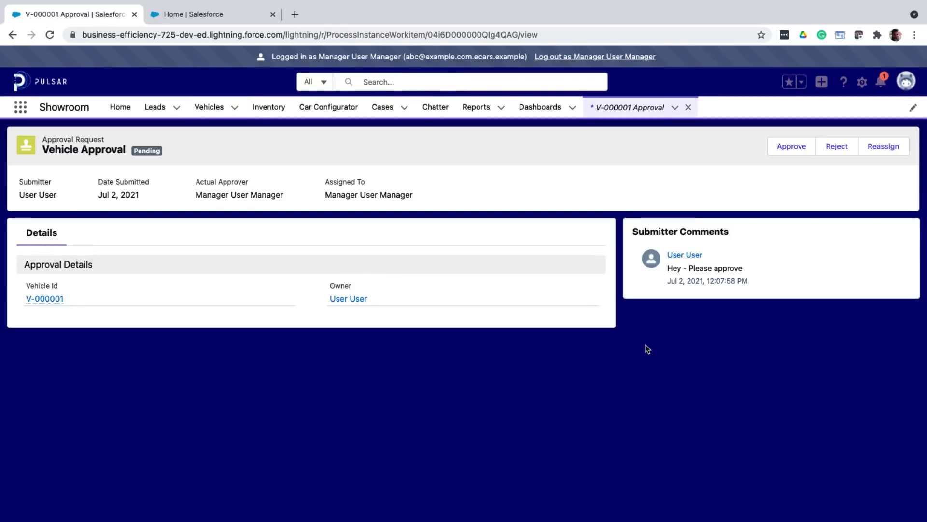
left_click(792, 147)
type("Approved")
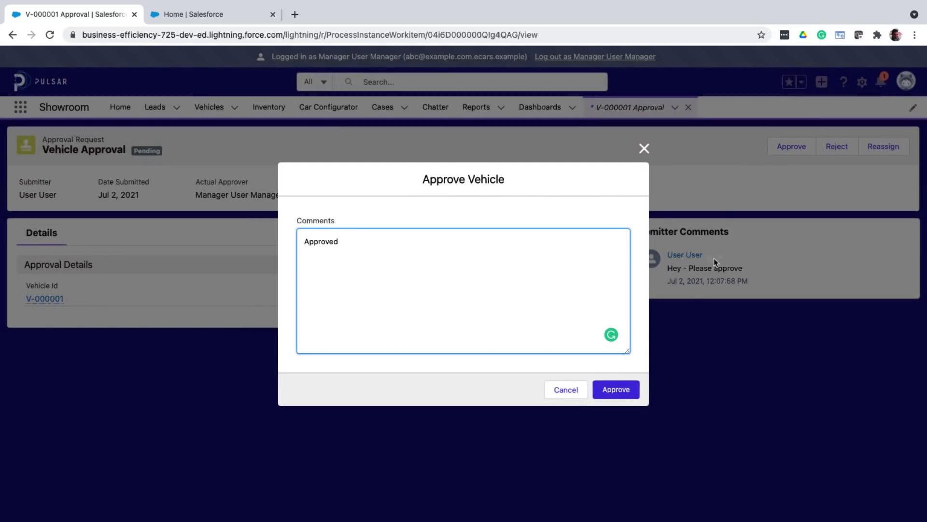
left_click(627, 389)
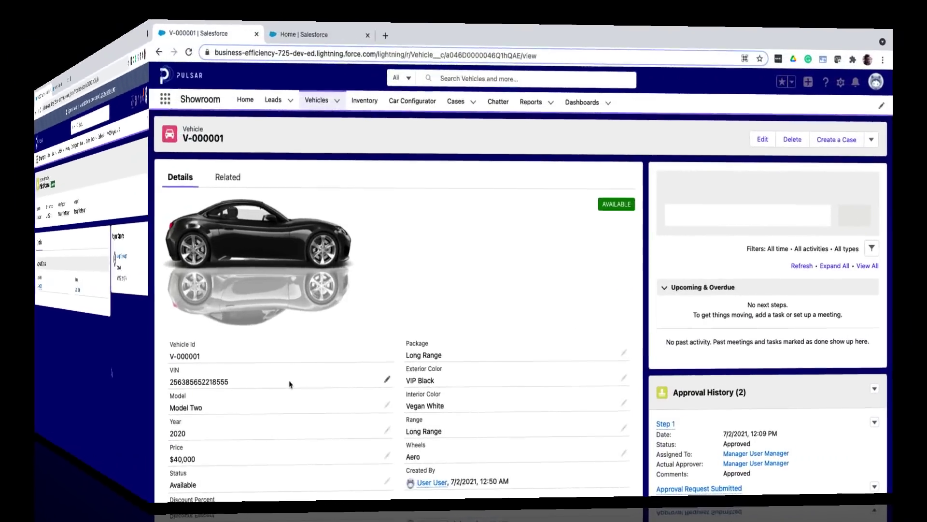
scroll(176, 395, "down", 2)
scroll(177, 395, "down", 3)
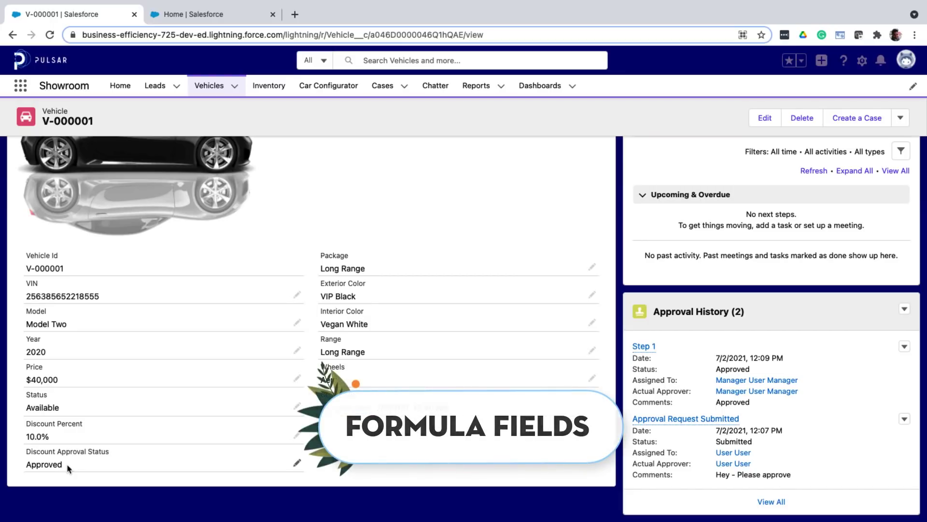
Step: Create a new Vehicle formula field labelled 'Final price' with Currency return type
left_click(192, 15)
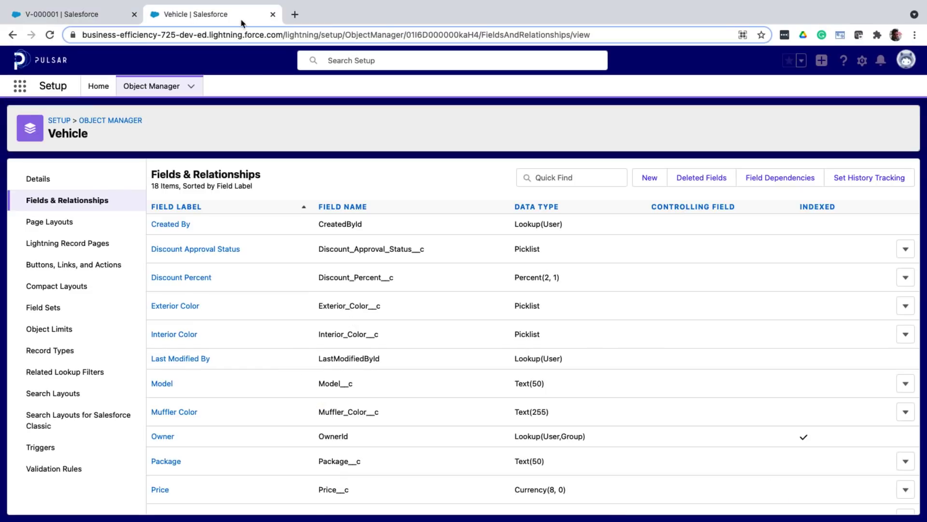
left_click(648, 178)
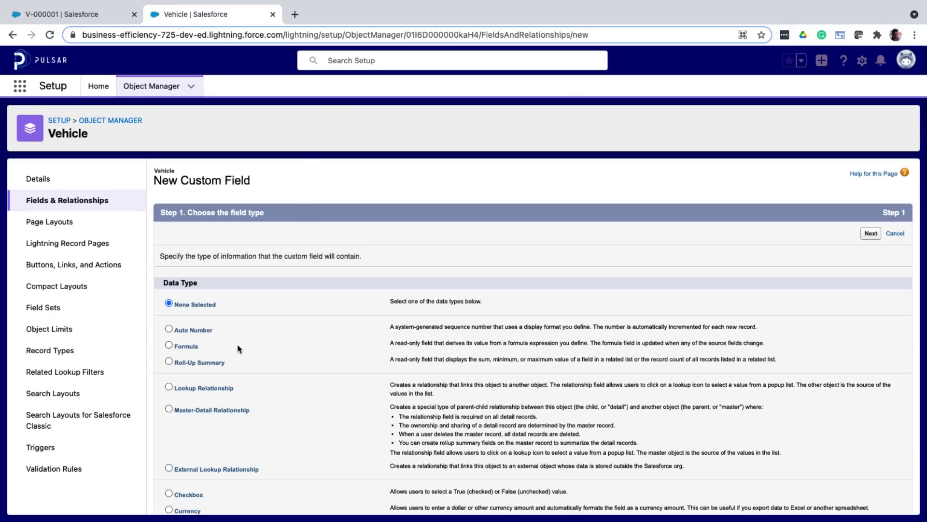
left_click(169, 346)
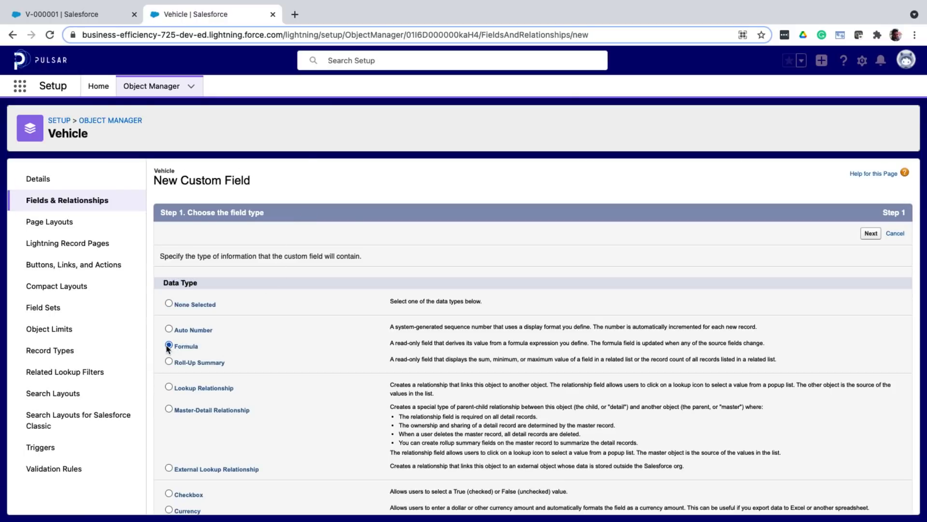
left_click(870, 234)
type("Final pro")
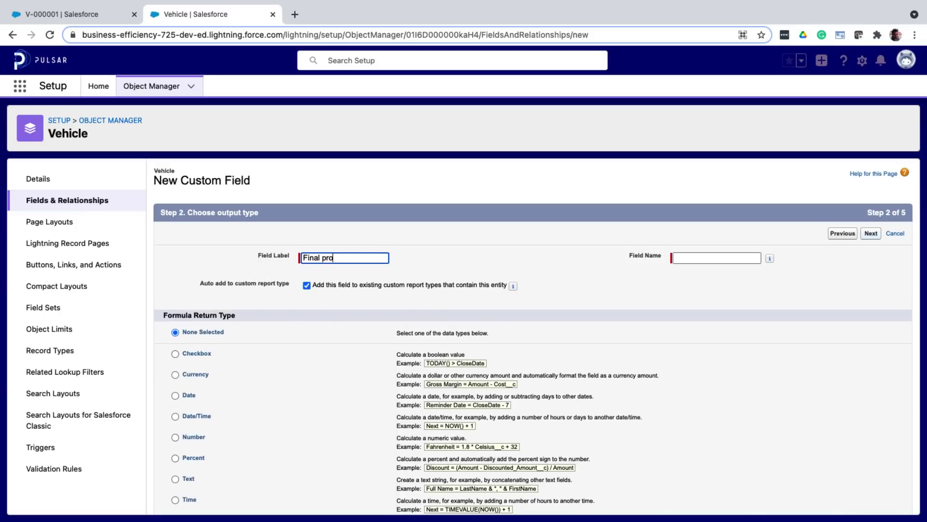
type("ice")
key("Tab")
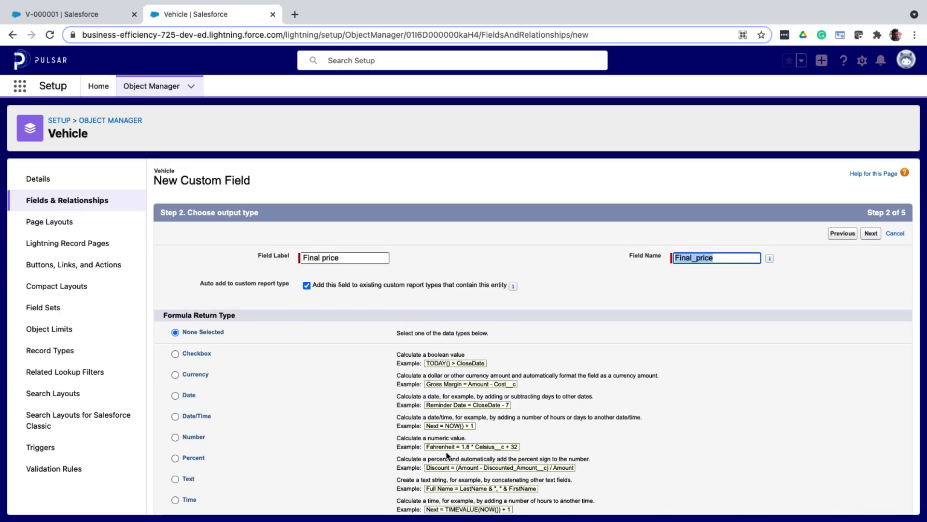
left_click(175, 374)
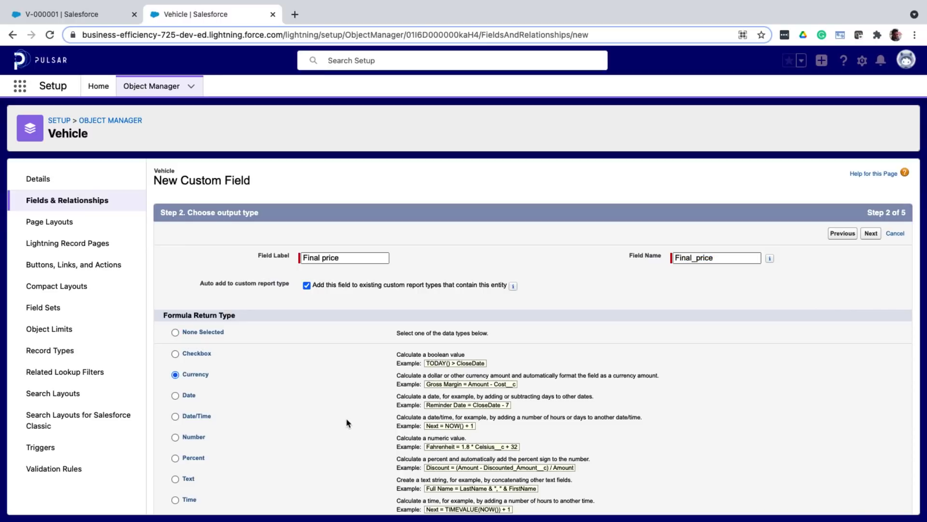
scroll(347, 423, "down", 1)
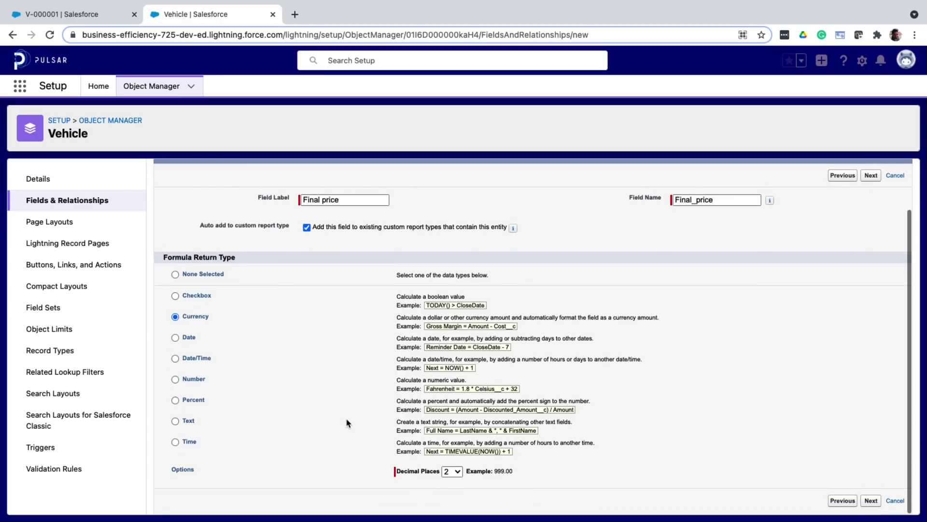
Step: Switch the Final price formula to the Advanced Formula editor
left_click(870, 500)
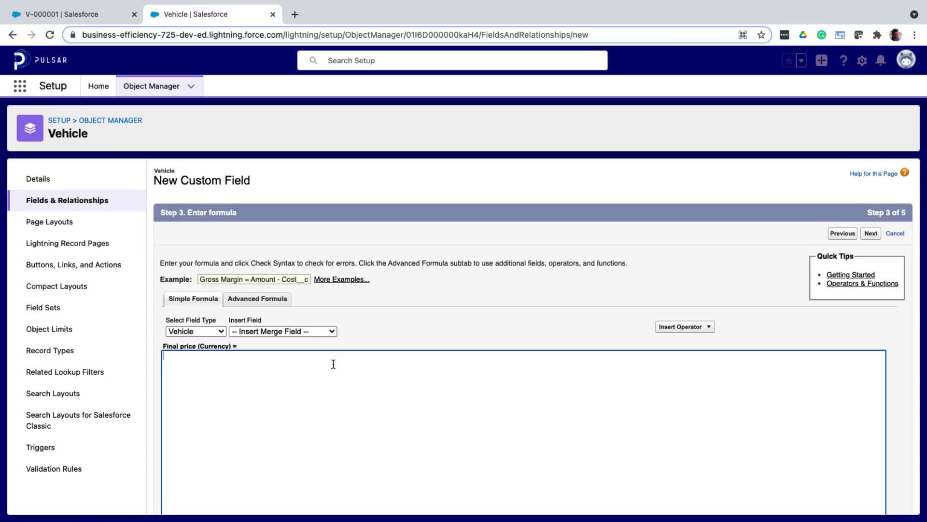
left_click(264, 302)
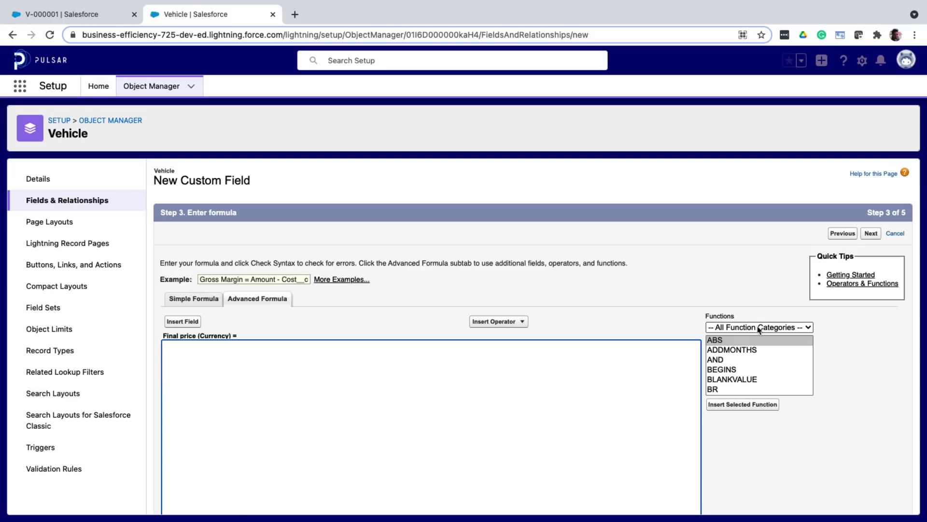
scroll(739, 377, "down", 4)
scroll(739, 377, "down", 5)
scroll(739, 377, "down", 5)
scroll(739, 377, "down", 1)
scroll(739, 377, "up", 5)
scroll(740, 377, "up", 2)
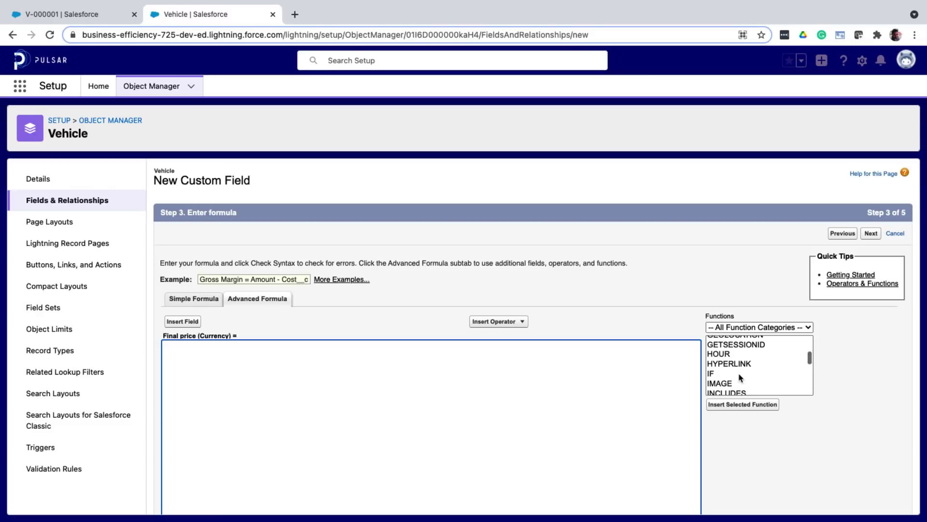
Step: Insert an IF function, delete its logical_test placeholder, and pick Discount Approval Status
left_click(739, 376)
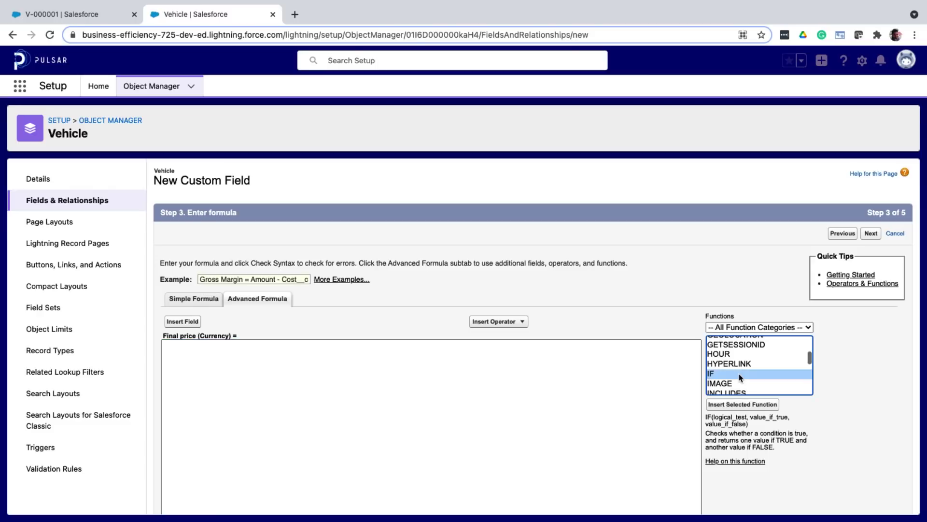
left_click(728, 405)
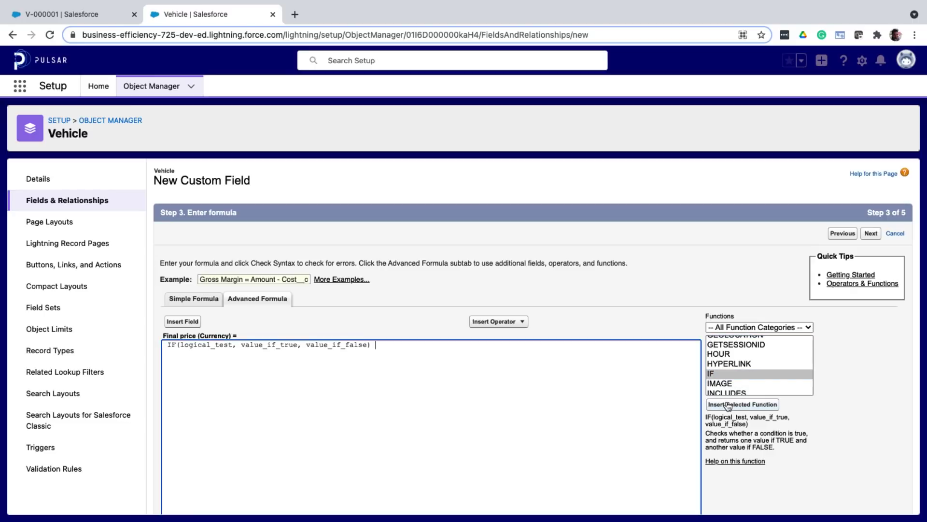
double_click(206, 345)
key("BackSpace")
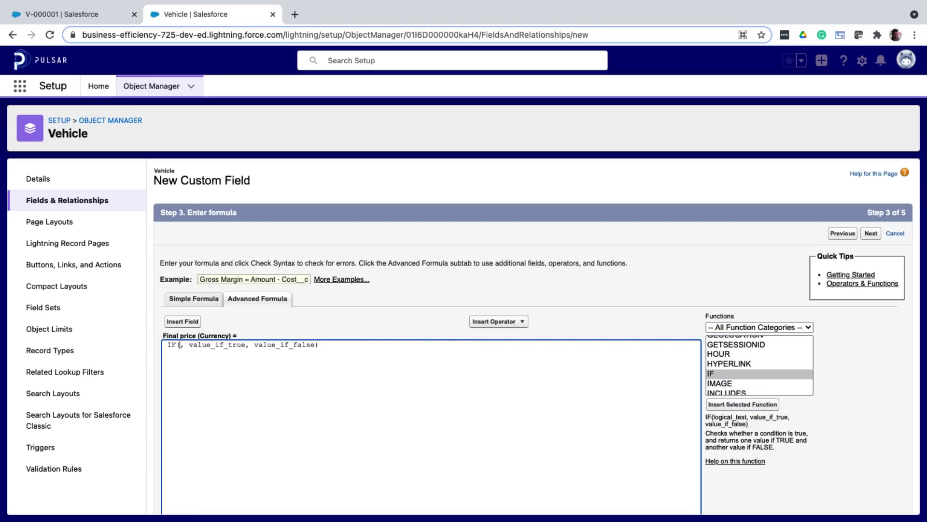
left_click(182, 321)
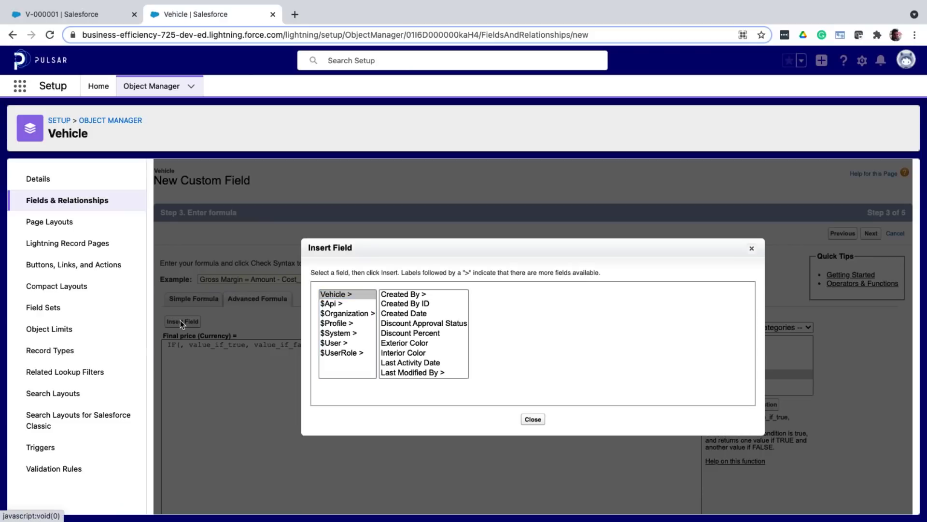
left_click(413, 323)
Step: Complete the IF(ISPICKVAL(...'Approved')) discount formula, pass the syntax check, and continue
left_click(532, 356)
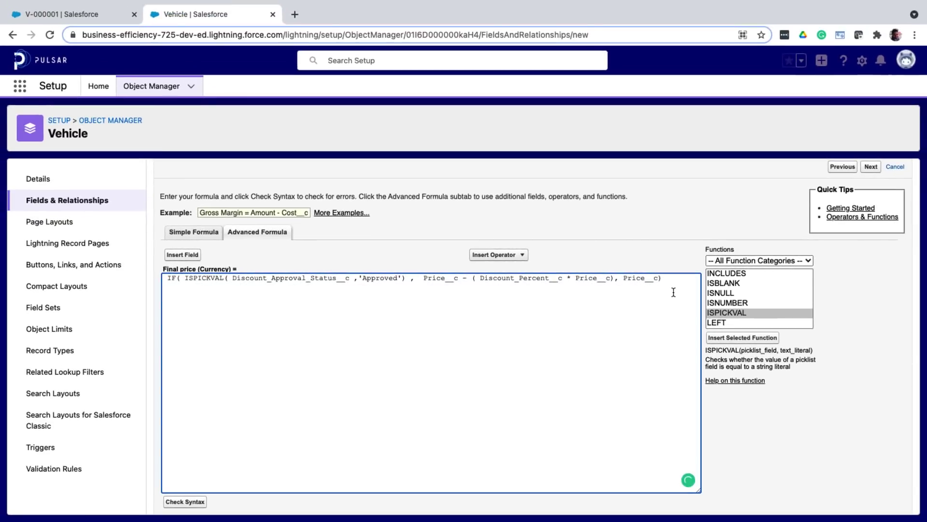
scroll(673, 292, "down", 2)
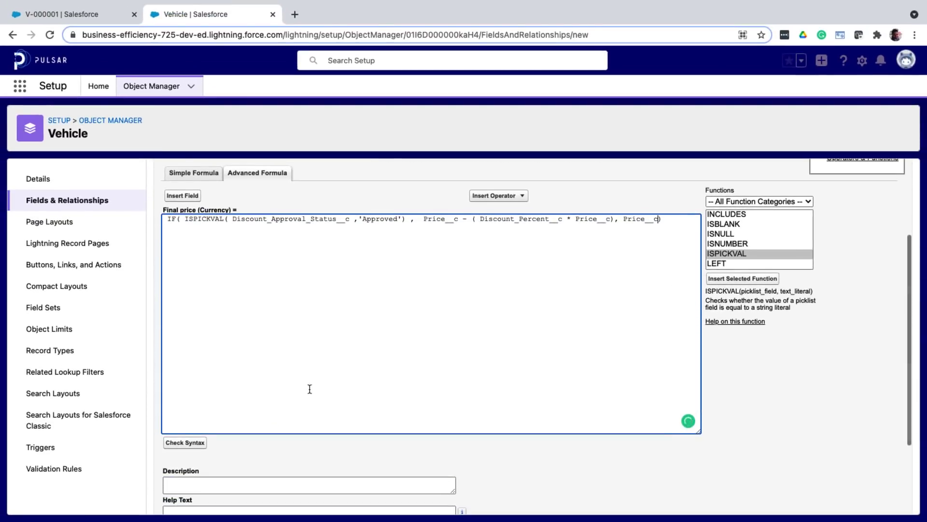
left_click(191, 445)
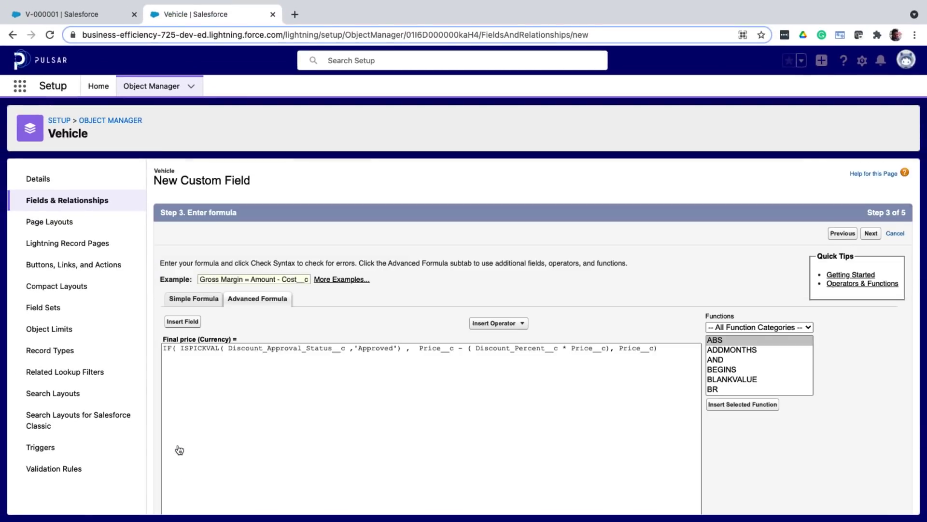
scroll(179, 450, "down", 2)
scroll(178, 448, "down", 2)
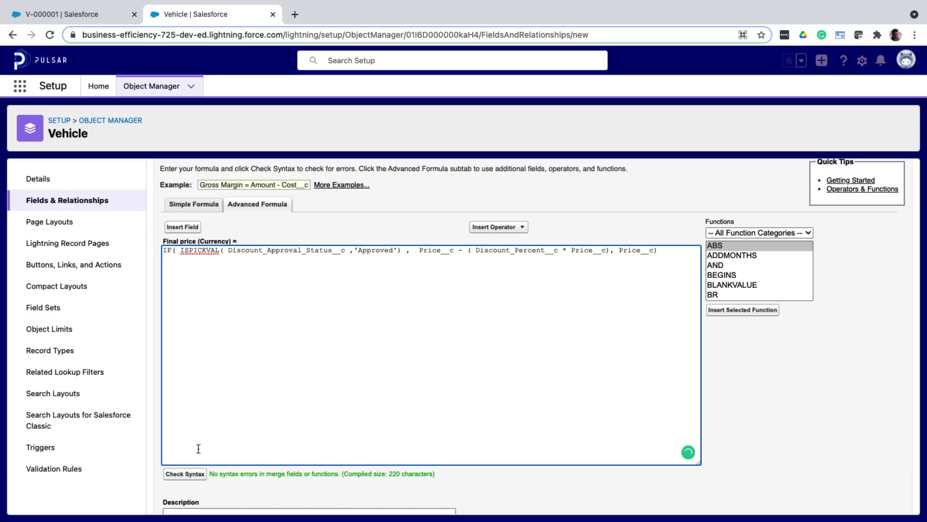
scroll(254, 473, "down", 6)
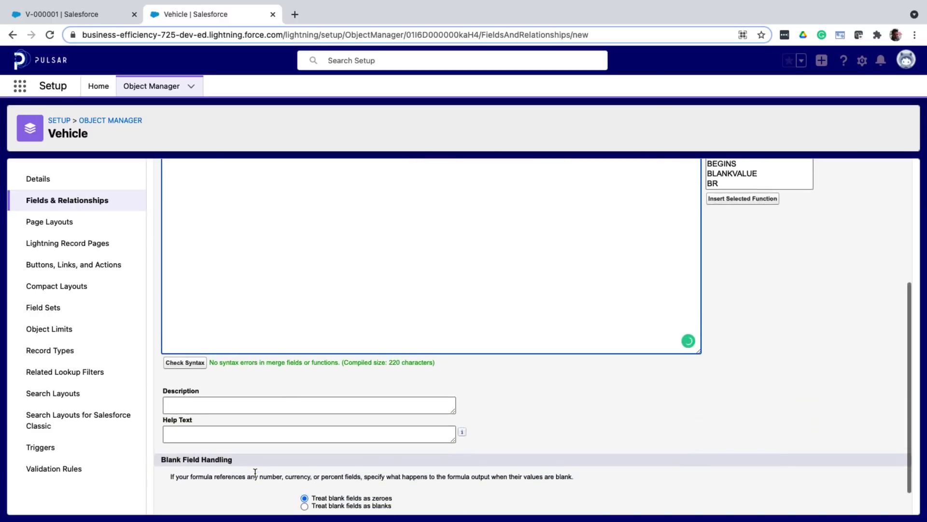
left_click(872, 501)
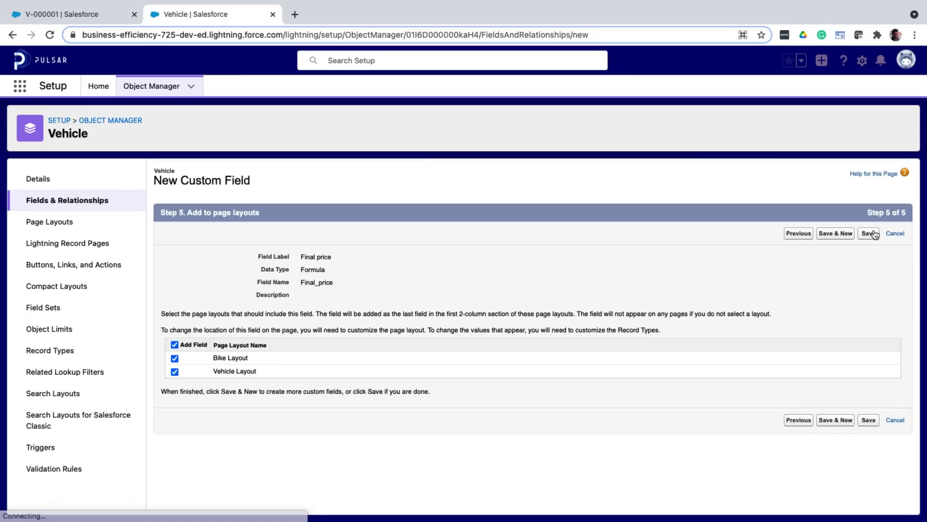
Step: Save the Final price field, then give V-000004 a 10% discount, leaving Final price at $10,000
left_click(869, 235)
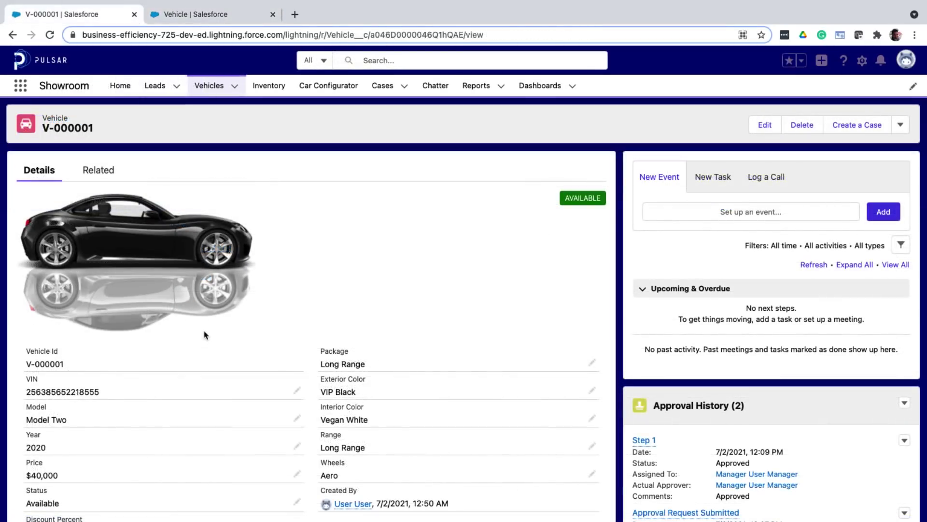
scroll(204, 331, "down", 2)
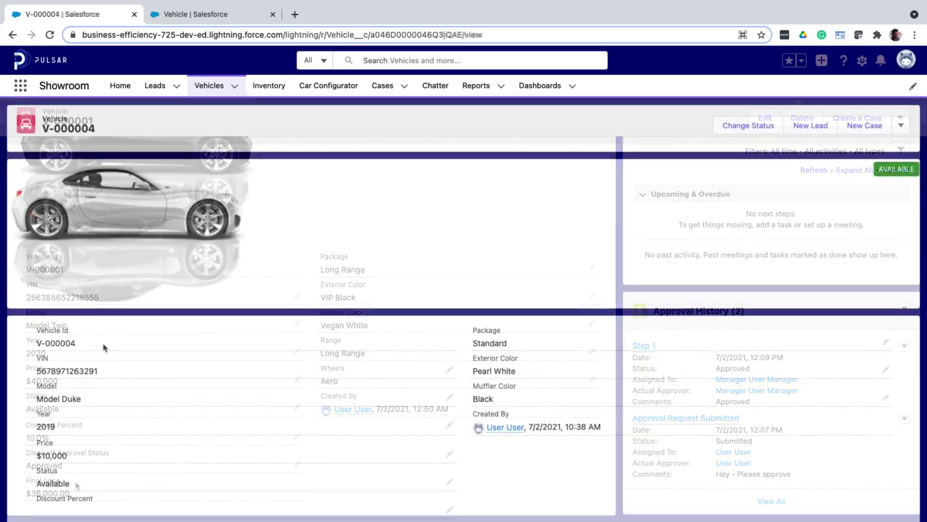
scroll(110, 386, "down", 2)
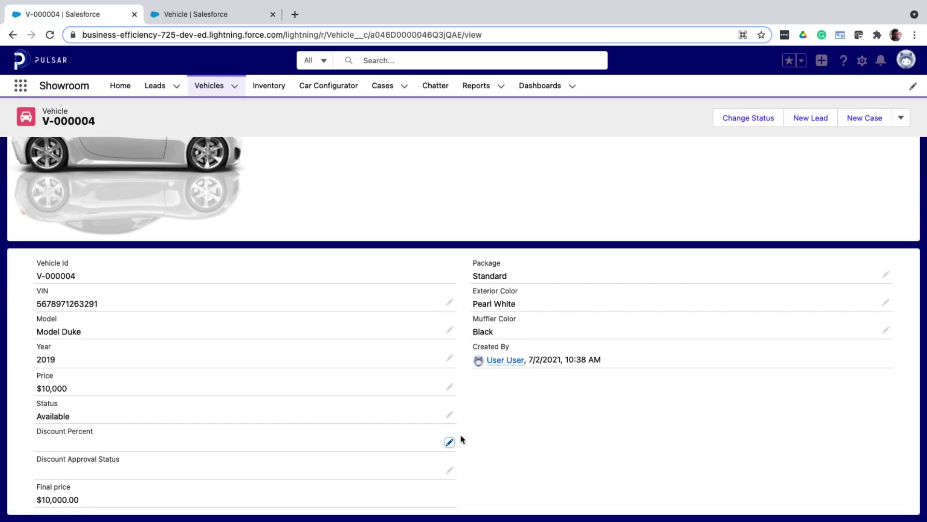
left_click(449, 442)
type("10")
left_click(479, 502)
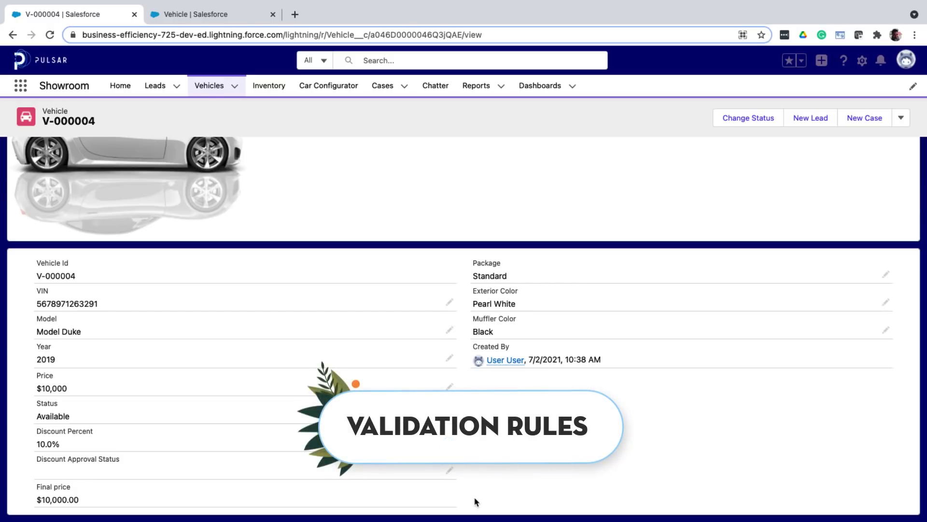
Step: Start a new Vehicle validation rule named 'Discount shouldnt be greater than 50'
left_click(224, 19)
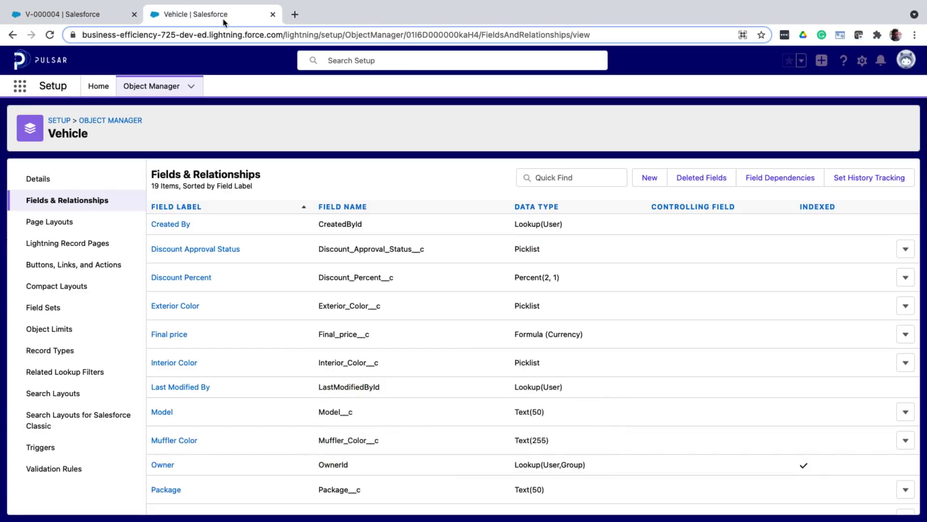
left_click(50, 471)
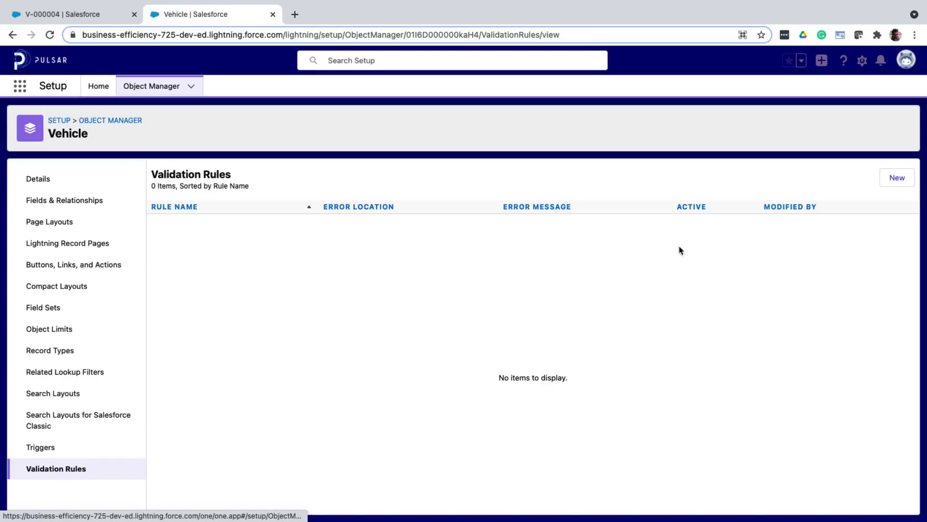
left_click(894, 179)
type("Discount shouldnt be greater than 50")
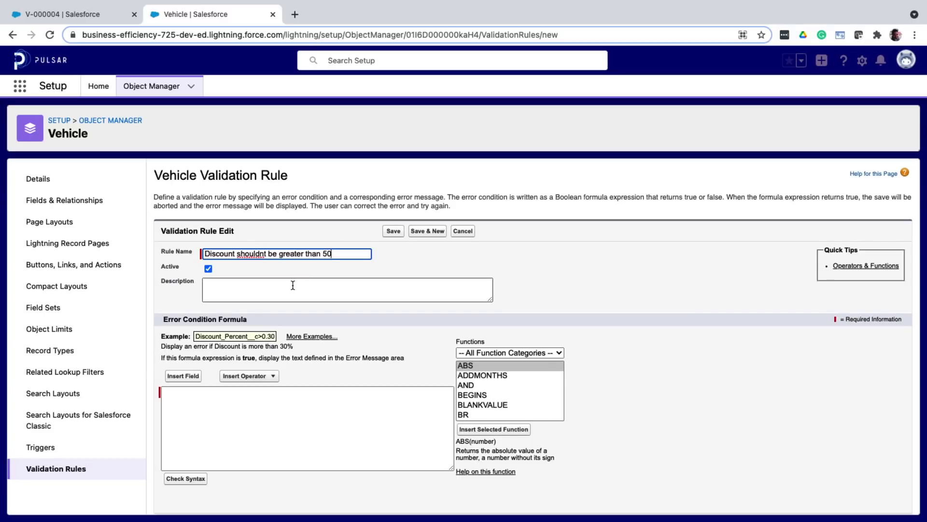
Step: Enter the error condition formula Discount_Percent__c > 0.5
left_click(213, 400)
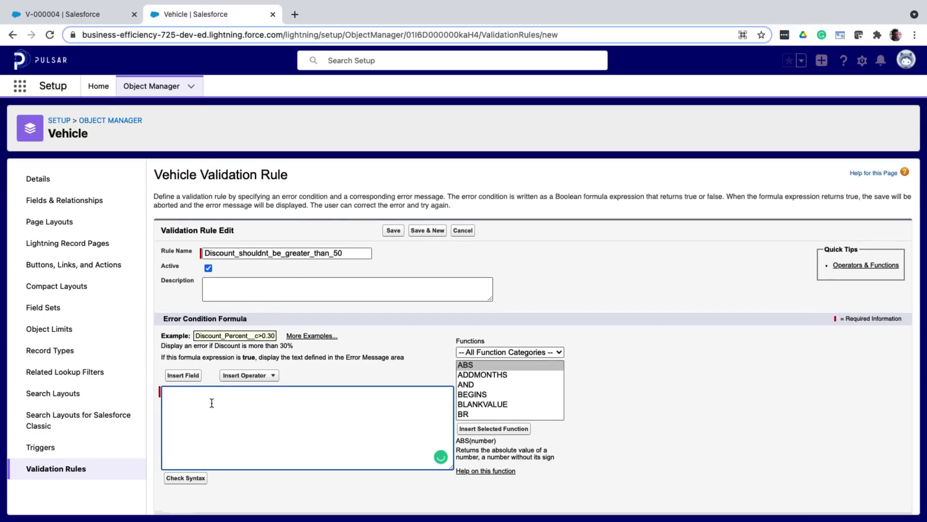
scroll(213, 403, "down", 2)
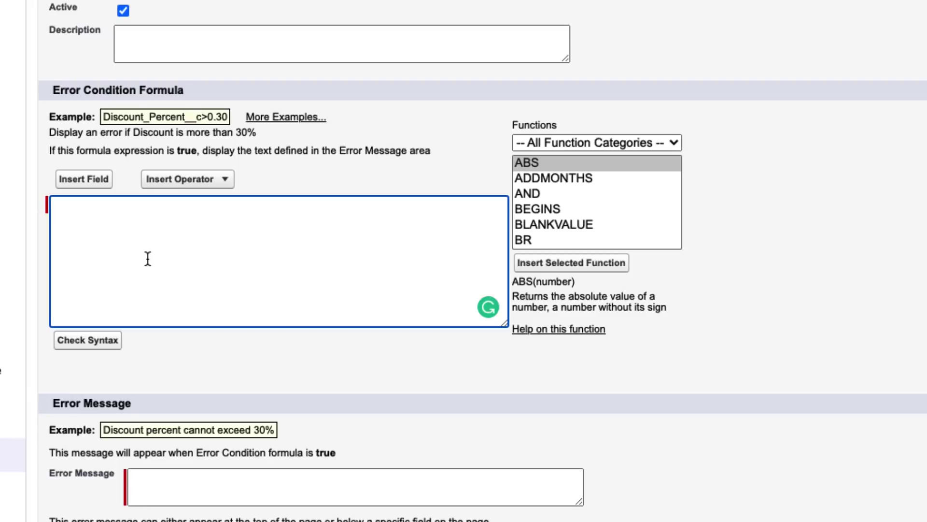
type("Discount_Percent__c > 0.5")
scroll(231, 141, "down", 1)
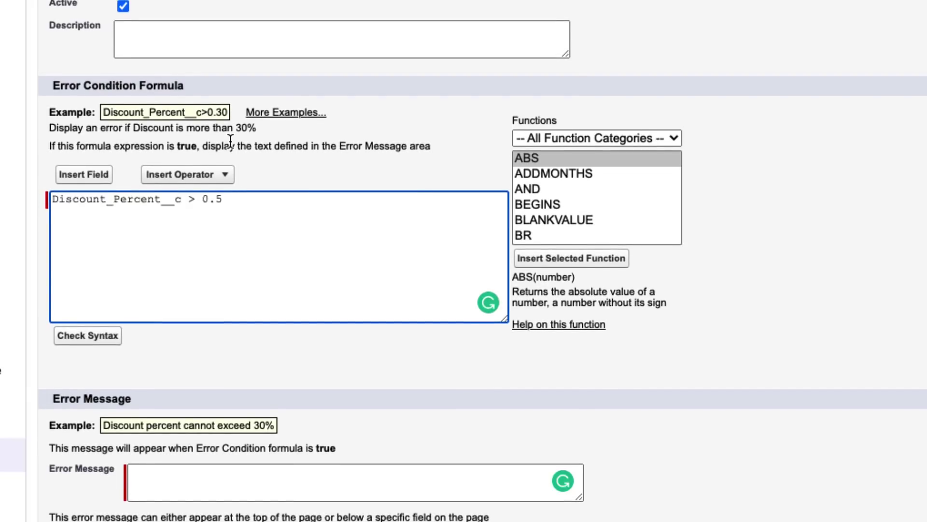
scroll(230, 142, "down", 3)
Step: Show the error 'Discount cannot be greater than 50%' at the Discount Percent field and save the rule
left_click(172, 392)
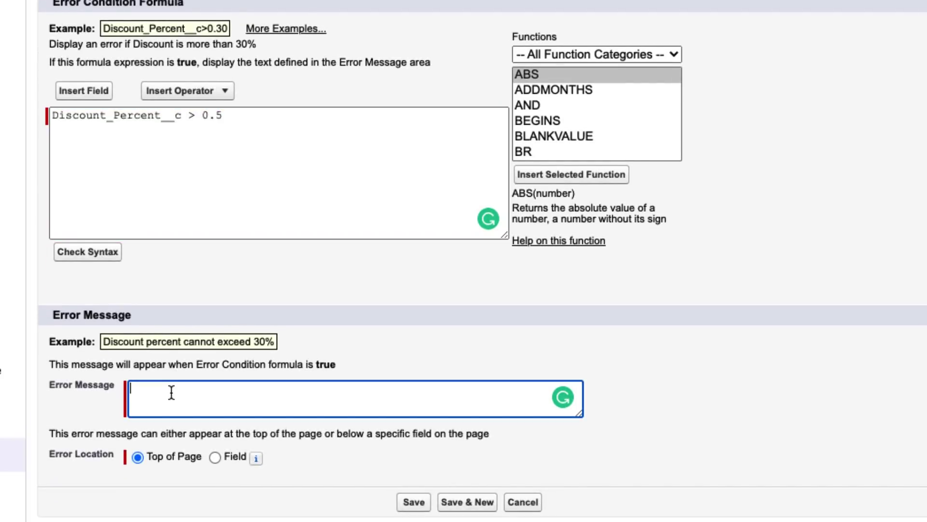
type("Discount cannot be greater than 50%")
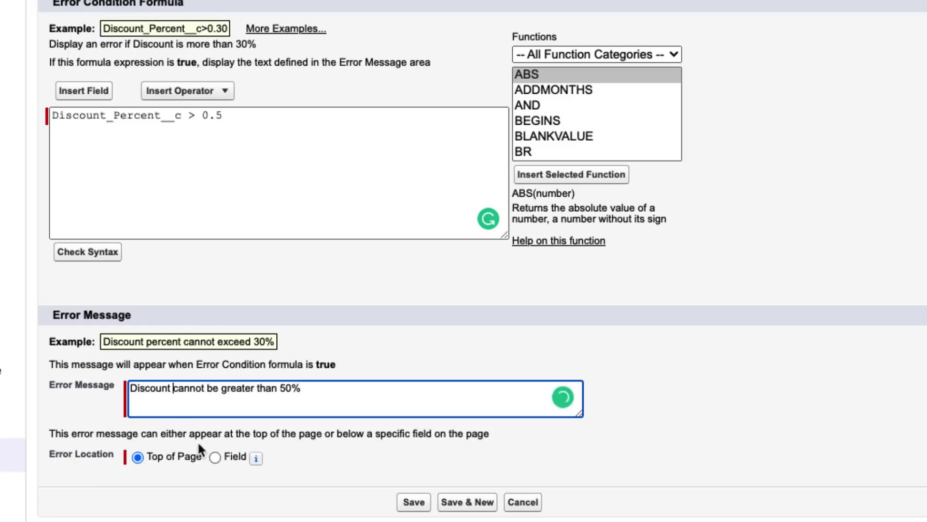
left_click(214, 457)
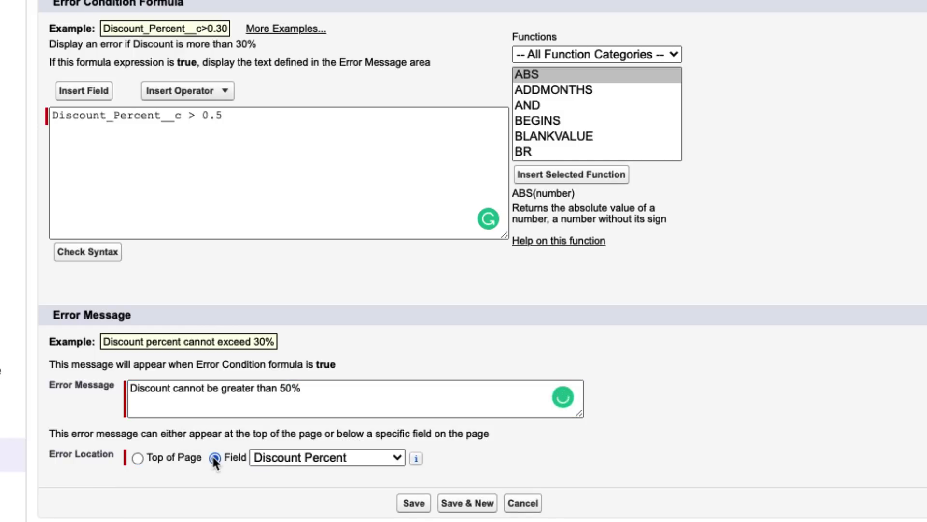
left_click(269, 457)
left_click(266, 458)
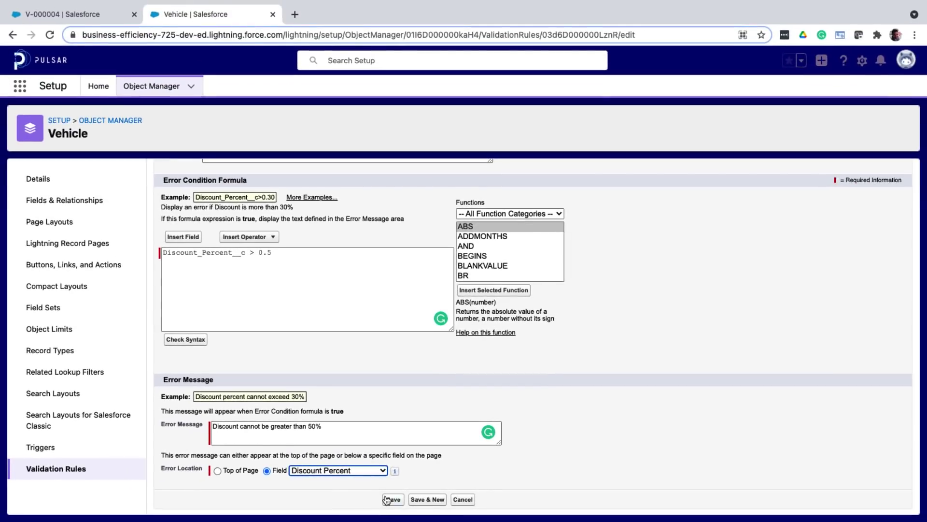
left_click(387, 500)
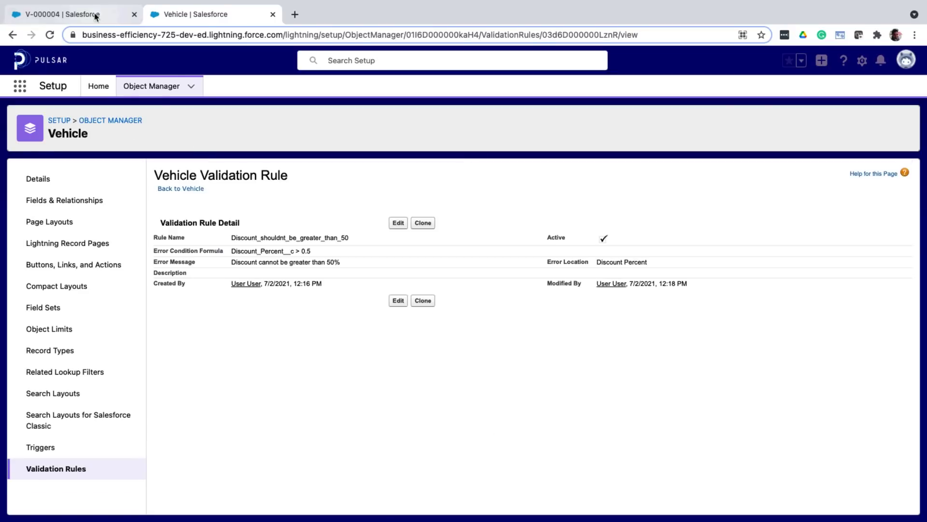
Step: Try saving a 51% discount on V-000004, which triggers the 50% validation error
left_click(84, 14)
scroll(479, 446, "down", 1)
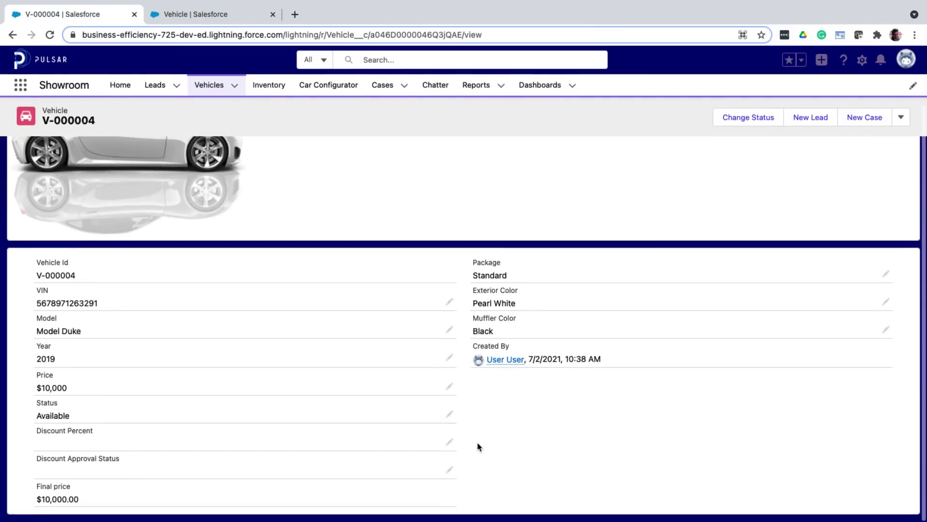
left_click(449, 442)
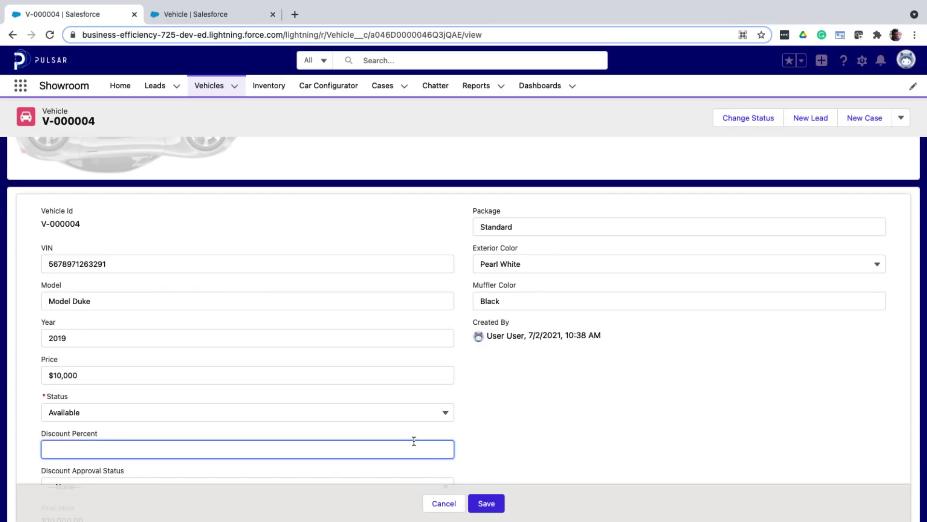
type("51")
left_click(486, 504)
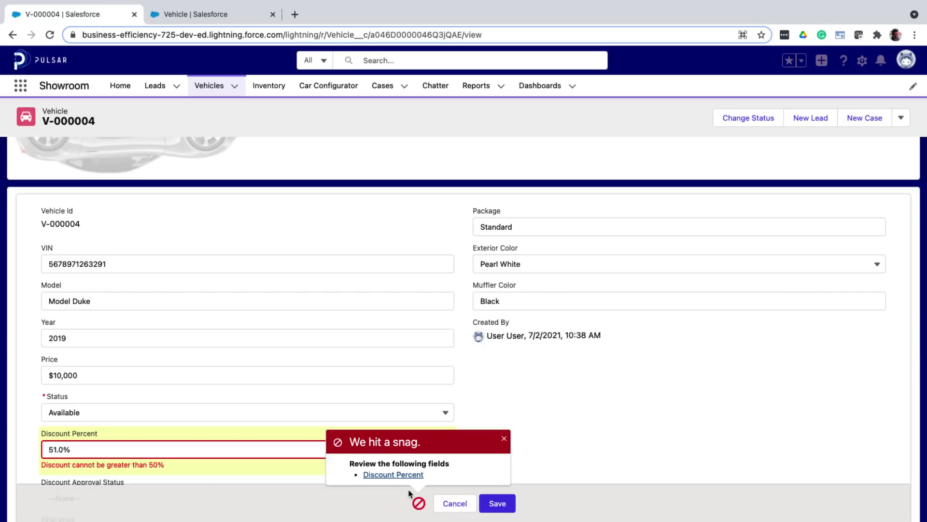
Step: Change V-000004's Discount Percent back to 10 and save it
left_click(53, 449)
key("BackSpace")
key("BackSpace")
type("10")
left_click(497, 503)
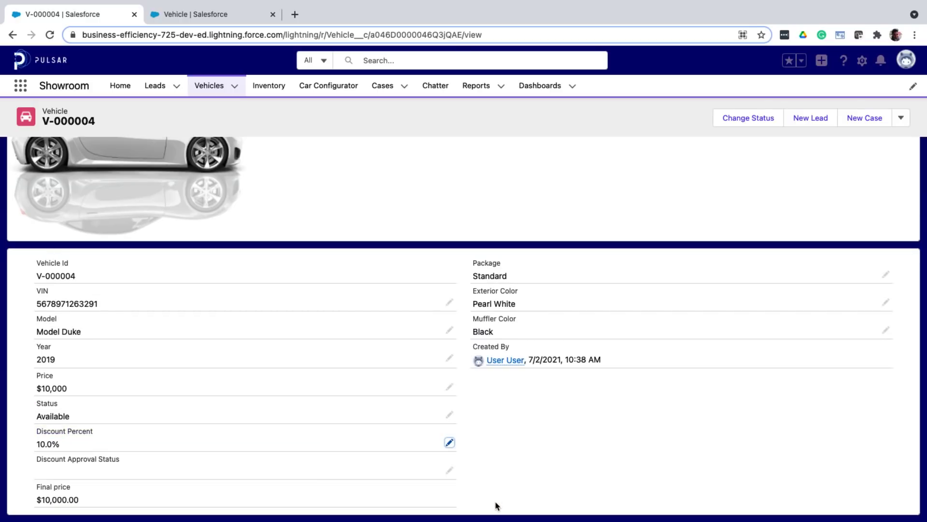